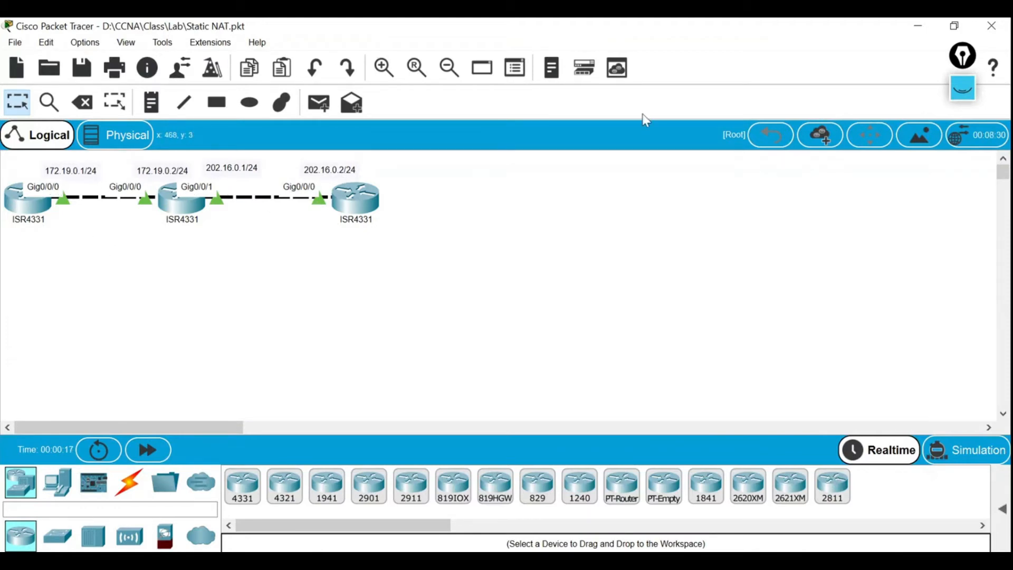
# Circle both router links with the marker and label the left one LAN and the right one WAN.
pyautogui.click(963, 88)
pyautogui.click(963, 135)
pyautogui.moveTo(185, 150)
pyautogui.mouseDown()
pyautogui.moveTo(184, 220)
pyautogui.moveTo(10, 227)
pyautogui.moveTo(6, 182)
pyautogui.moveTo(24, 161)
pyautogui.moveTo(182, 157)
pyautogui.mouseUp()
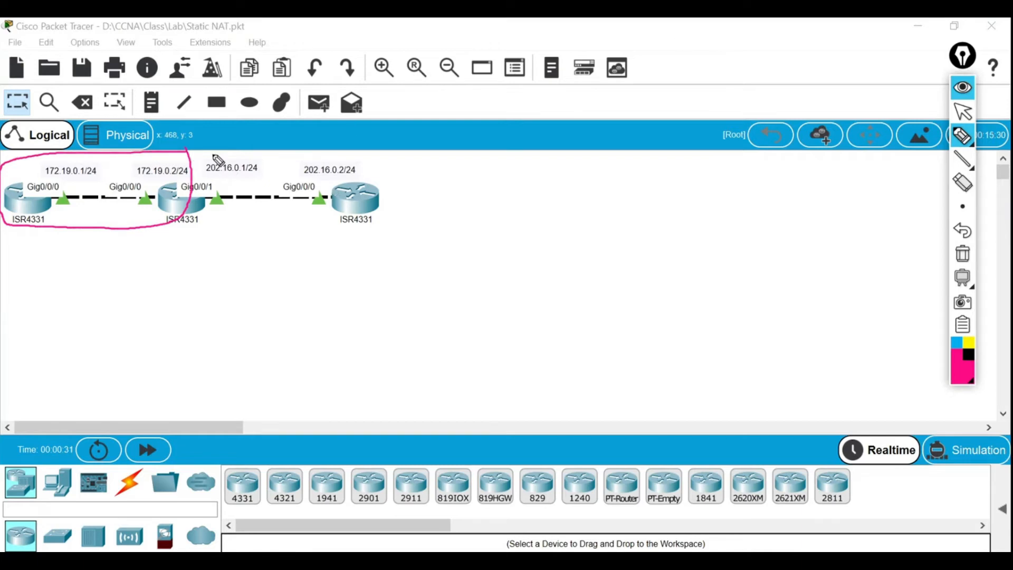
pyautogui.moveTo(209, 153)
pyautogui.mouseDown()
pyautogui.moveTo(193, 185)
pyautogui.moveTo(198, 218)
pyautogui.moveTo(304, 244)
pyautogui.moveTo(393, 236)
pyautogui.moveTo(413, 178)
pyautogui.moveTo(327, 154)
pyautogui.moveTo(208, 153)
pyautogui.mouseUp()
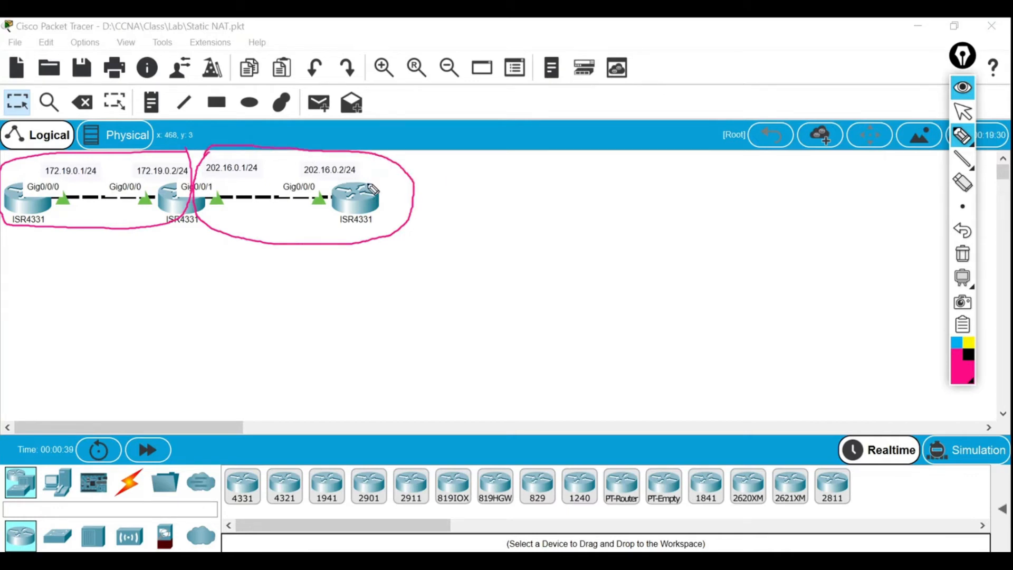
pyautogui.moveTo(273, 206)
pyautogui.mouseDown()
pyautogui.moveTo(266, 218)
pyautogui.moveTo(274, 208)
pyautogui.moveTo(307, 227)
pyautogui.mouseUp()
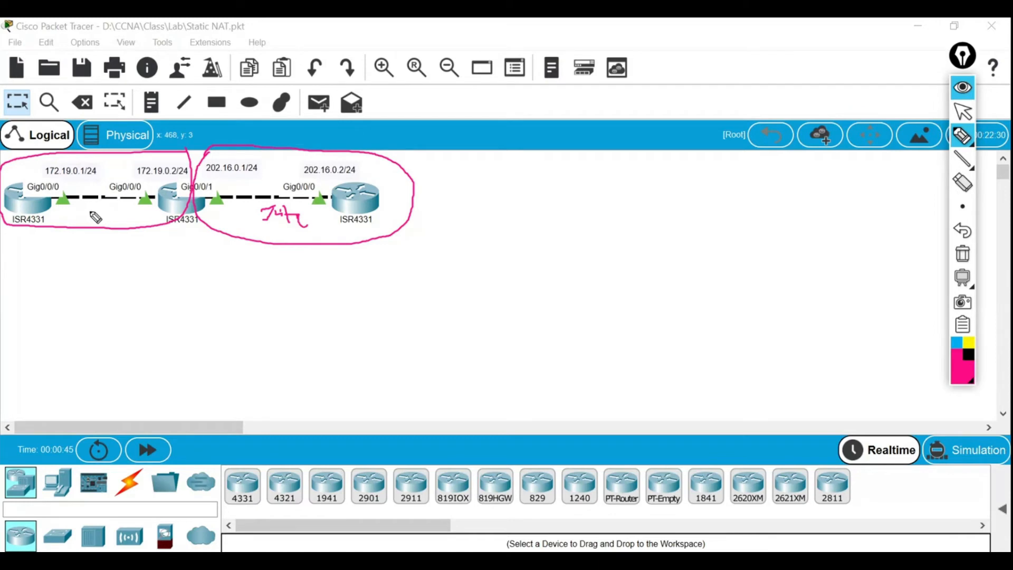
pyautogui.moveTo(90, 213); pyautogui.dragTo(112, 219)
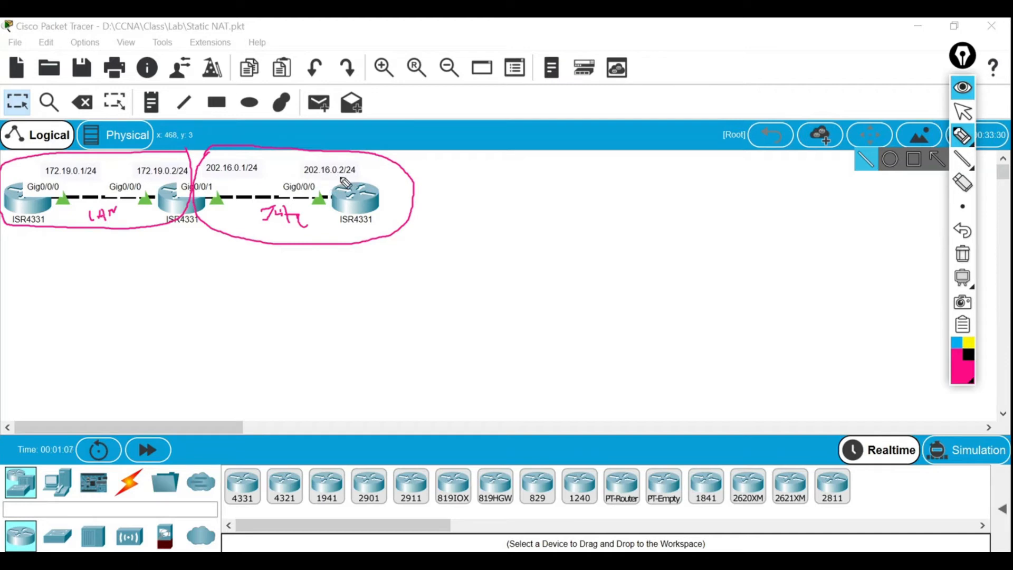
# Erase the screen markup and bring up R1's command-line prompt.
pyautogui.click(963, 253)
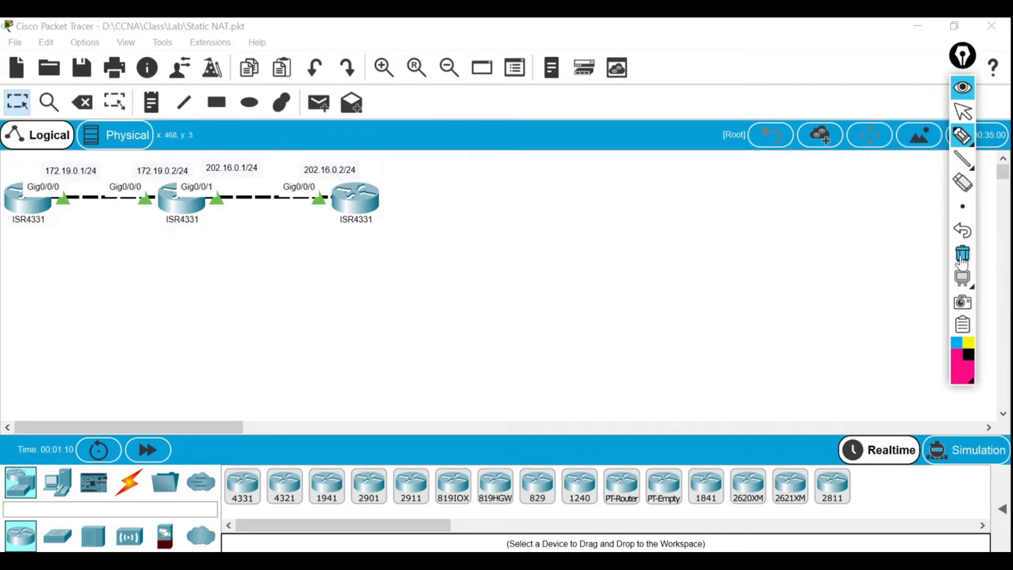
pyautogui.click(967, 112)
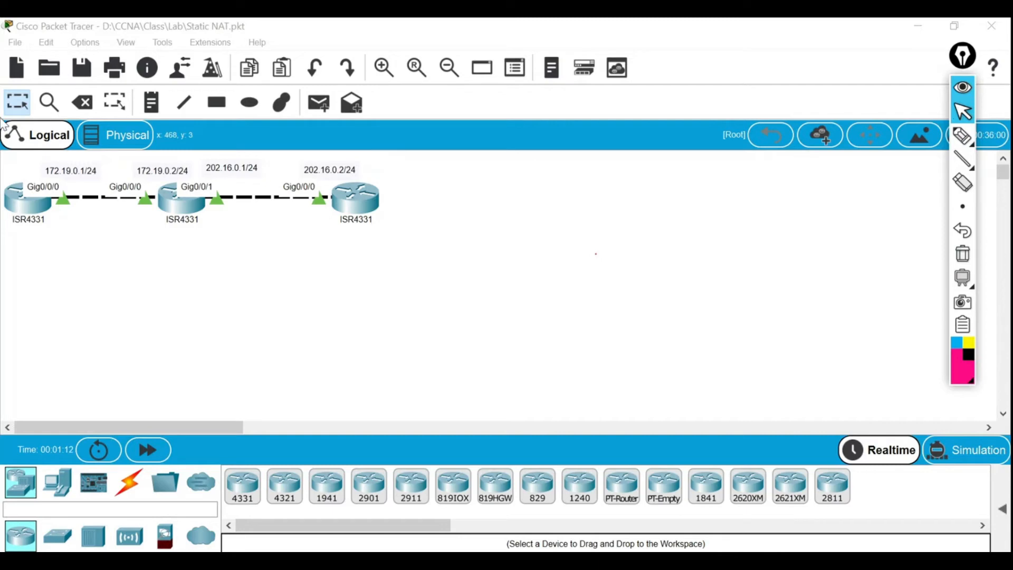
pyautogui.click(29, 209)
pyautogui.click(355, 48)
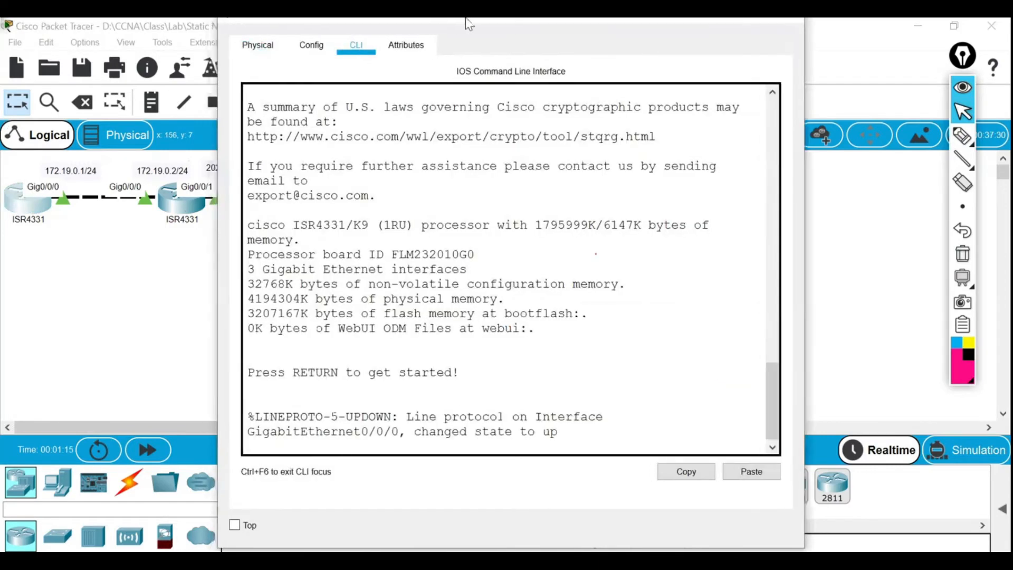
pyautogui.moveTo(466, 20); pyautogui.dragTo(513, 20)
pyautogui.click(963, 27)
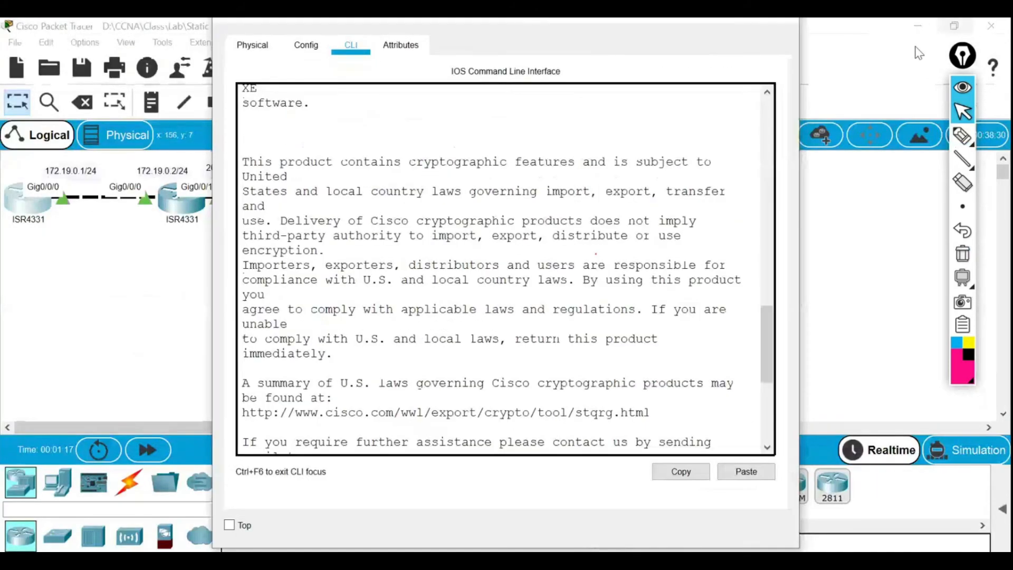
pyautogui.click(614, 243)
pyautogui.press('Return')
pyautogui.press('Return')
pyautogui.press('Return')
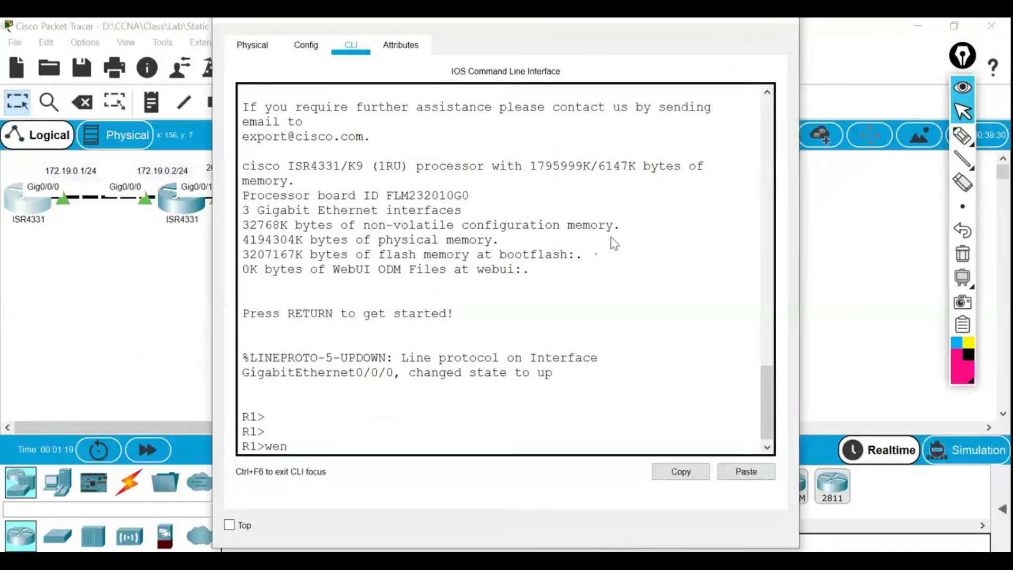
# Enter privileged mode on R1 and list its running configuration with show run.
pyautogui.write('en')
pyautogui.press('Return')
pyautogui.press('Return')
pyautogui.write('show run')
pyautogui.press('Return')
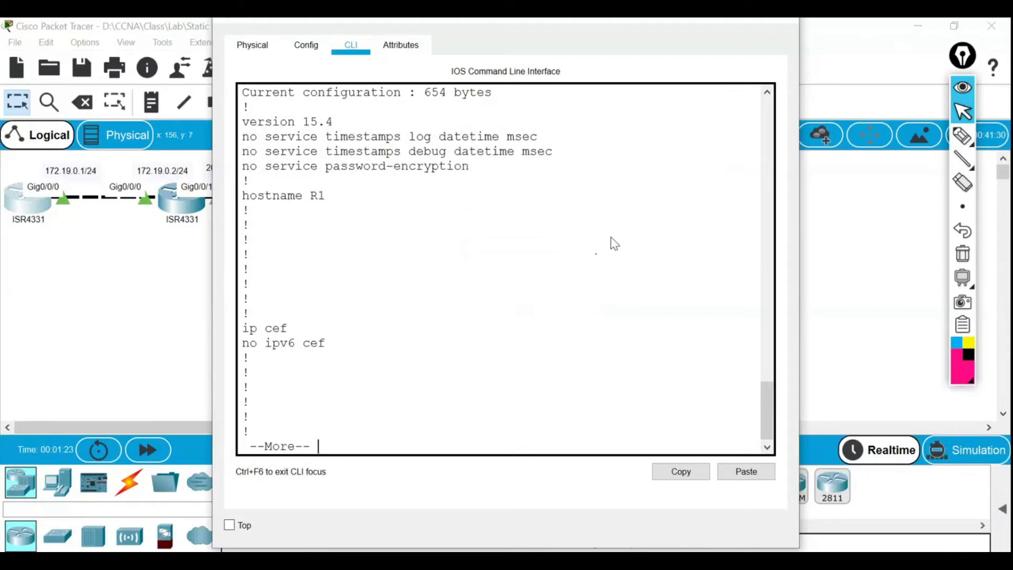
pyautogui.press('space')
pyautogui.press('Return')
pyautogui.press('Return')
pyautogui.press('Return')
pyautogui.press('Return')
pyautogui.press('Return')
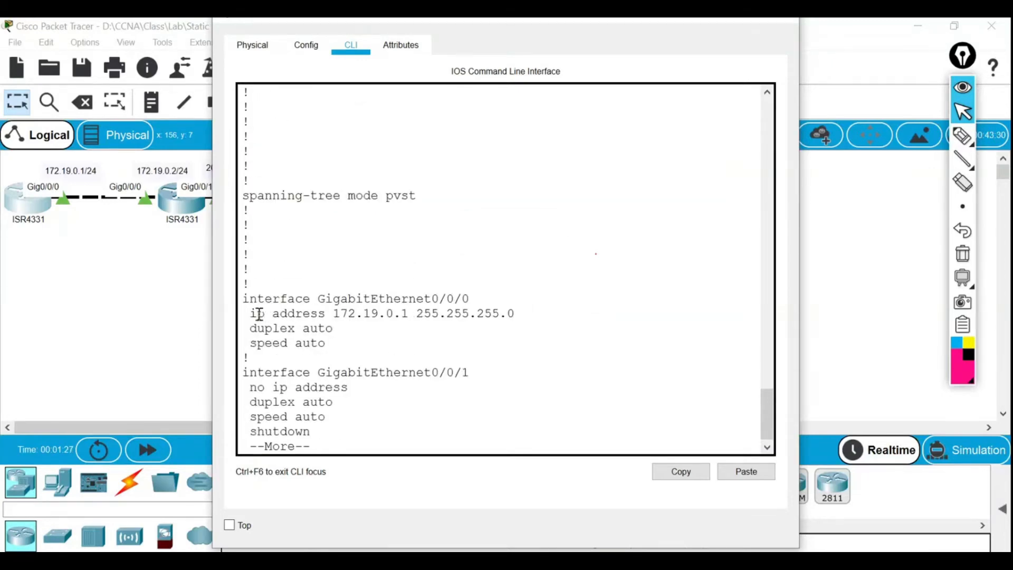
# Highlight R1's Gig0/0/0 address 172.19.0.1 255.255.255.0 and its 172.19.0.1/24 topology label.
pyautogui.moveTo(252, 318); pyautogui.dragTo(514, 316)
pyautogui.click(486, 317)
pyautogui.moveTo(416, 314); pyautogui.dragTo(516, 313)
pyautogui.moveTo(962, 176)
pyautogui.click(962, 136)
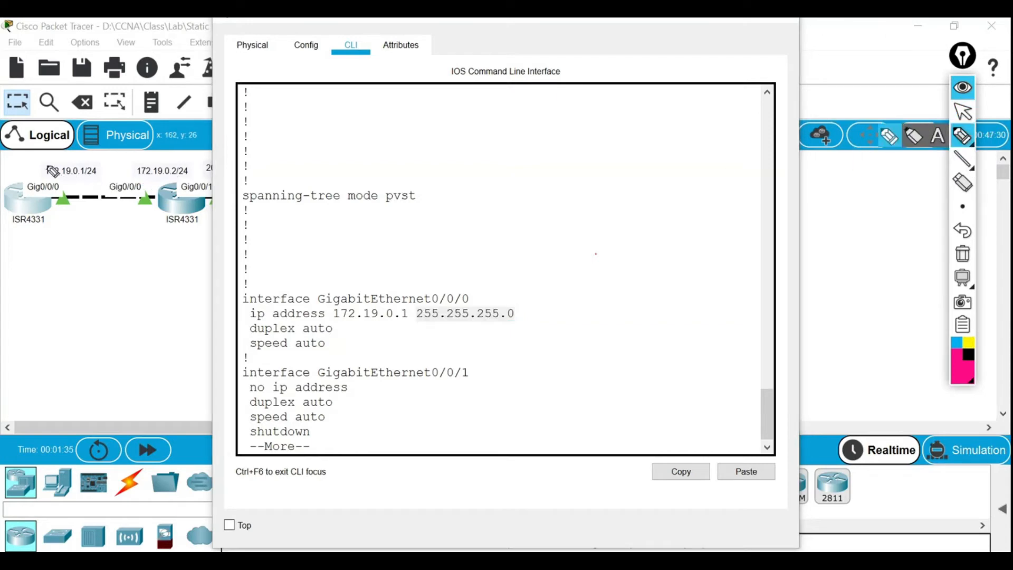
pyautogui.moveTo(45, 159); pyautogui.dragTo(85, 158)
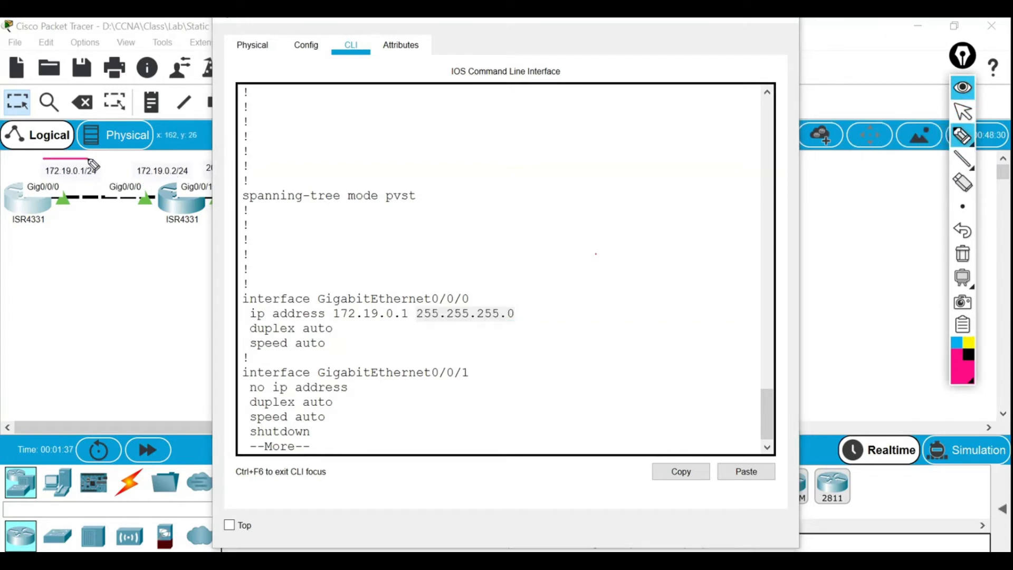
pyautogui.click(963, 87)
# Page to the end of R1's configuration and close R1's window.
pyautogui.click(500, 281)
pyautogui.press('Return')
pyautogui.press('Return')
pyautogui.press('Return')
pyautogui.press('Return')
pyautogui.press('Return')
pyautogui.press('Return')
pyautogui.press('Return')
pyautogui.press('Return')
pyautogui.press('Return')
pyautogui.press('Return')
pyautogui.press('Return')
pyautogui.press('Return')
pyautogui.press('Return')
pyautogui.press('Return')
pyautogui.press('Return')
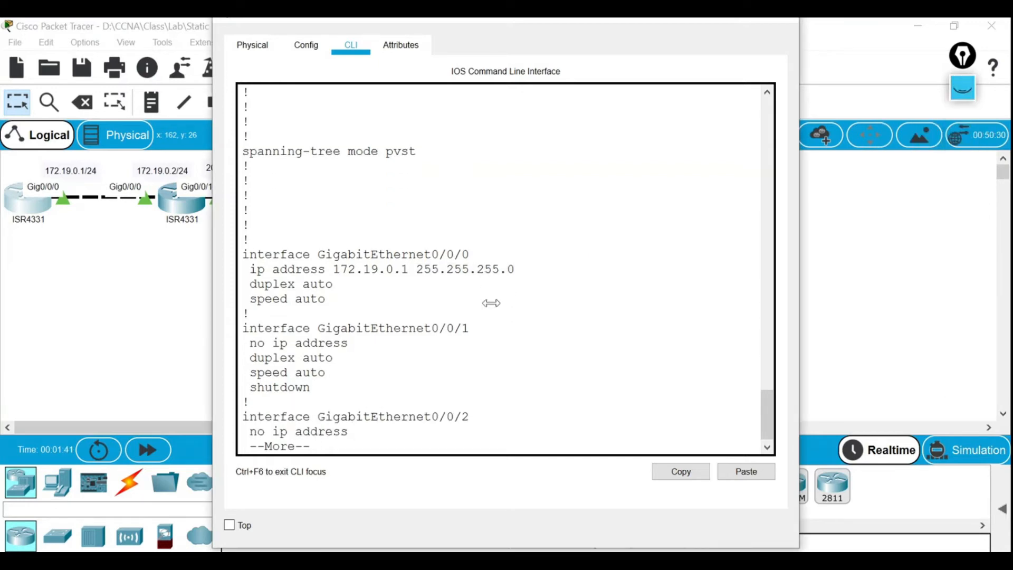
pyautogui.press('Return')
pyautogui.press('Return')
pyautogui.press('Return')
pyautogui.press('Return')
pyautogui.press('Return')
pyautogui.press('Return')
pyautogui.press('Return')
pyautogui.press('Return')
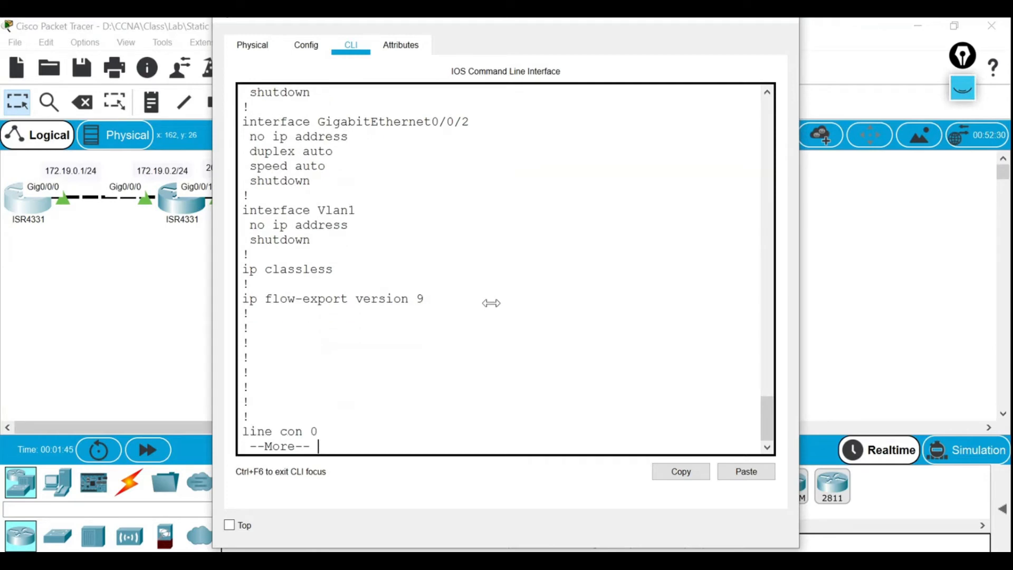
pyautogui.press('Return')
pyautogui.press('Return')
pyautogui.press('Return')
pyautogui.press('Return')
pyautogui.press('Return')
pyautogui.press('Return')
pyautogui.press('Return')
pyautogui.press('Return')
pyautogui.press('Return')
pyautogui.press('Return')
pyautogui.press('Return')
pyautogui.press('Return')
pyautogui.press('Return')
pyautogui.press('Return')
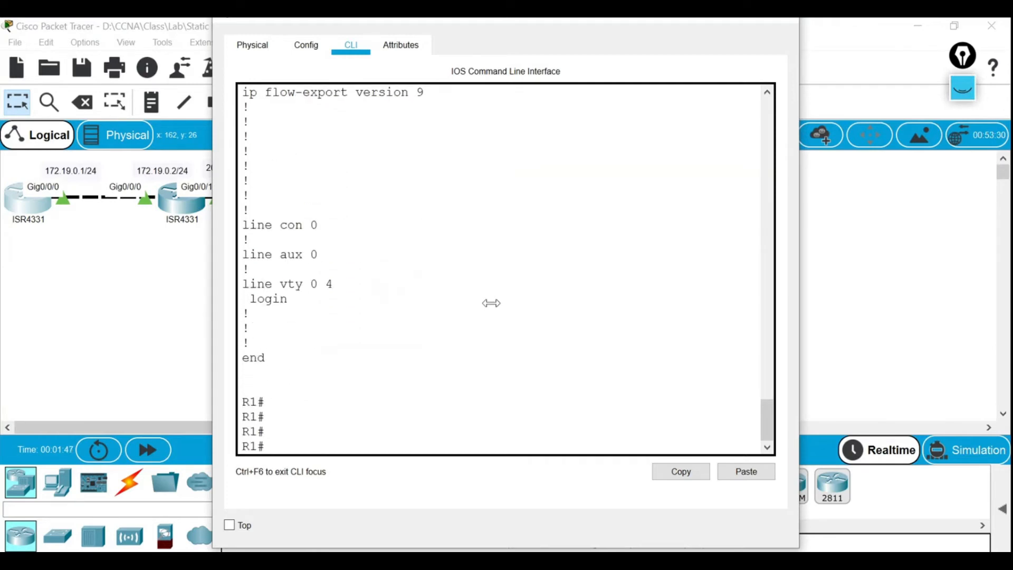
pyautogui.press('Return')
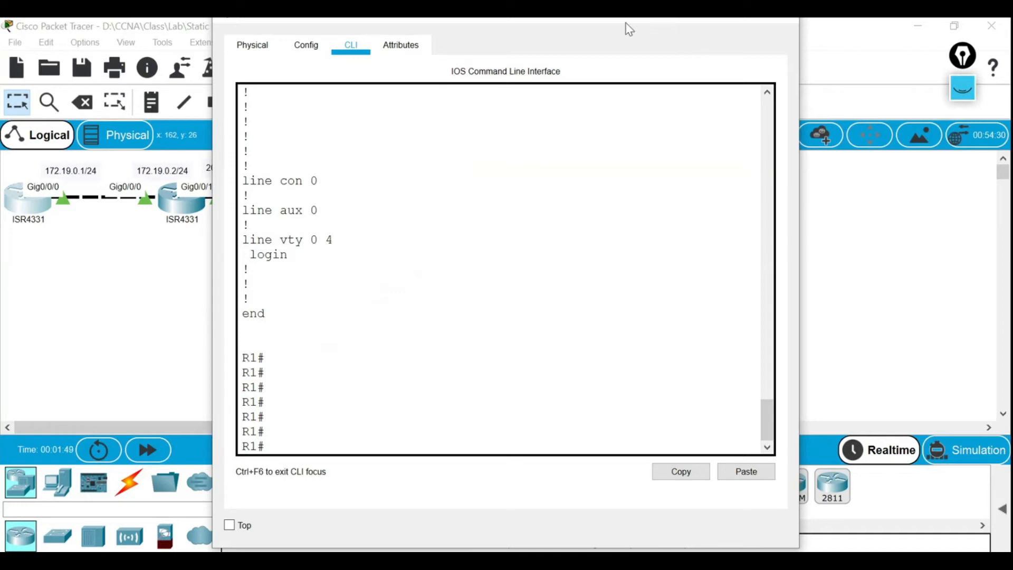
pyautogui.moveTo(625, 21); pyautogui.dragTo(619, 47)
pyautogui.click(775, 37)
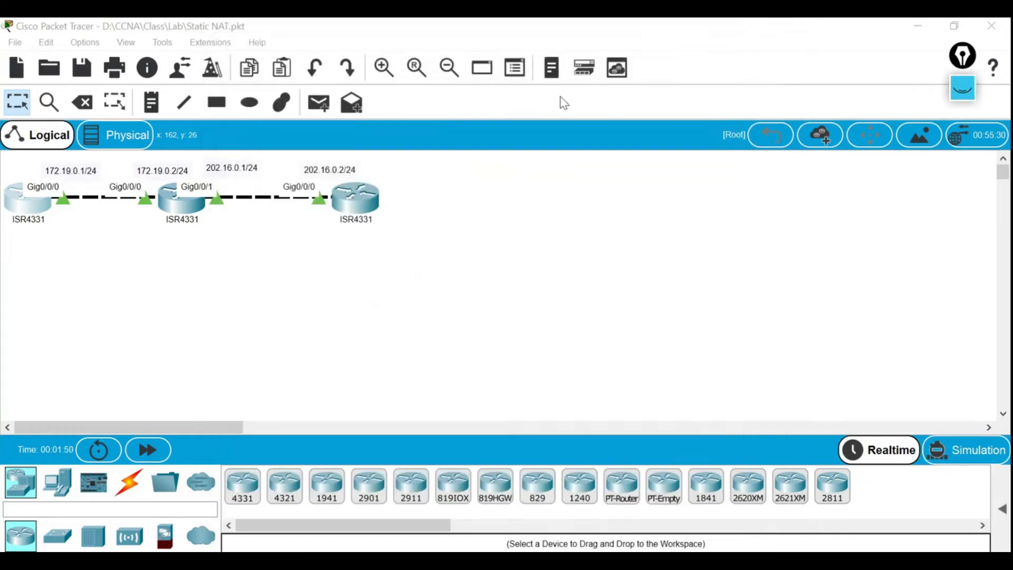
pyautogui.click(185, 210)
pyautogui.click(352, 47)
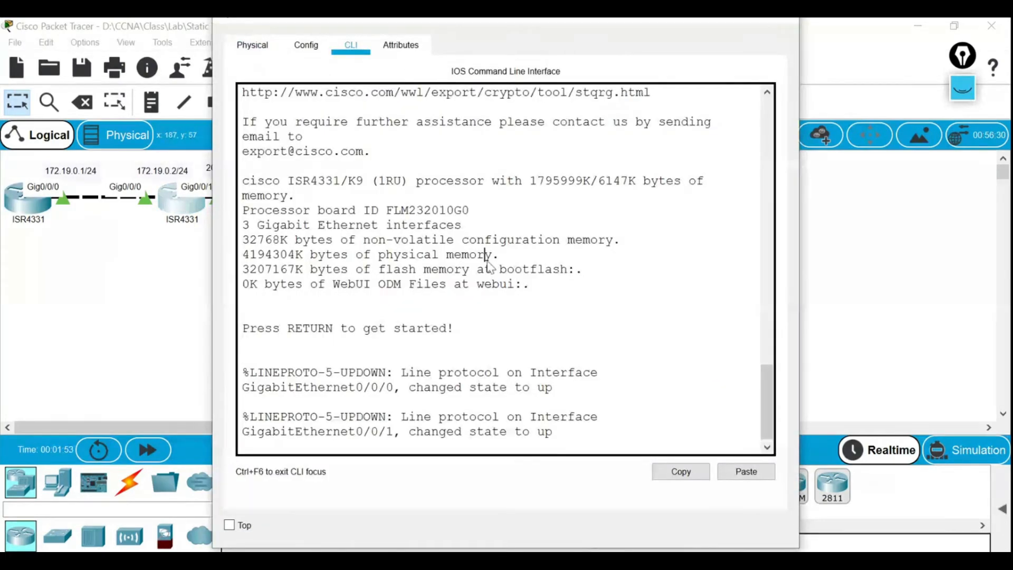
pyautogui.press('Return')
pyautogui.press('Return')
pyautogui.press('Return')
pyautogui.write('en')
pyautogui.press('Return')
pyautogui.press('Return')
pyautogui.press('Return')
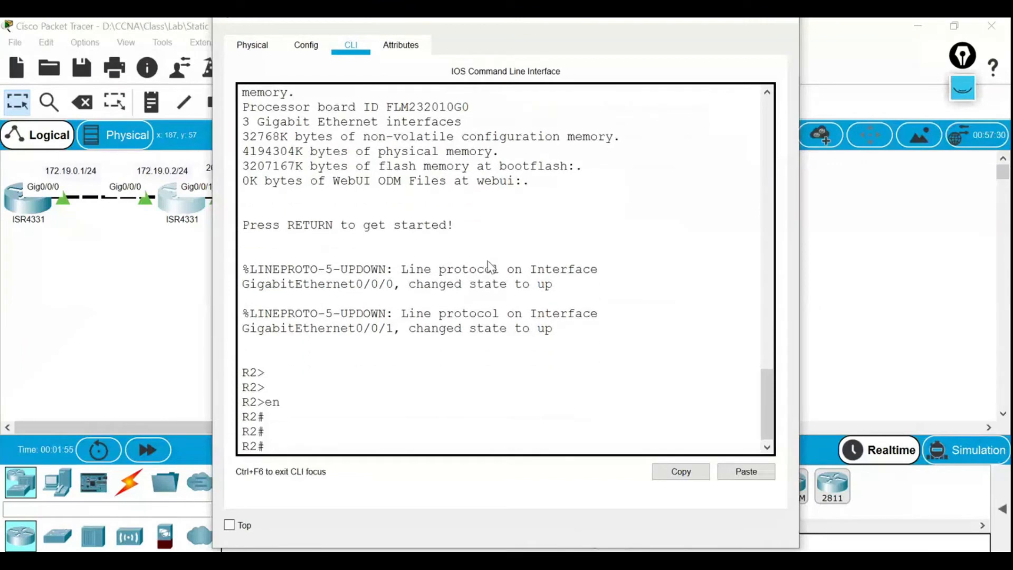
pyautogui.write('show run')
pyautogui.press('Return')
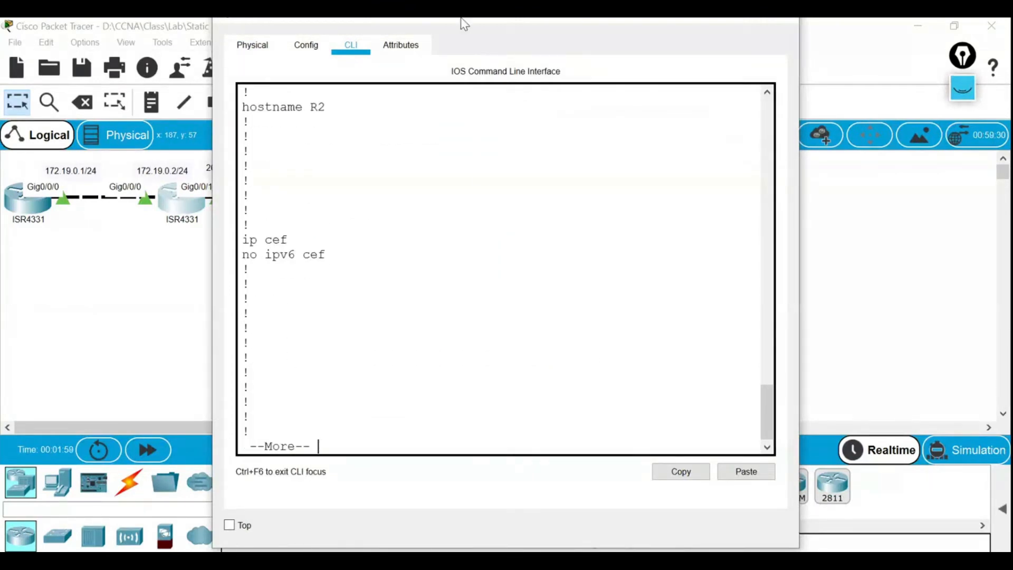
pyautogui.moveTo(457, 28); pyautogui.dragTo(554, 29)
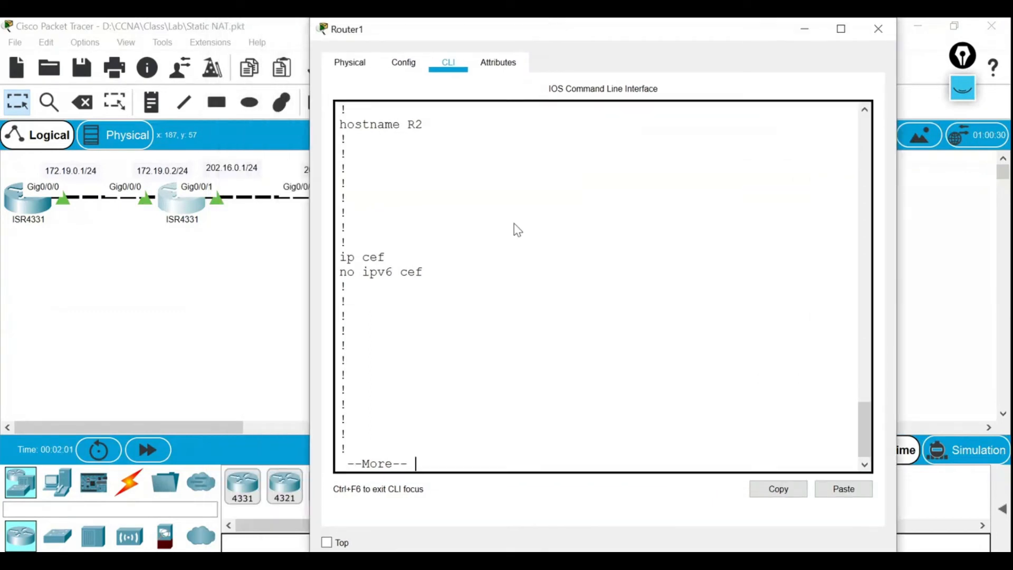
pyautogui.press('space')
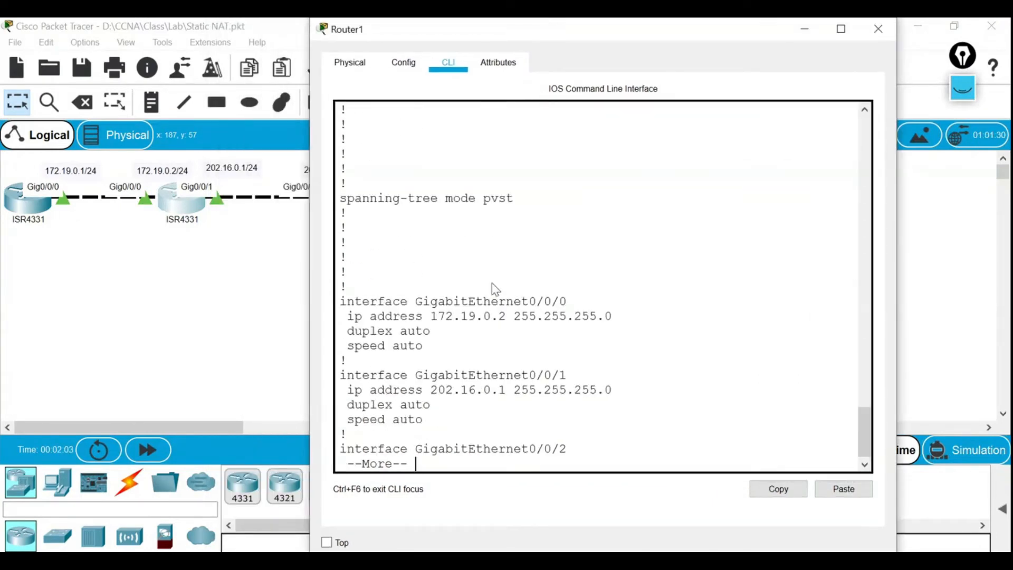
pyautogui.moveTo(347, 228); pyautogui.dragTo(475, 237)
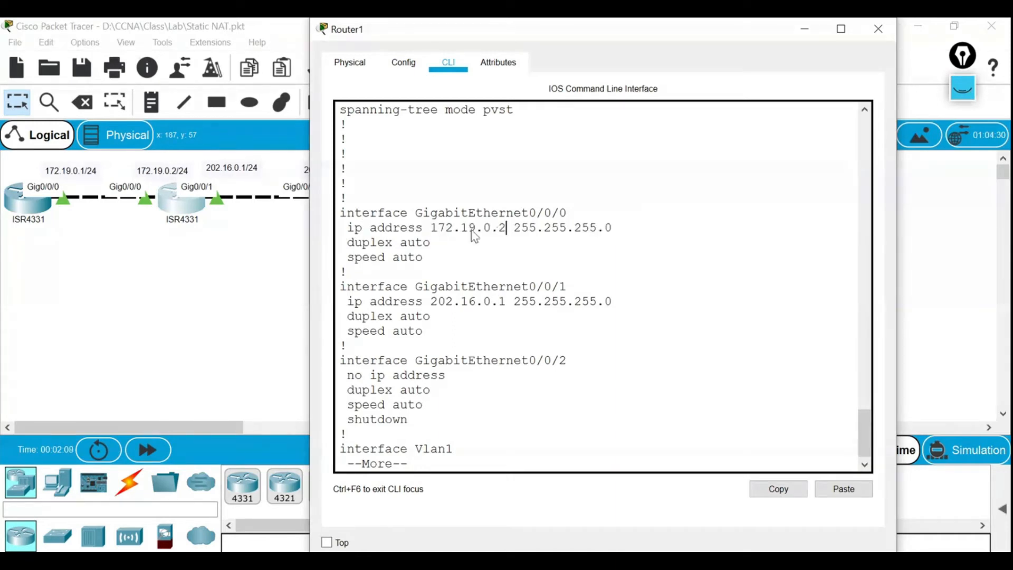
pyautogui.moveTo(431, 305); pyautogui.dragTo(532, 306)
pyautogui.click(502, 312)
pyautogui.moveTo(438, 305); pyautogui.dragTo(534, 311)
pyautogui.click(534, 312)
pyautogui.press('Return')
pyautogui.press('Return')
pyautogui.press('Return')
pyautogui.press('Return')
pyautogui.press('Return')
pyautogui.press('Return')
pyautogui.press('Return')
pyautogui.press('Return')
pyautogui.press('Return')
pyautogui.press('Return')
pyautogui.press('Return')
pyautogui.press('Return')
pyautogui.press('Return')
pyautogui.press('Return')
pyautogui.press('Return')
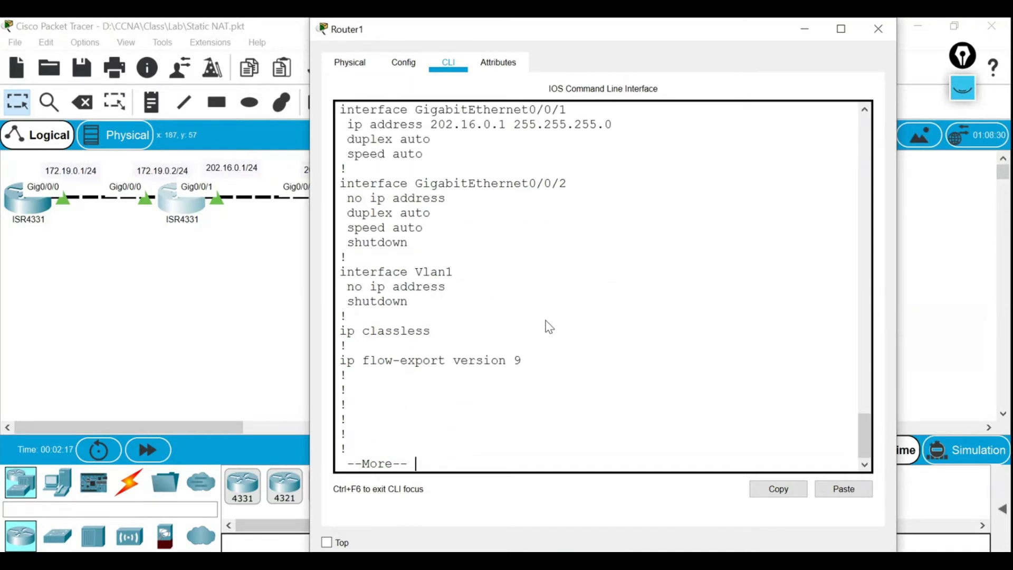
pyautogui.press('Return')
pyautogui.press('Return')
pyautogui.press('Return')
pyautogui.press('Return')
pyautogui.press('Return')
pyautogui.press('Return')
pyautogui.press('Return')
pyautogui.press('Return')
pyautogui.press('Return')
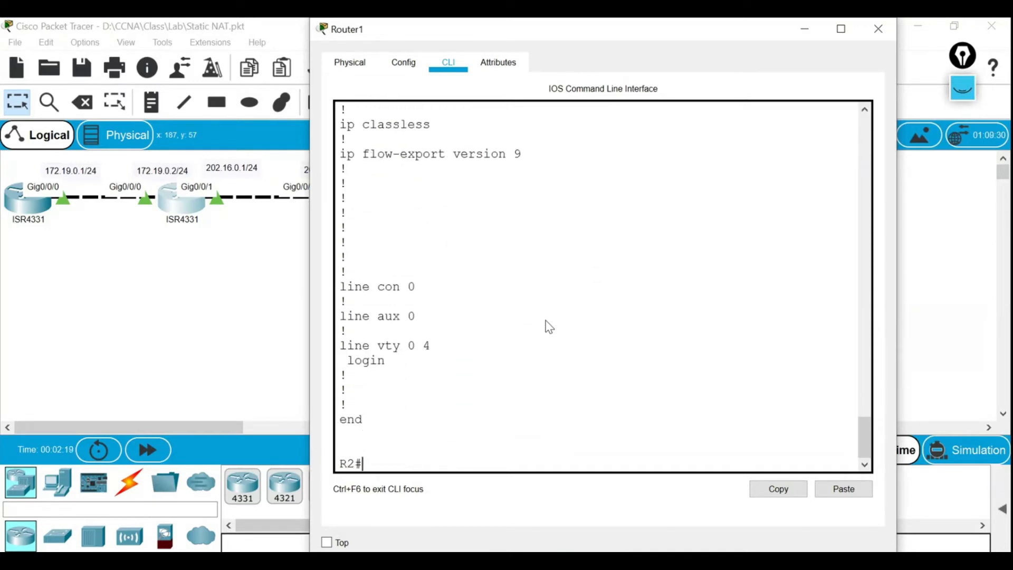
pyautogui.press('Return')
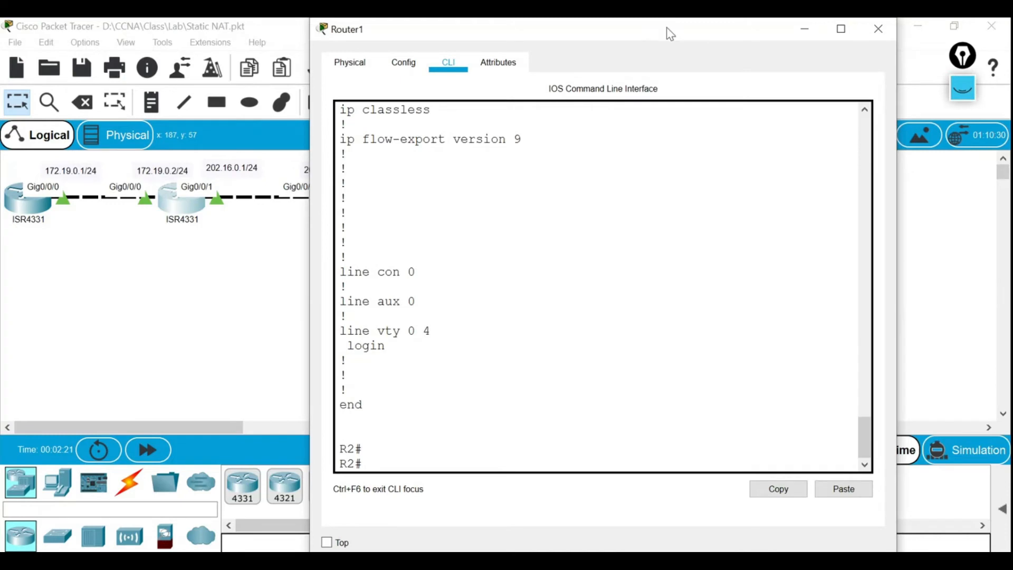
pyautogui.click(878, 29)
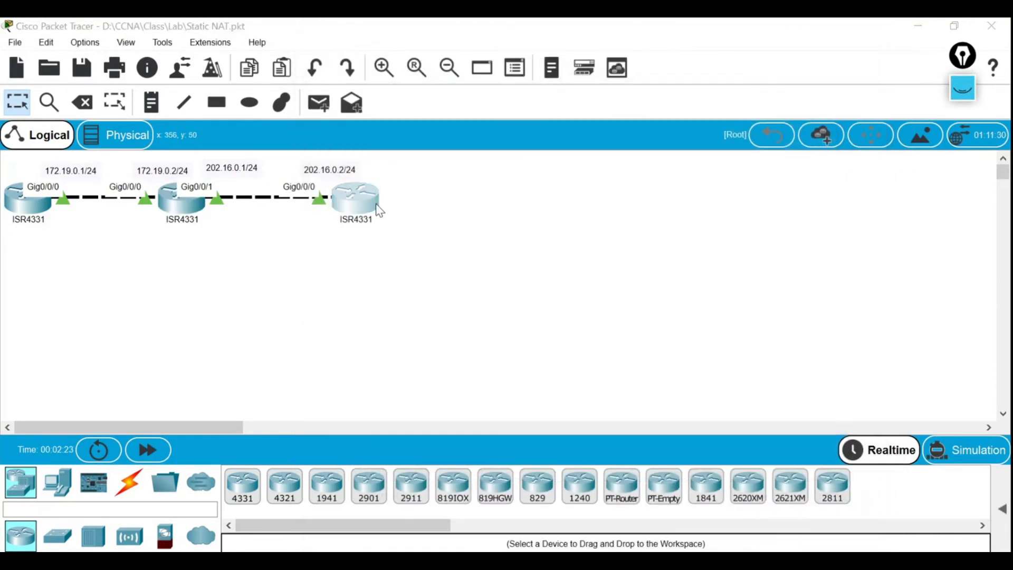
# Open the right router R3's command line and enter privileged mode.
pyautogui.click(379, 210)
pyautogui.click(351, 47)
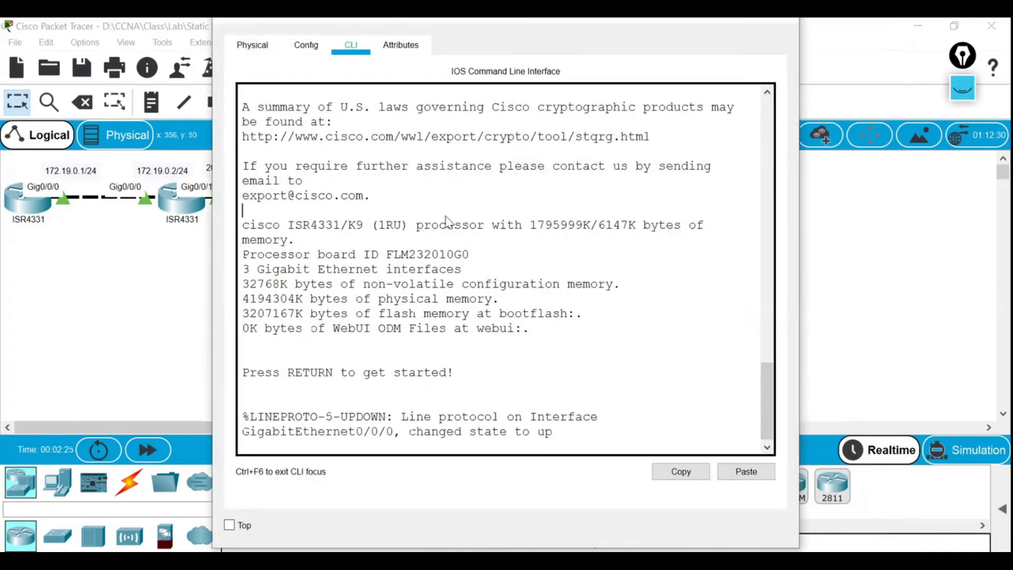
pyautogui.press('Return')
pyautogui.press('Return')
pyautogui.press('Return')
pyautogui.write('en')
pyautogui.press('Return')
pyautogui.press('Return')
pyautogui.press('Return')
# Page through R3's show run output, noting Gig0/0/0 at 202.16.0.2 255.255.255.0.
pyautogui.write('show')
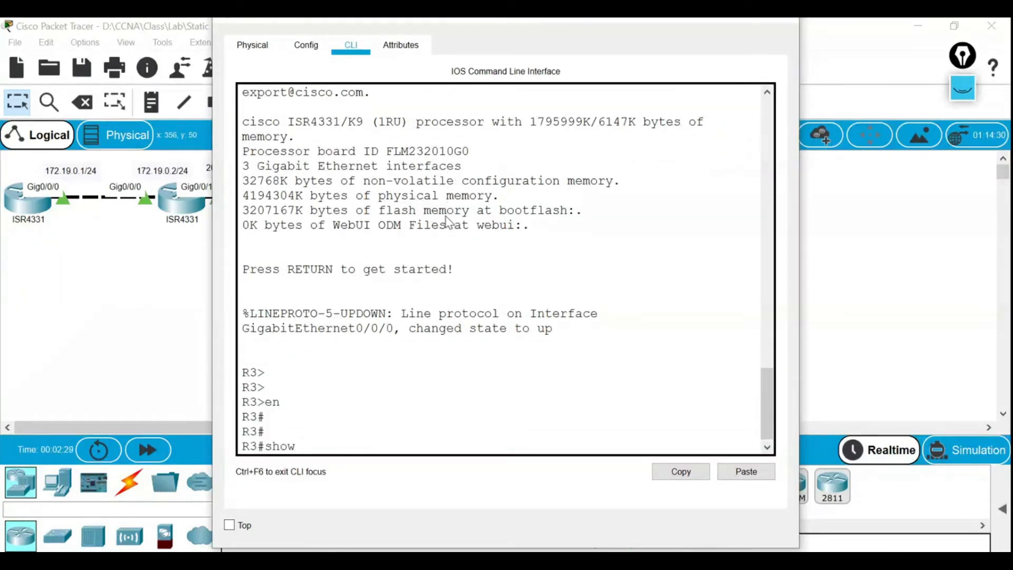
pyautogui.write(' run')
pyautogui.press('Return')
pyautogui.press('Return')
pyautogui.press('Return')
pyautogui.press('Return')
pyautogui.press('Return')
pyautogui.press('Return')
pyautogui.press('Return')
pyautogui.press('Return')
pyautogui.press('Return')
pyautogui.press('Return')
pyautogui.press('Return')
pyautogui.press('Return')
pyautogui.press('Return')
pyautogui.press('Return')
pyautogui.press('Return')
pyautogui.press('Return')
pyautogui.press('Return')
pyautogui.press('Return')
pyautogui.press('Return')
pyautogui.press('Return')
pyautogui.press('Return')
pyautogui.press('Return')
pyautogui.press('Return')
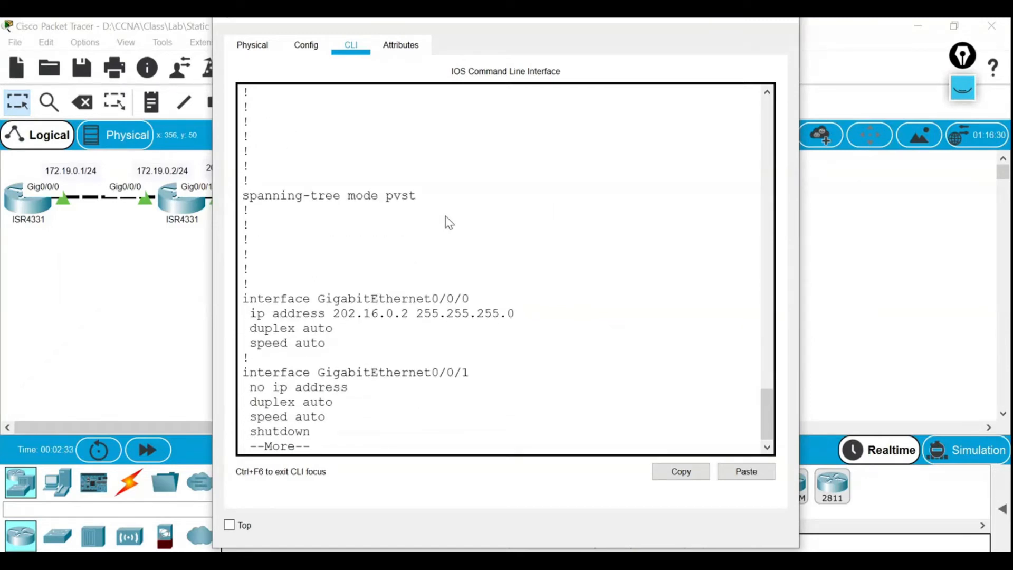
pyautogui.moveTo(319, 300); pyautogui.dragTo(508, 301)
pyautogui.press('Return')
pyautogui.press('Return')
pyautogui.press('Return')
pyautogui.press('Return')
pyautogui.press('Return')
pyautogui.press('Return')
pyautogui.press('Return')
pyautogui.press('Return')
pyautogui.press('Return')
pyautogui.press('Return')
pyautogui.press('Return')
pyautogui.press('Return')
pyautogui.press('Return')
pyautogui.press('Return')
pyautogui.press('Return')
pyautogui.press('Return')
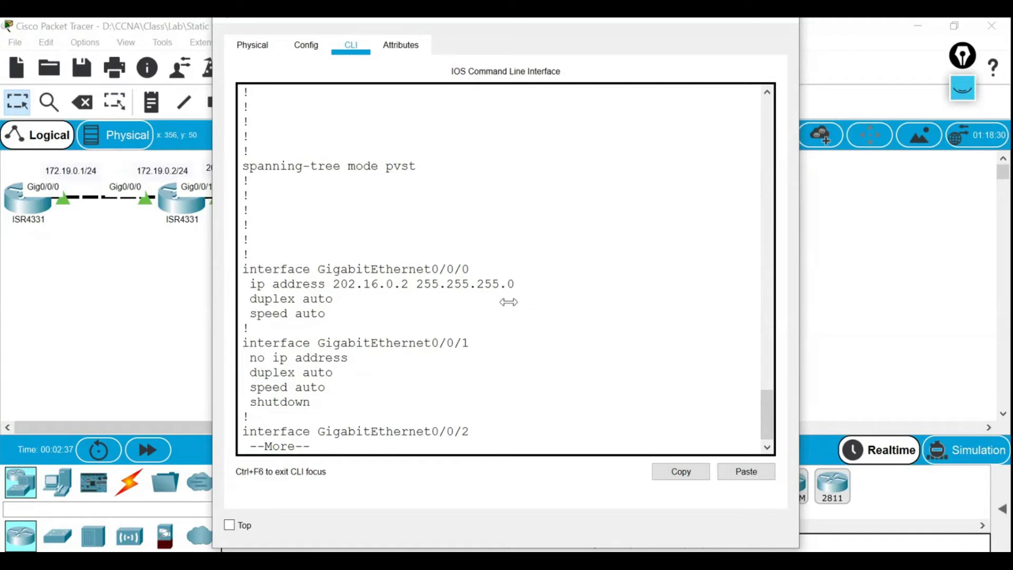
pyautogui.press('Return')
pyautogui.press('Return')
pyautogui.press('Return')
pyautogui.press('Return')
pyautogui.press('Return')
pyautogui.press('Return')
pyautogui.press('Return')
pyautogui.press('Return')
pyautogui.press('Return')
pyautogui.press('Return')
pyautogui.press('Return')
pyautogui.press('Return')
pyautogui.press('Return')
pyautogui.press('Return')
pyautogui.press('Return')
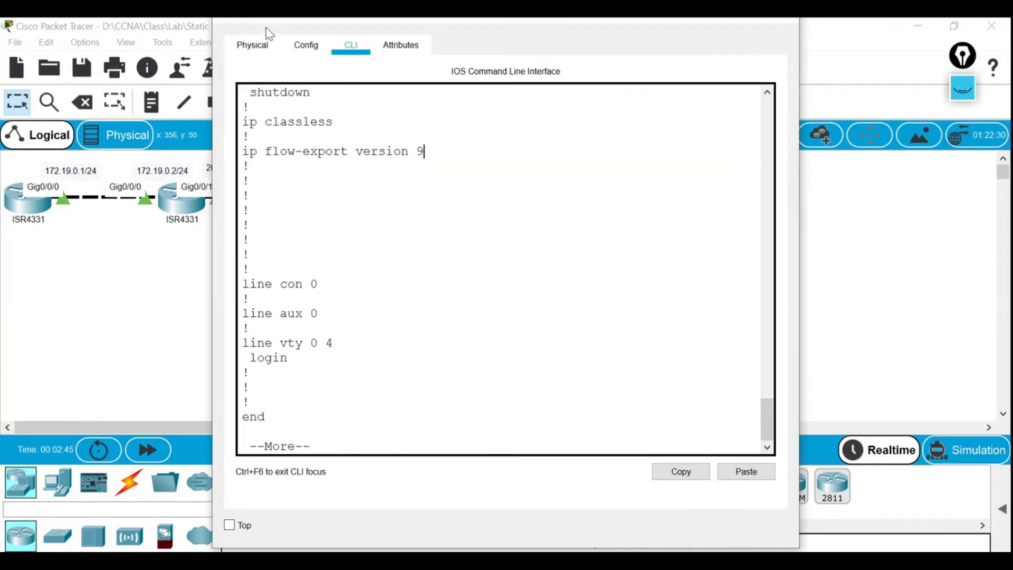
pyautogui.moveTo(272, 29); pyautogui.dragTo(288, 80)
# Close the router's window and reopen its command line.
pyautogui.click(798, 63)
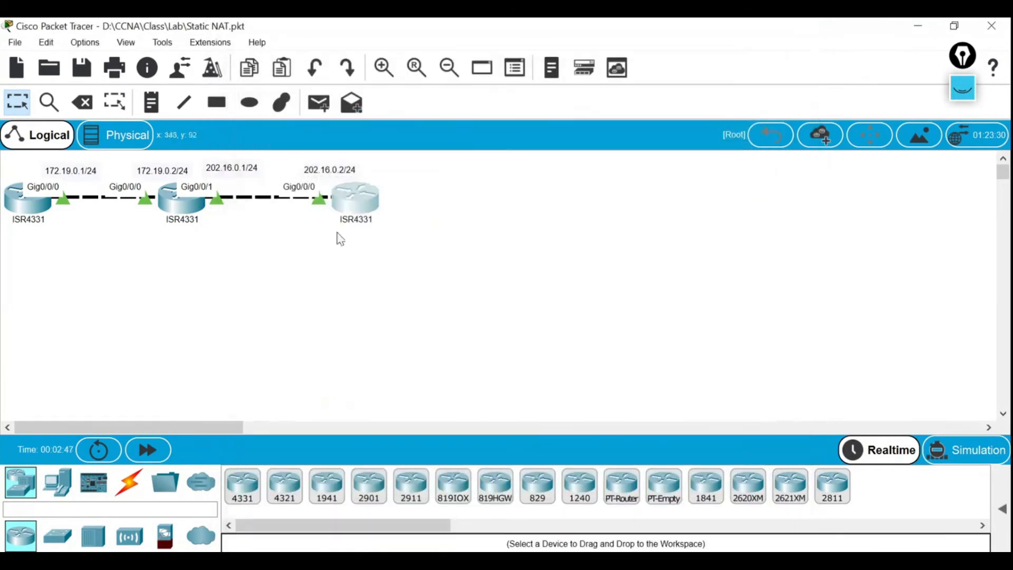
pyautogui.click(186, 205)
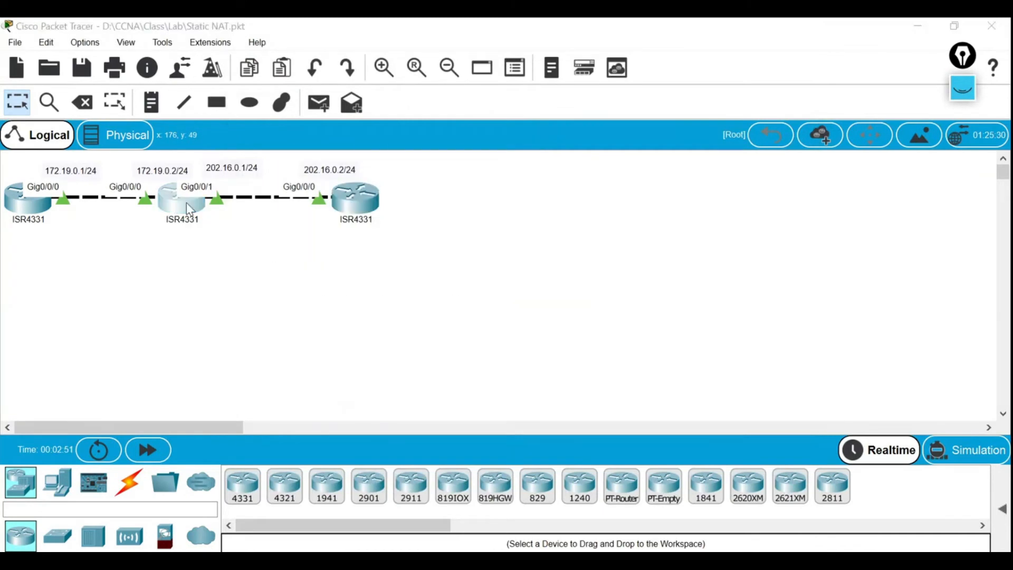
pyautogui.moveTo(454, 29); pyautogui.dragTo(579, 35)
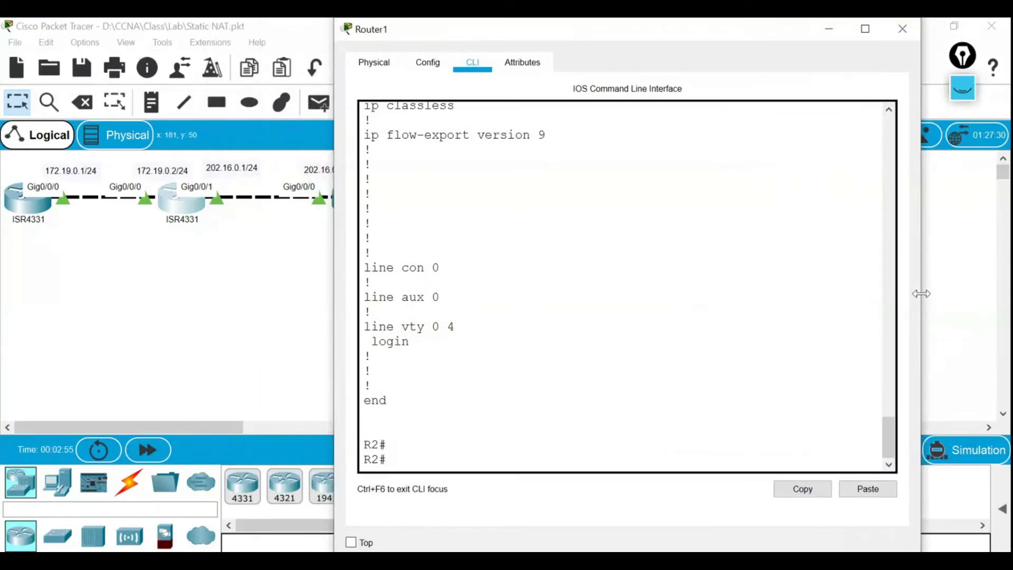
# Close the router window again, minimize Packet Tracer and close the Lab folder window.
pyautogui.moveTo(743, 33); pyautogui.dragTo(744, 47)
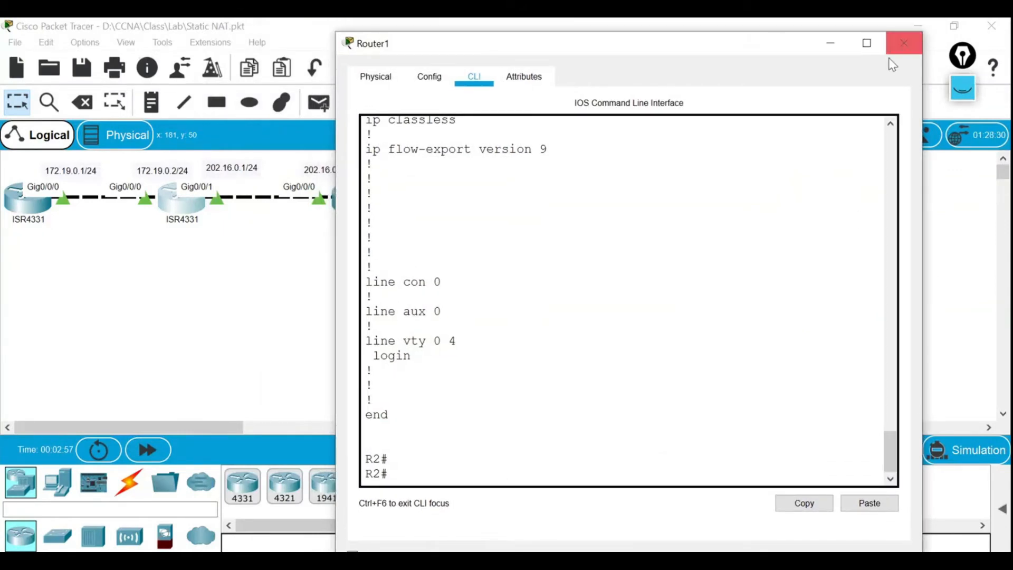
pyautogui.click(904, 43)
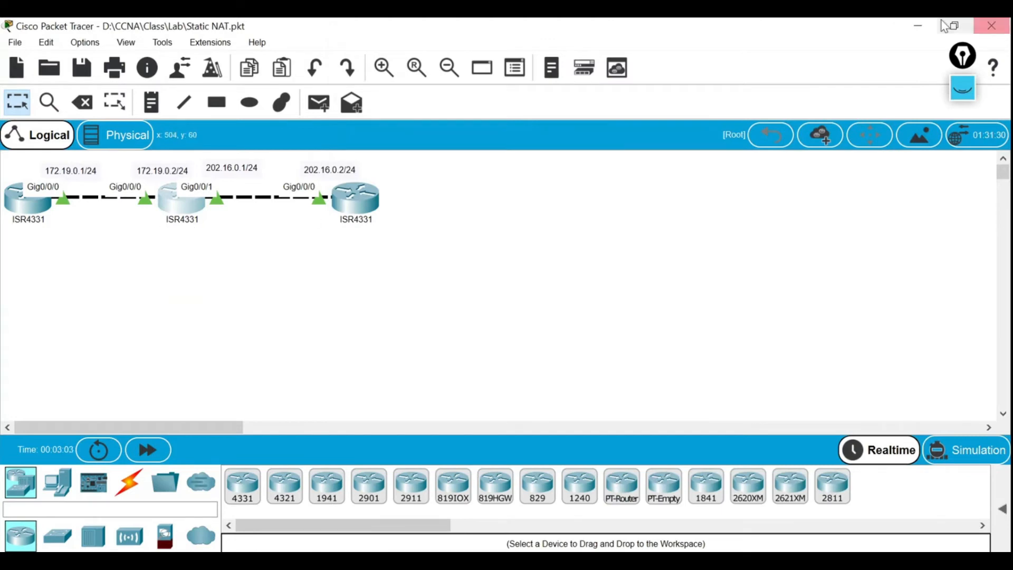
pyautogui.click(918, 31)
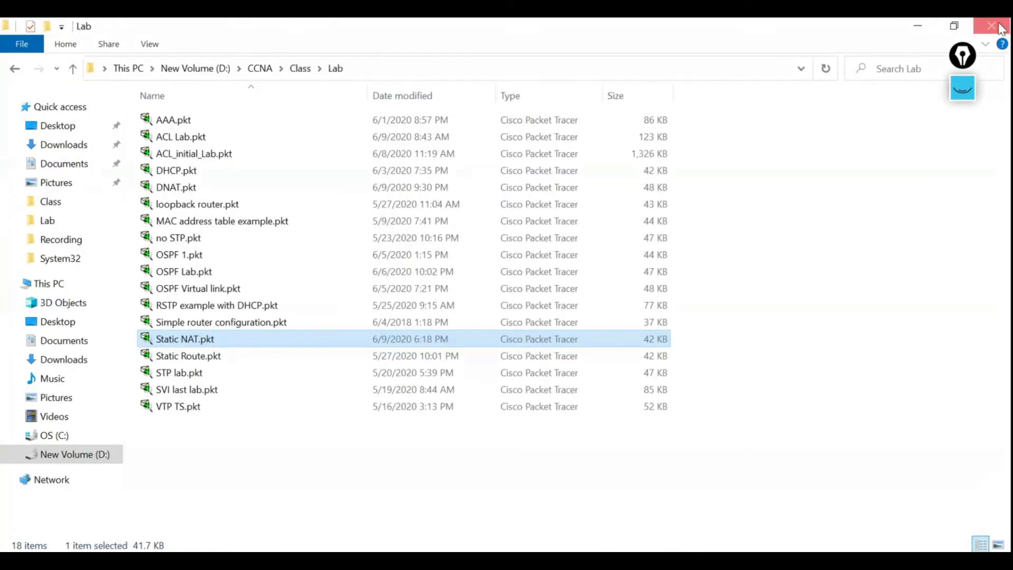
pyautogui.click(992, 24)
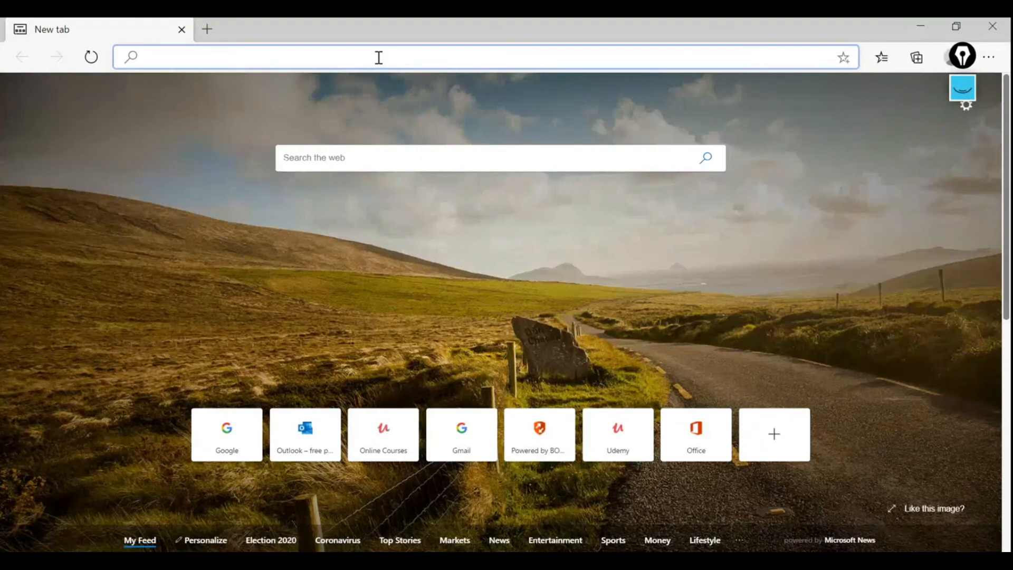
# Search Google for 'nat cheat sheet' and open the first NAT cheatsheet image result.
pyautogui.write('goo')
pyautogui.press('Return')
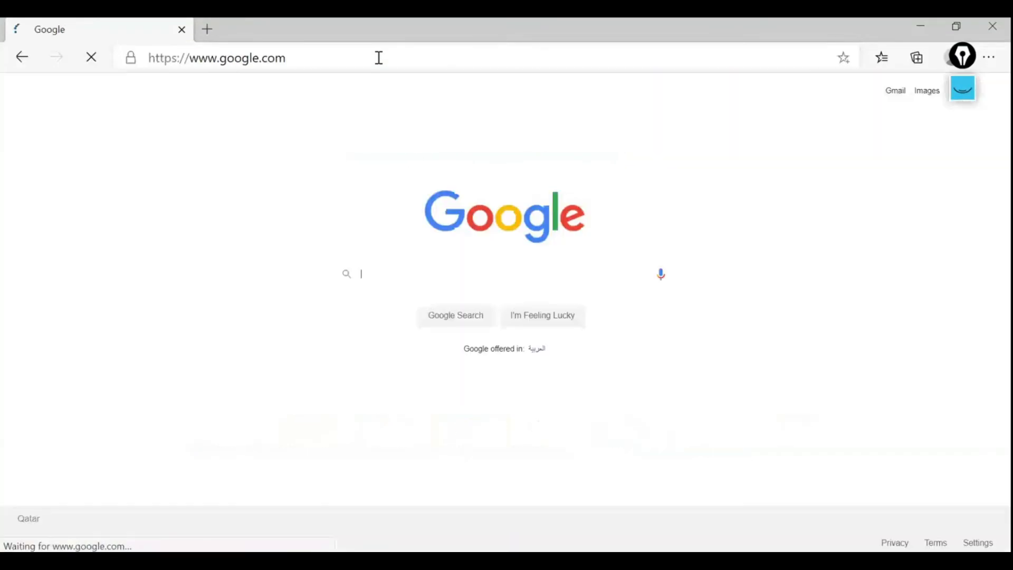
pyautogui.write('NAT cheat')
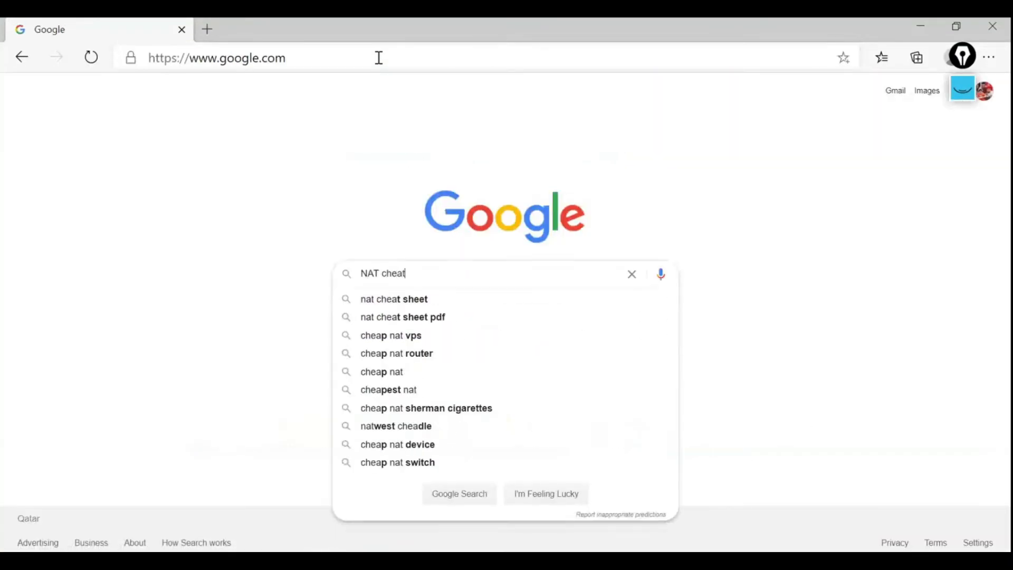
pyautogui.press('Down')
pyautogui.press('Return')
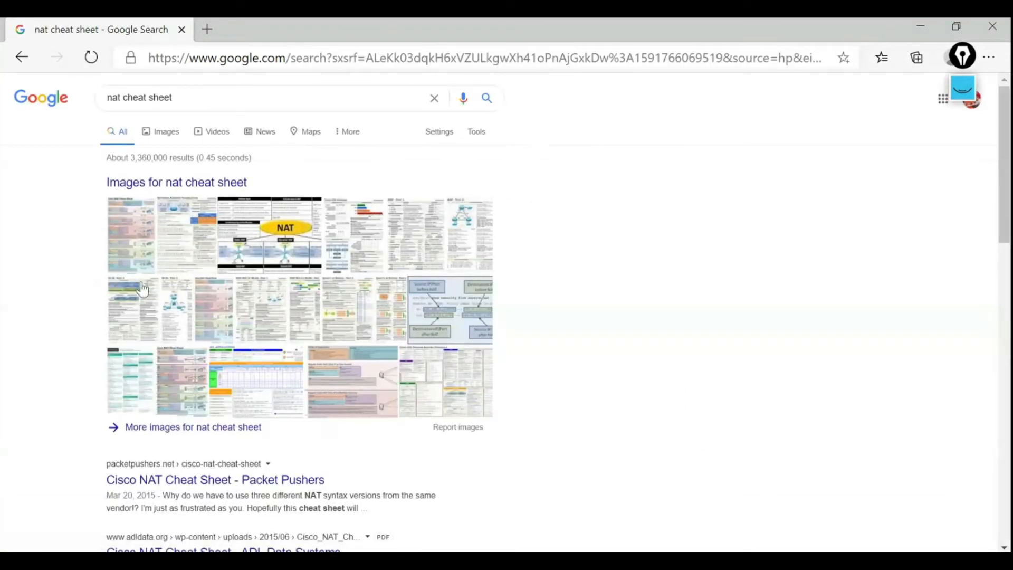
pyautogui.click(279, 232)
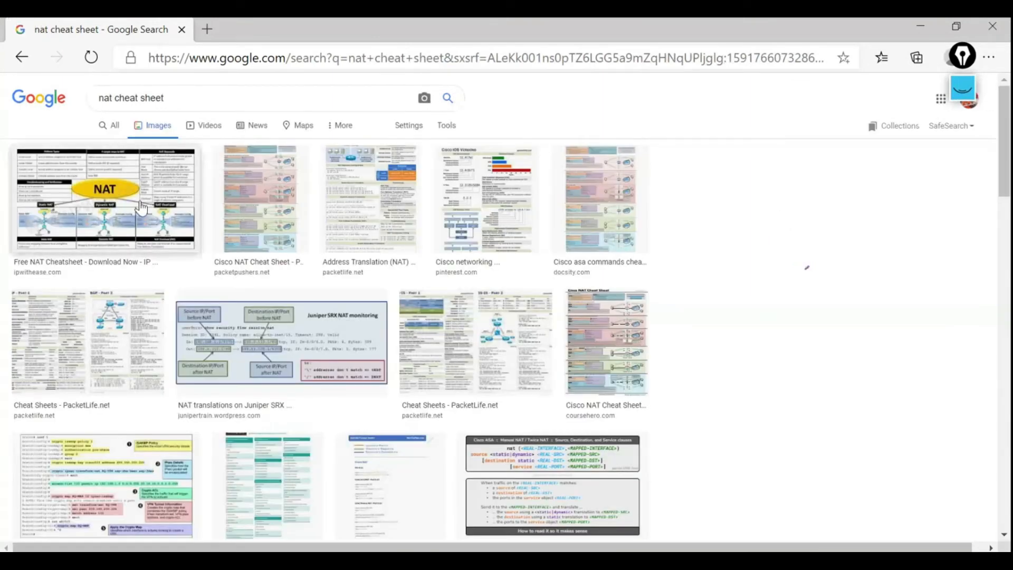
pyautogui.click(139, 203)
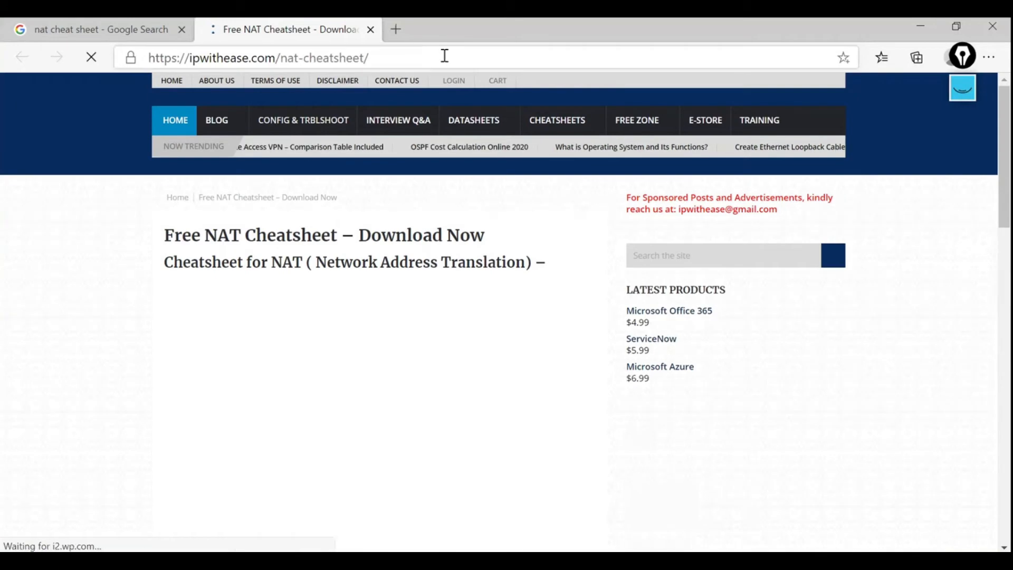
# Scroll down and zoom the NAT cheatsheet page in two steps.
pyautogui.scroll(-3, 331, 305)
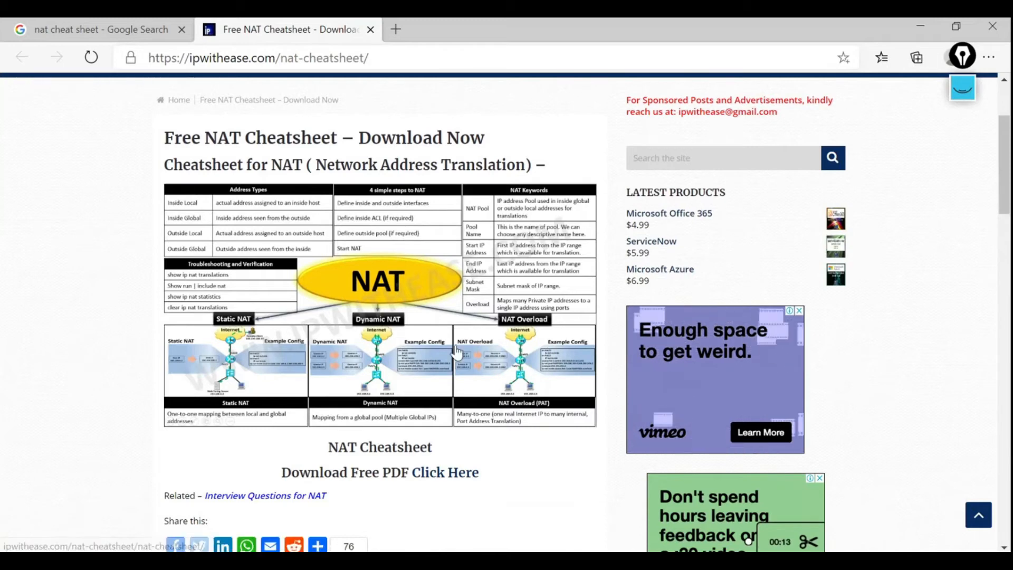
pyautogui.click(988, 57)
pyautogui.click(921, 159)
pyautogui.click(921, 159)
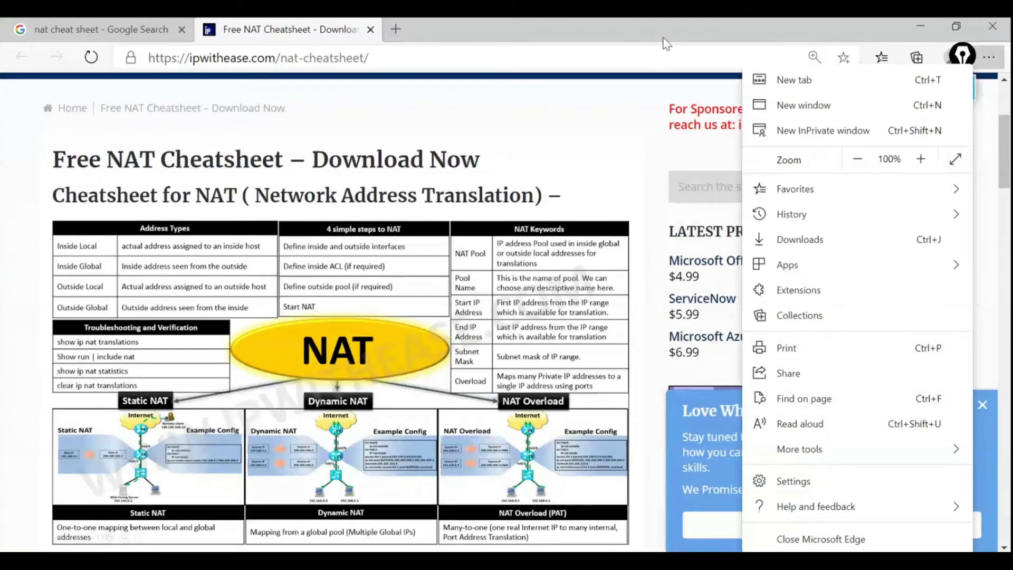
pyautogui.click(668, 33)
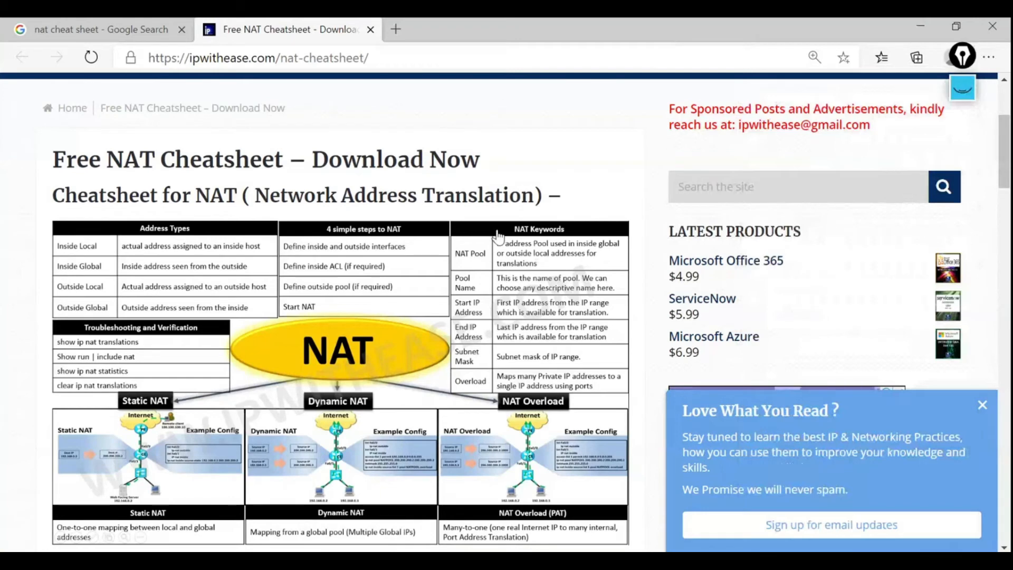
# Bracket the Address Types entries, tick Inside Local and Outside Global, then return to Packet Tracer.
pyautogui.click(963, 88)
pyautogui.click(963, 126)
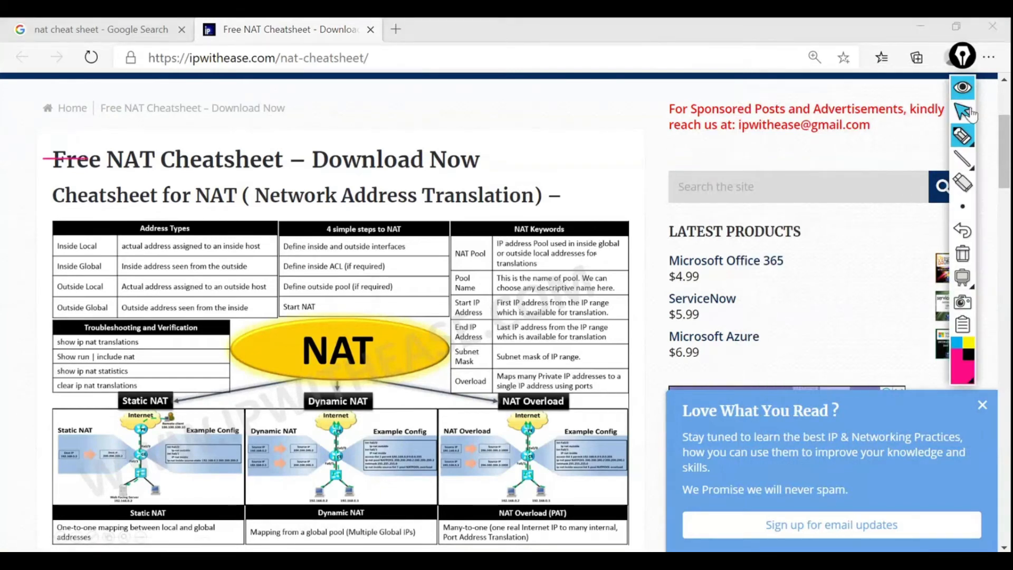
pyautogui.moveTo(60, 230)
pyautogui.mouseDown()
pyautogui.moveTo(43, 244)
pyautogui.moveTo(41, 279)
pyautogui.moveTo(56, 321)
pyautogui.mouseUp()
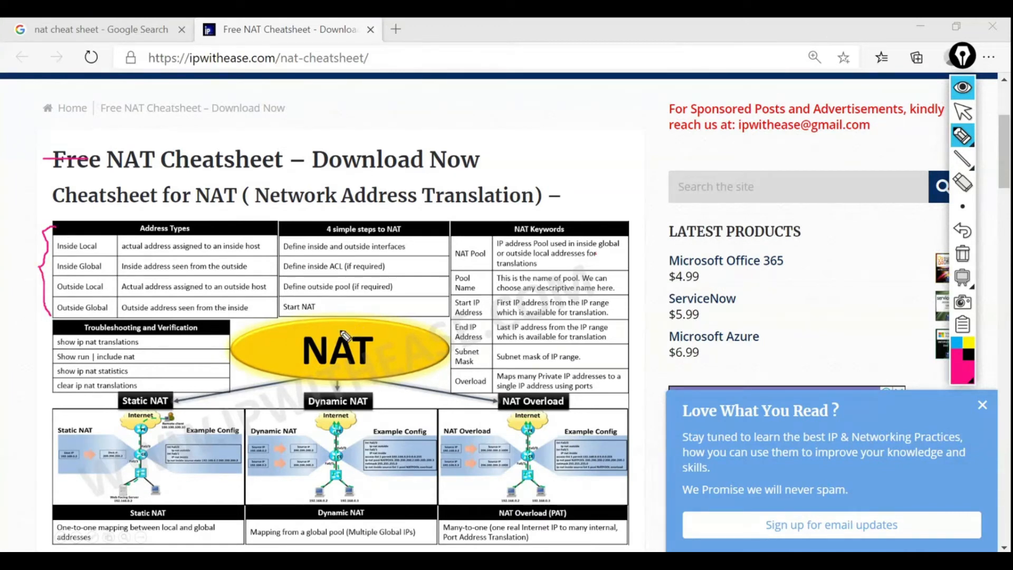
pyautogui.moveTo(103, 244)
pyautogui.mouseDown()
pyautogui.moveTo(112, 235)
pyautogui.moveTo(119, 275)
pyautogui.mouseUp()
pyautogui.moveTo(109, 312); pyautogui.dragTo(117, 304)
pyautogui.moveTo(966, 138)
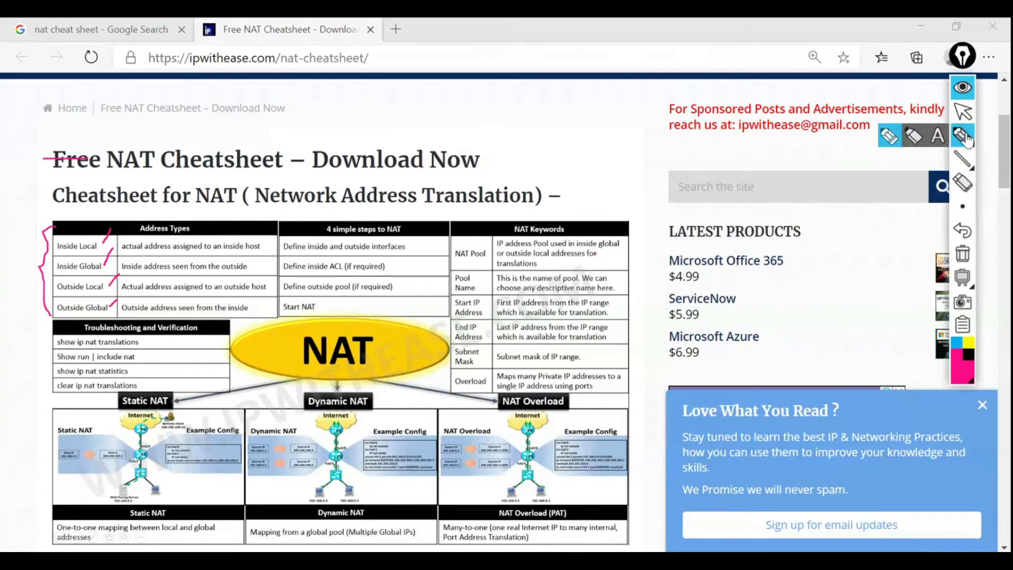
pyautogui.click(963, 111)
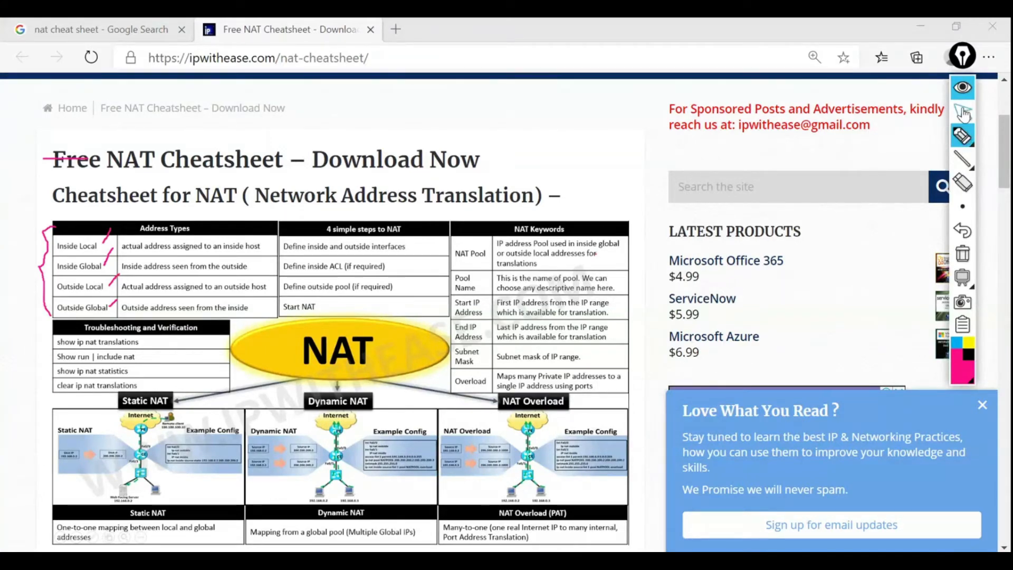
pyautogui.hotkey('alt', 'Tab')
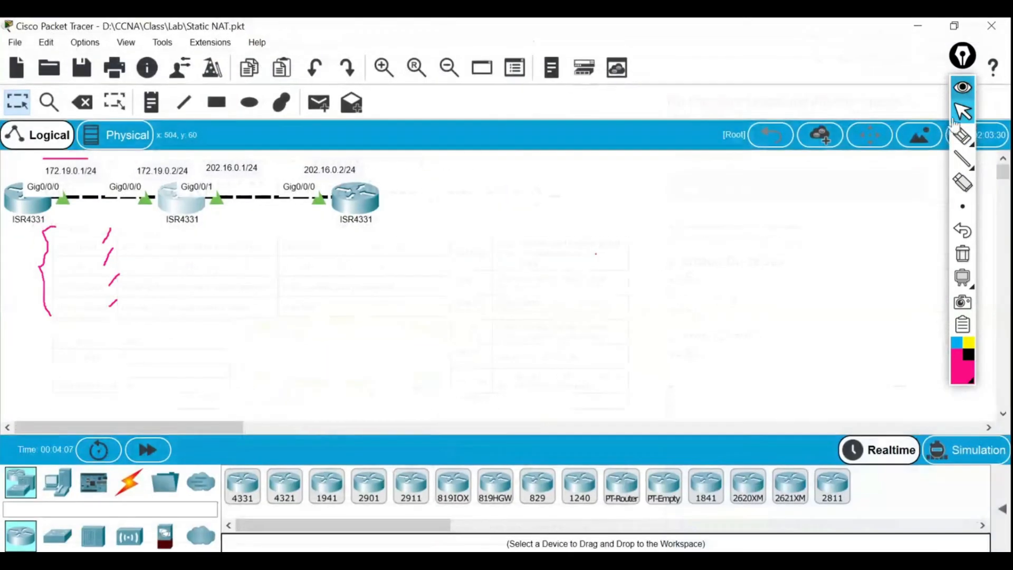
# Clear the old ink and write 'Inside' beneath the left router.
pyautogui.click(963, 254)
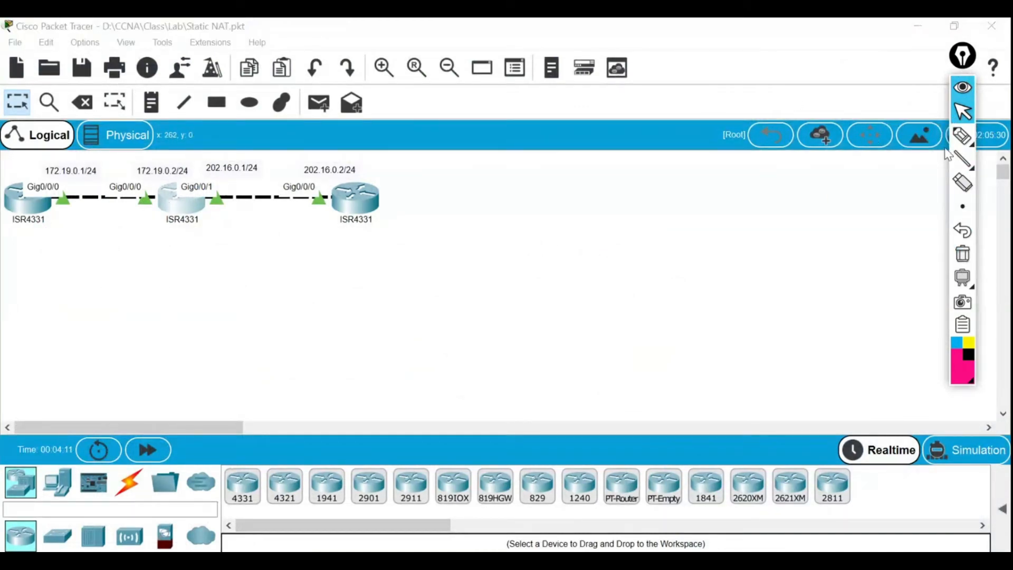
pyautogui.moveTo(963, 139)
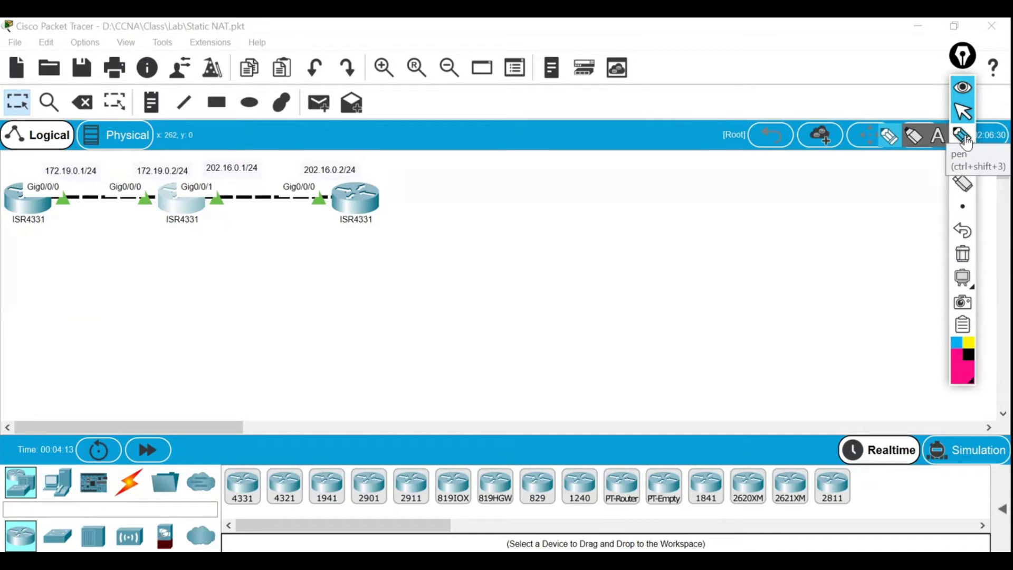
pyautogui.click(963, 139)
pyautogui.moveTo(23, 231)
pyautogui.mouseDown()
pyautogui.moveTo(70, 213)
pyautogui.moveTo(38, 246)
pyautogui.moveTo(42, 235)
pyautogui.moveTo(50, 241)
pyautogui.mouseUp()
pyautogui.moveTo(56, 236); pyautogui.dragTo(95, 240)
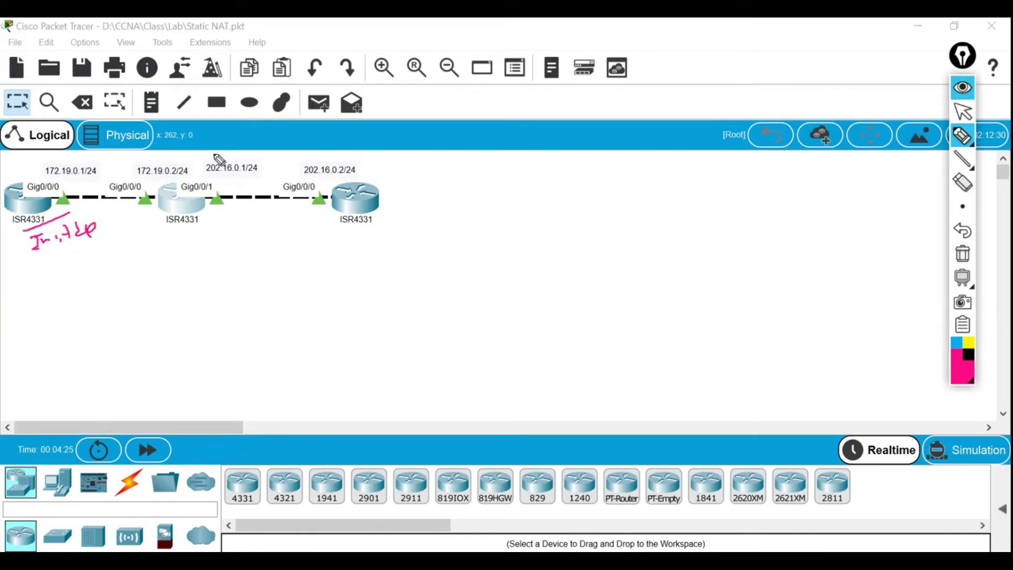
# Draw a dividing line through the middle router, write 'out' and an arrow pointing right.
pyautogui.moveTo(200, 153)
pyautogui.mouseDown()
pyautogui.moveTo(198, 224)
pyautogui.moveTo(239, 212)
pyautogui.mouseUp()
pyautogui.moveTo(200, 153); pyautogui.dragTo(198, 296)
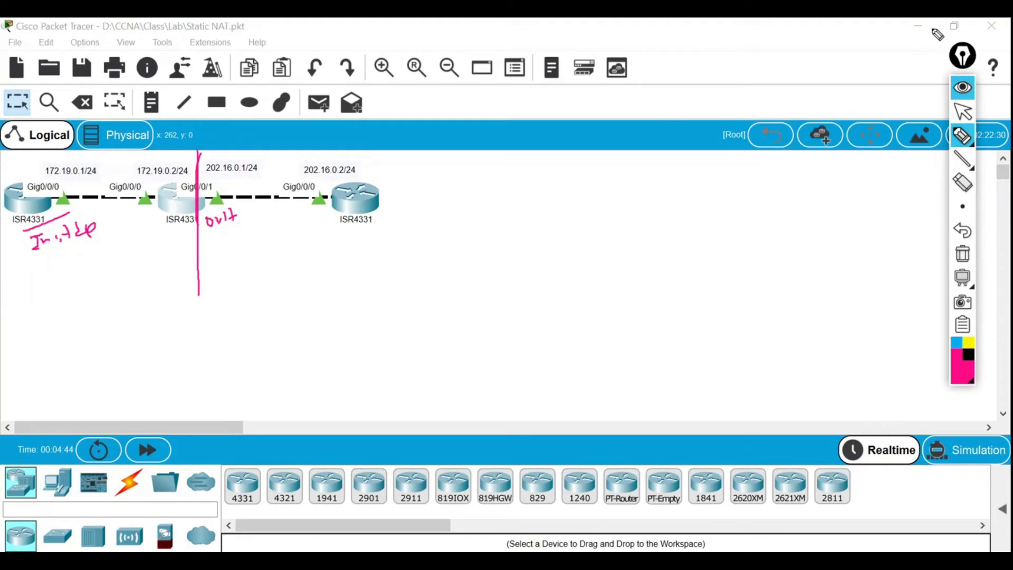
pyautogui.click(962, 110)
pyautogui.click(928, 27)
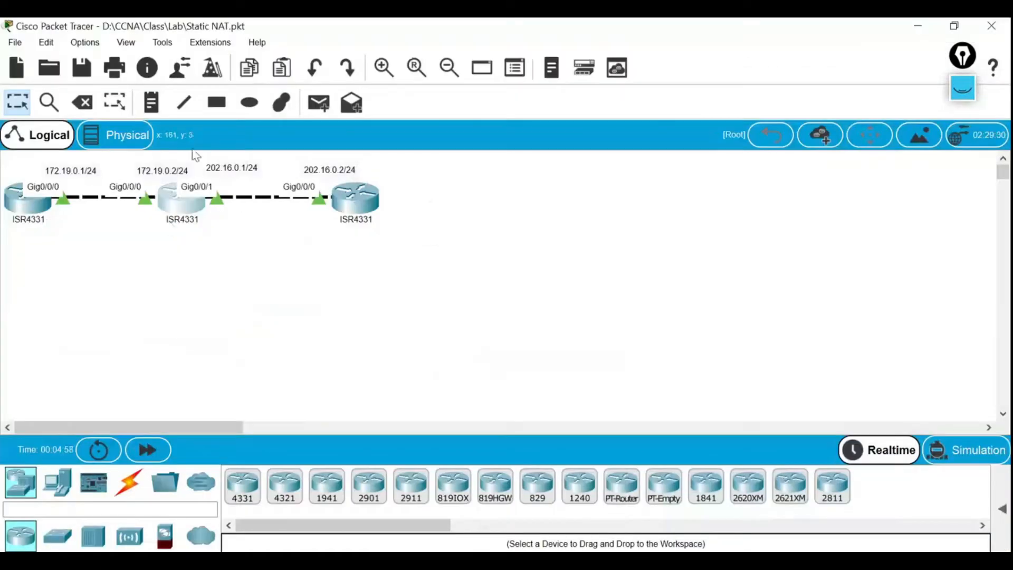
pyautogui.click(963, 88)
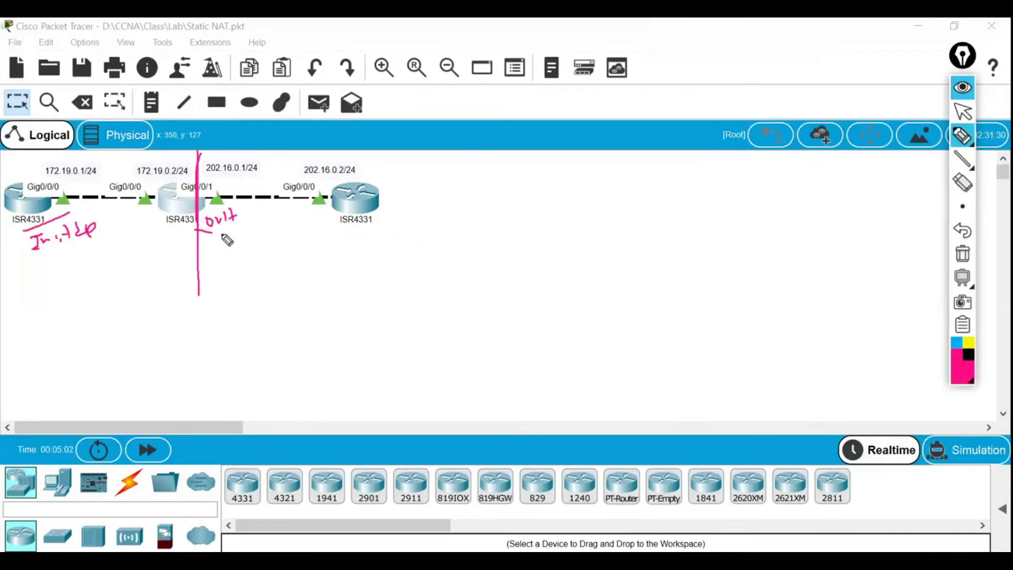
pyautogui.moveTo(227, 240)
pyautogui.mouseDown()
pyautogui.moveTo(292, 233)
pyautogui.moveTo(290, 253)
pyautogui.mouseUp()
pyautogui.click(963, 88)
pyautogui.moveTo(528, 560)
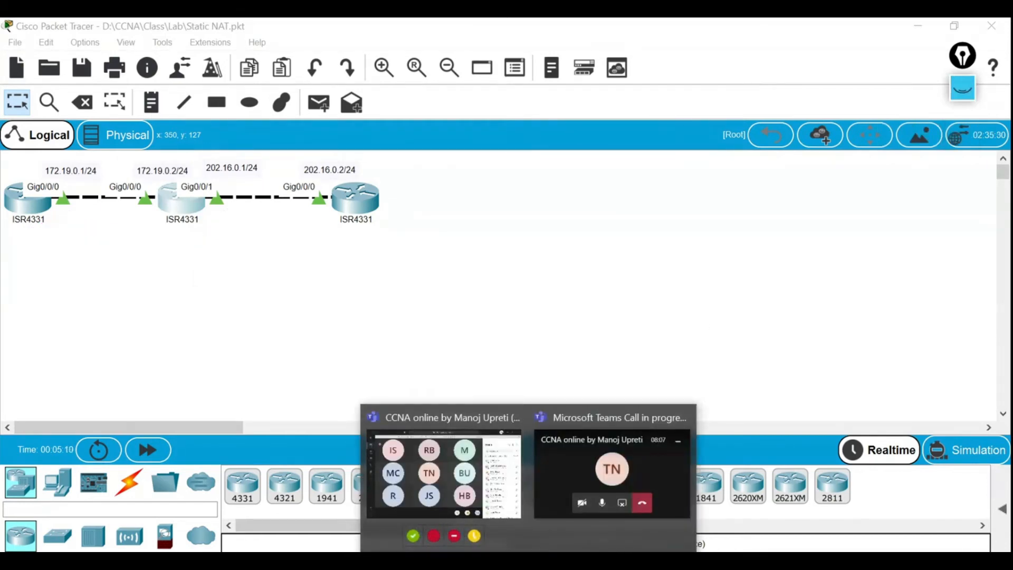
pyautogui.hotkey('alt', 'Tab')
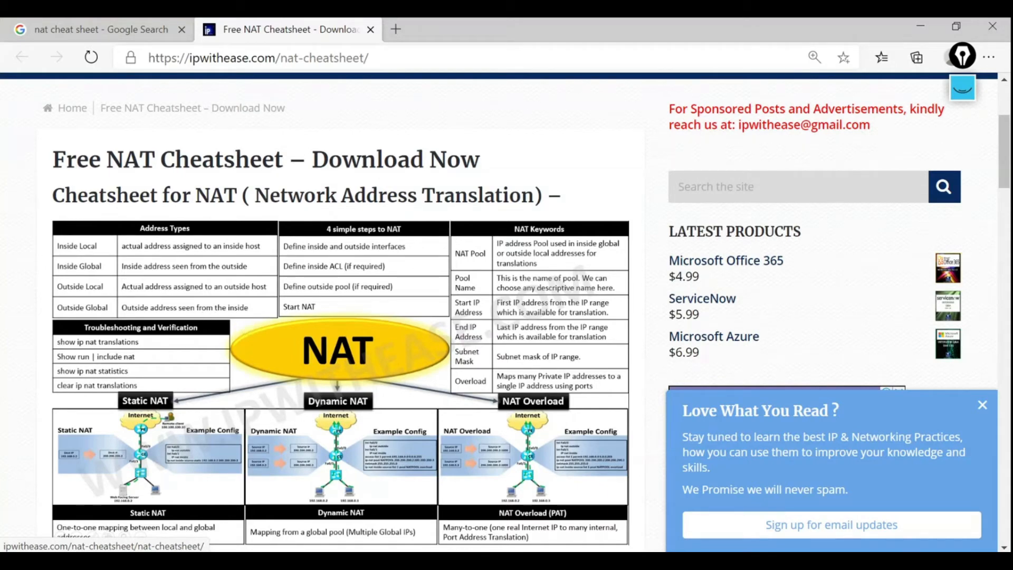
pyautogui.hotkey('alt', 'Tab')
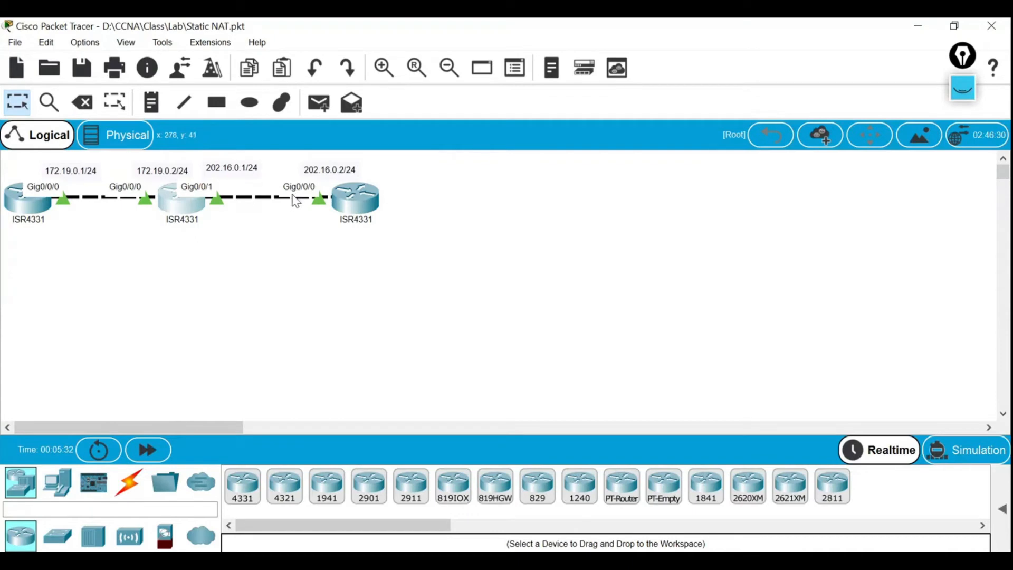
# Open R2's command line and ping 192.19.0.1, which fails.
pyautogui.click(194, 212)
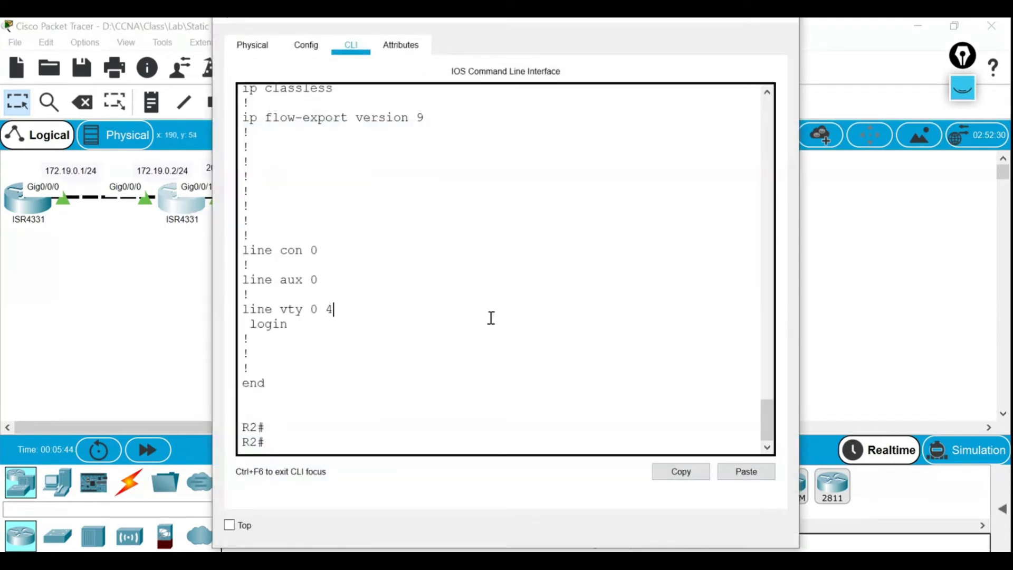
pyautogui.moveTo(603, 25); pyautogui.dragTo(697, 65)
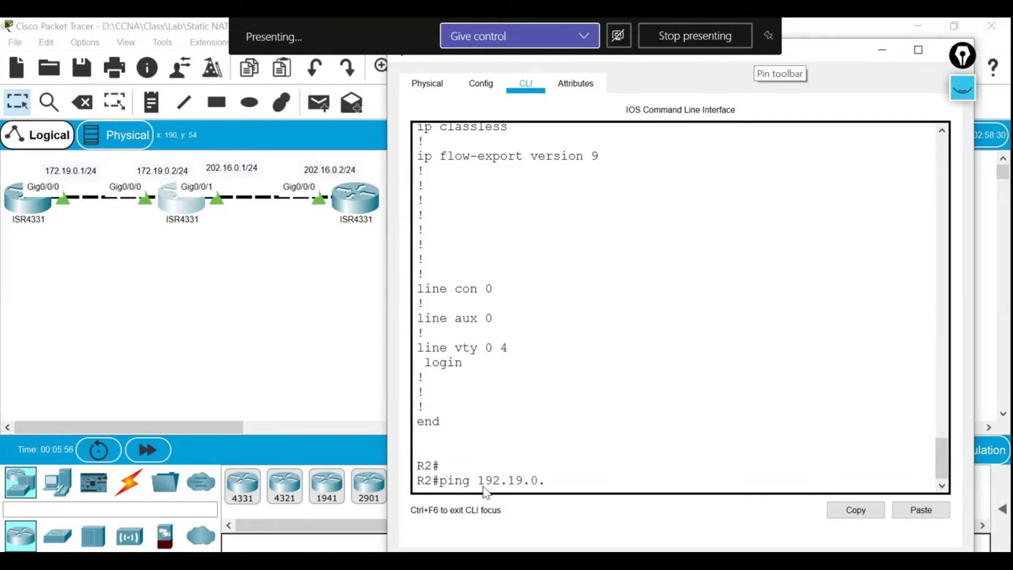
pyautogui.press('Return')
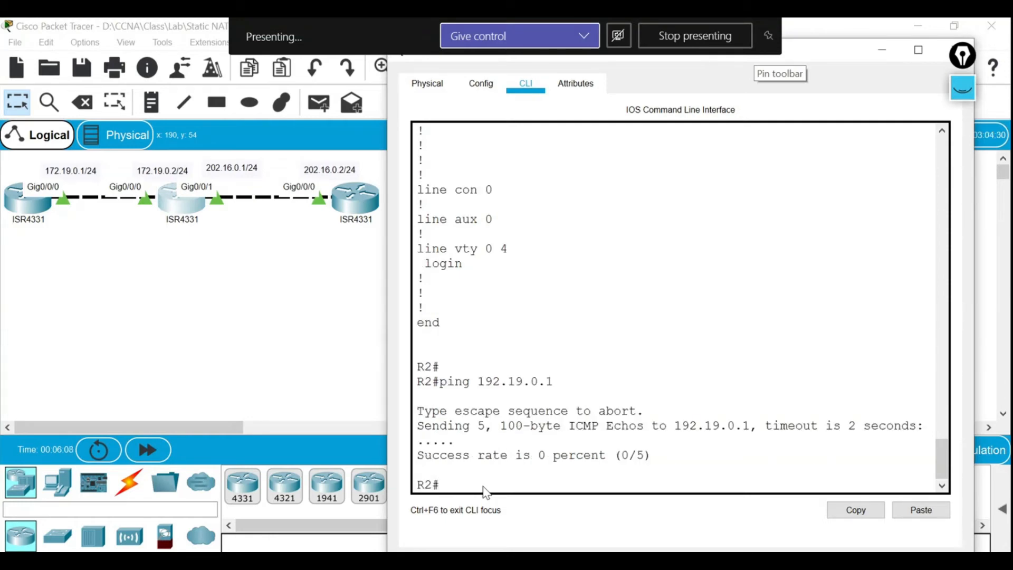
# Ping 172.19.0.1 and 202.16.0.2 from R2, both replying, then close R2's console.
pyautogui.press('Up')
pyautogui.press('Left')
pyautogui.press('Left')
pyautogui.press('Left')
pyautogui.press('Left')
pyautogui.press('Left')
pyautogui.press('Left')
pyautogui.press('Left')
pyautogui.press('Left')
pyautogui.press('BackSpace')
pyautogui.write('7')
pyautogui.press('Return')
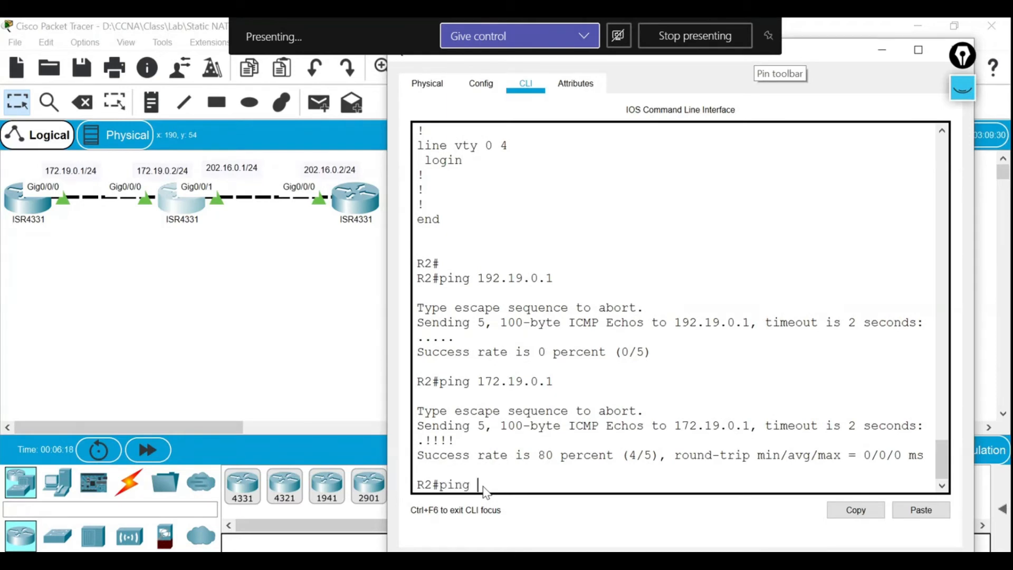
pyautogui.write('202.16.0.2')
pyautogui.press('Return')
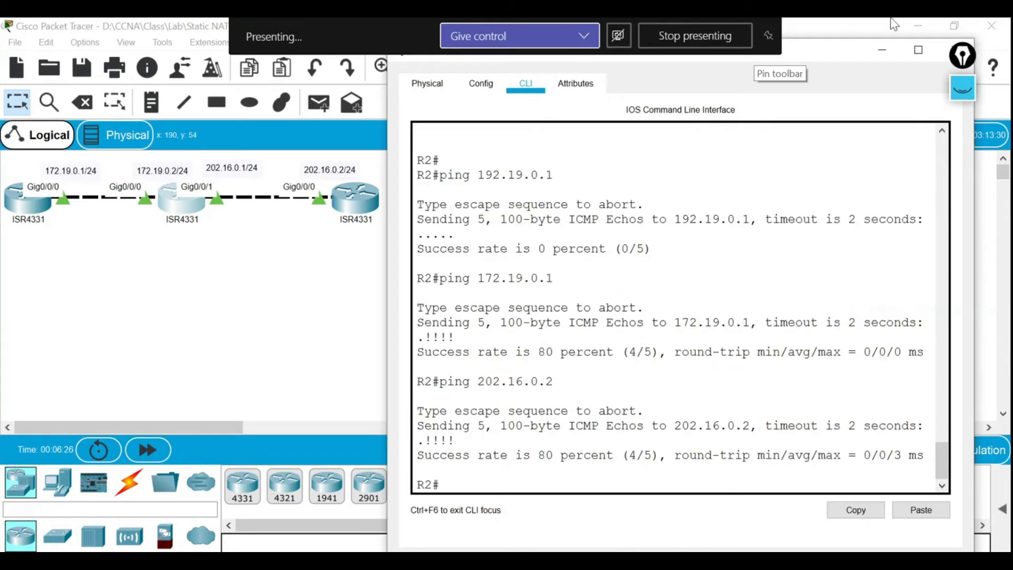
pyautogui.click(954, 50)
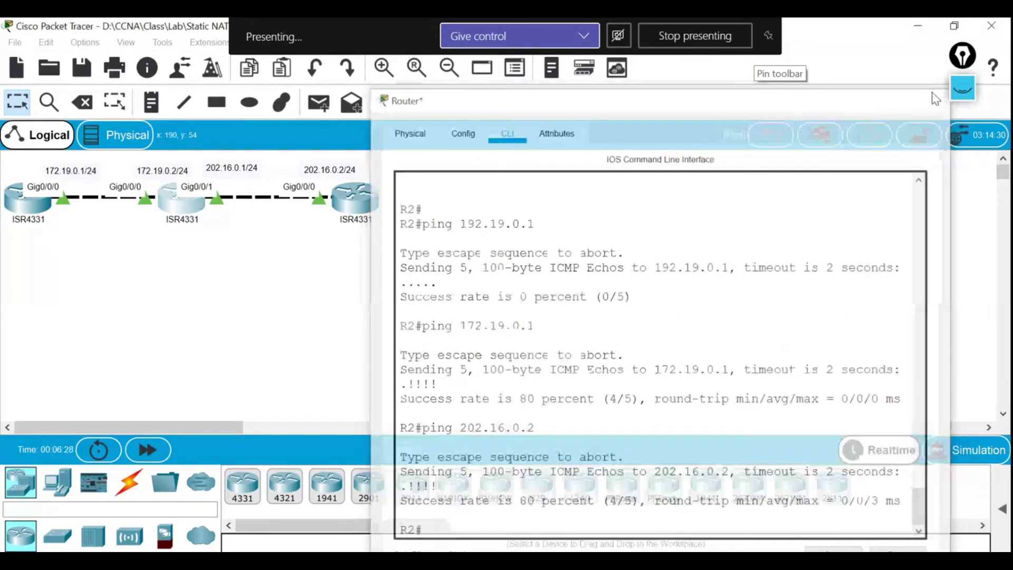
# Open R1's console and ping 202.16.0.2, which fails.
pyautogui.click(21, 206)
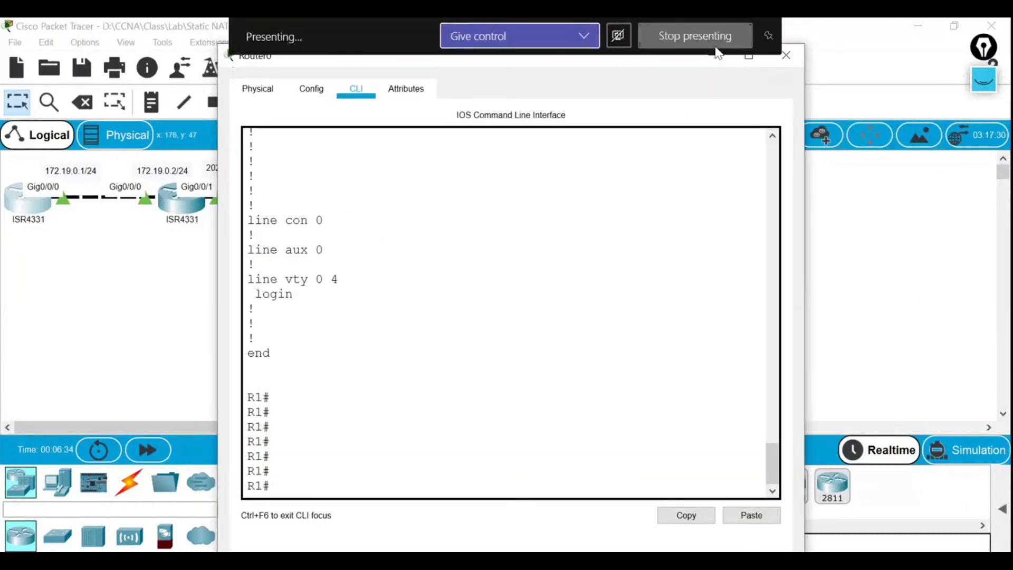
pyautogui.click(664, 39)
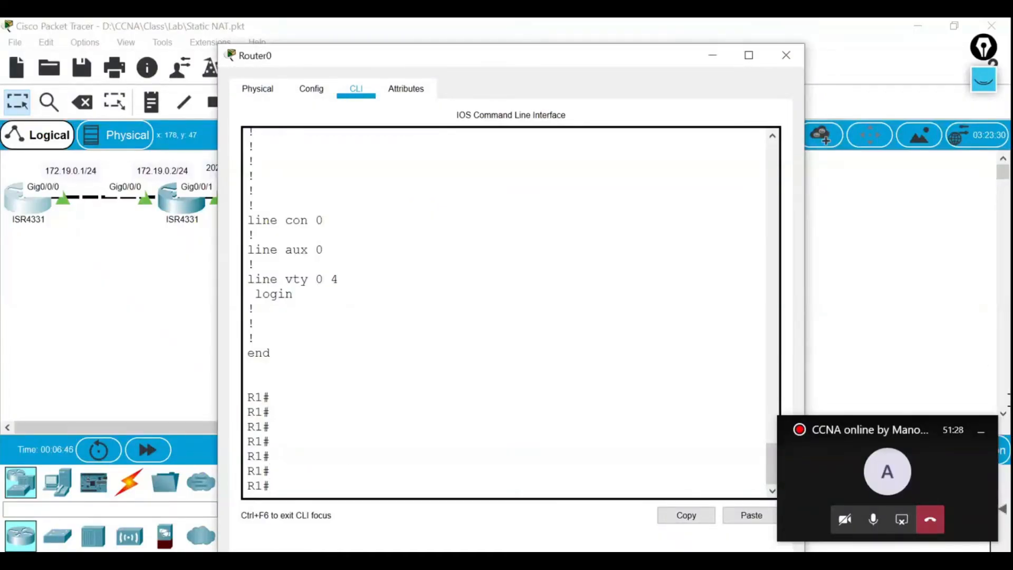
pyautogui.click(981, 431)
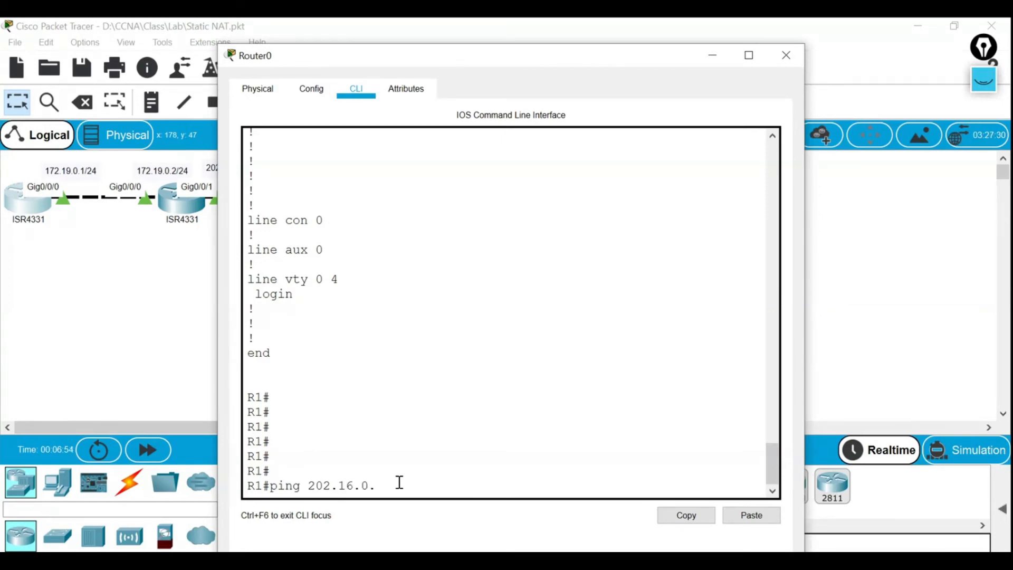
pyautogui.write('2')
pyautogui.press('Return')
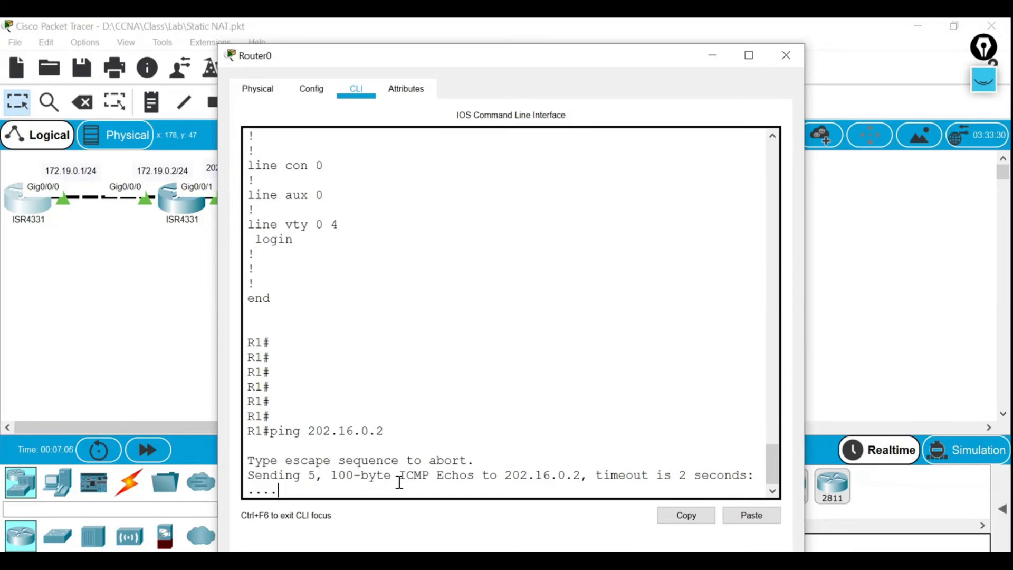
# Ping 202.16.0.1 from R1, which also fails, then close R1's window and minimize R2's.
pyautogui.press('Up')
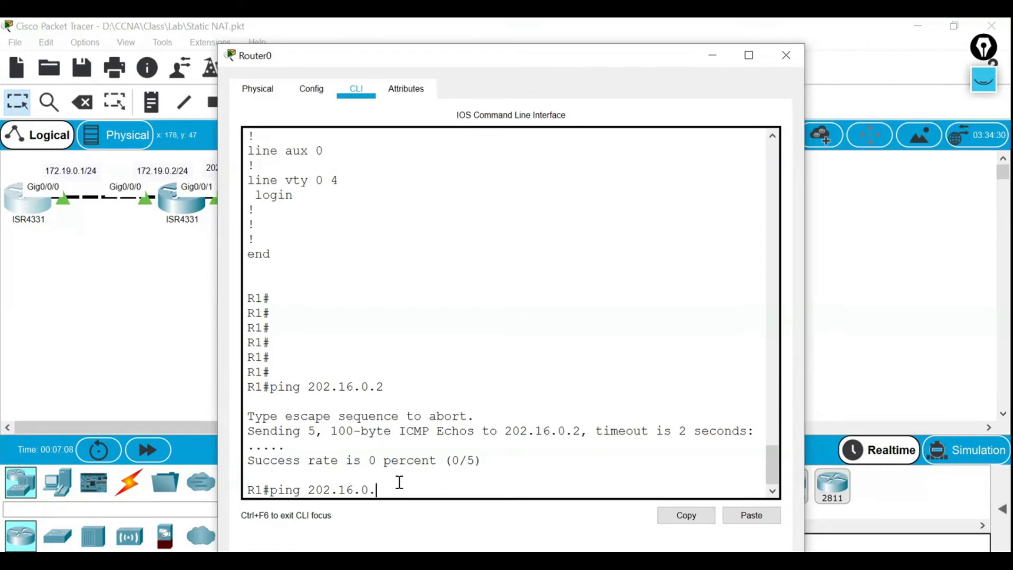
pyautogui.write('1')
pyautogui.press('Return')
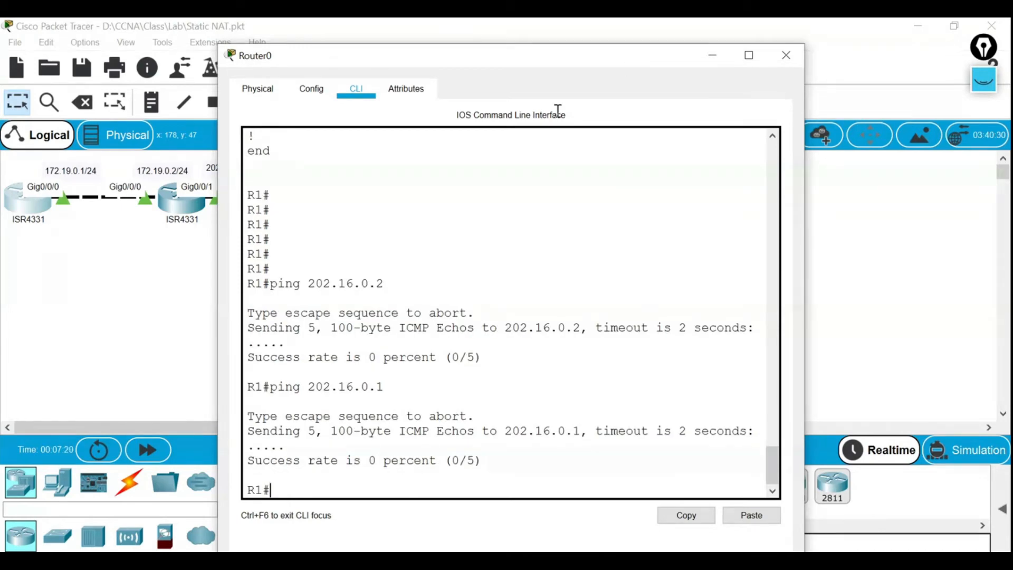
pyautogui.click(786, 55)
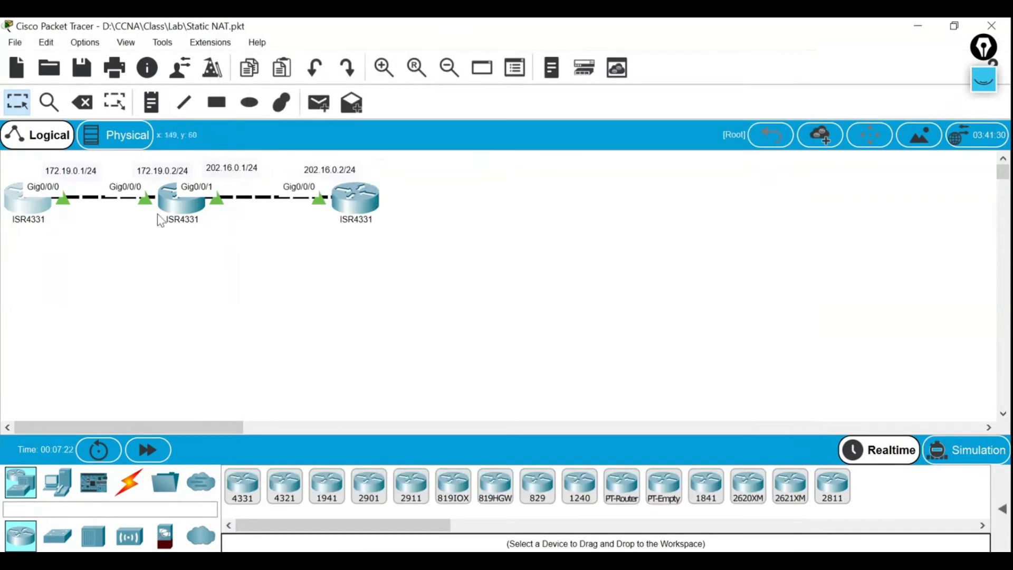
pyautogui.click(184, 203)
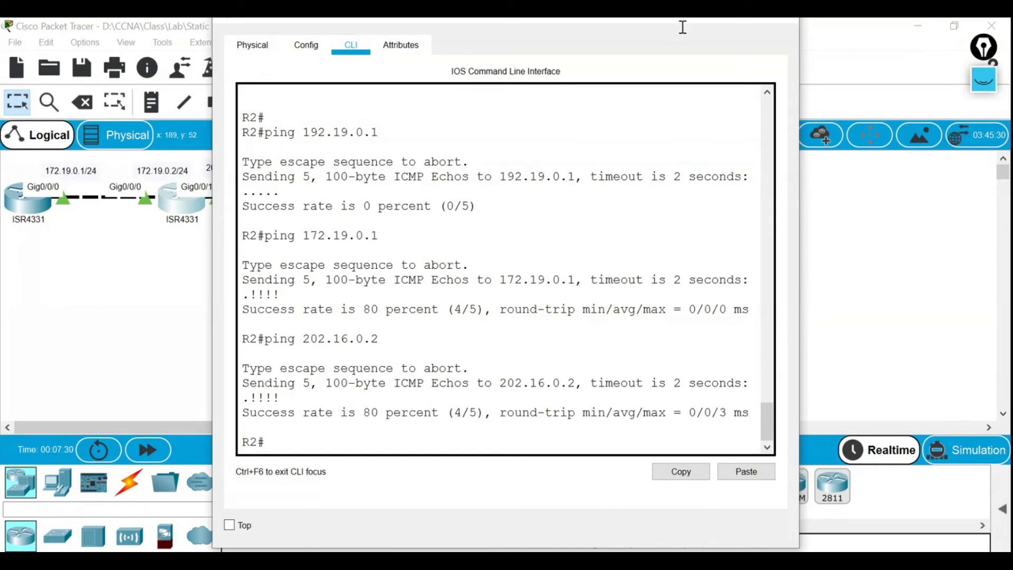
pyautogui.moveTo(650, 22); pyautogui.dragTo(661, 54)
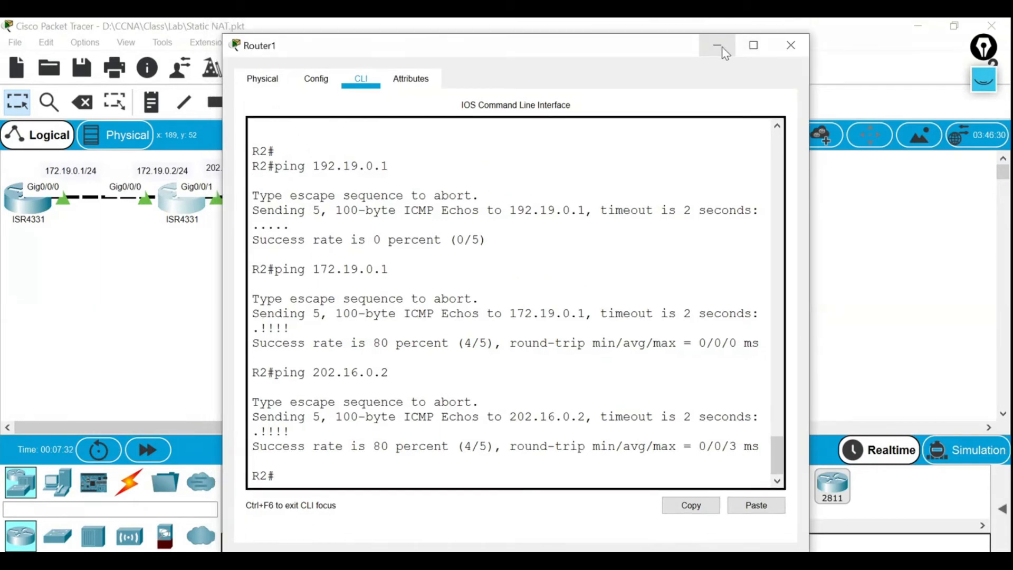
pyautogui.click(717, 47)
pyautogui.click(983, 80)
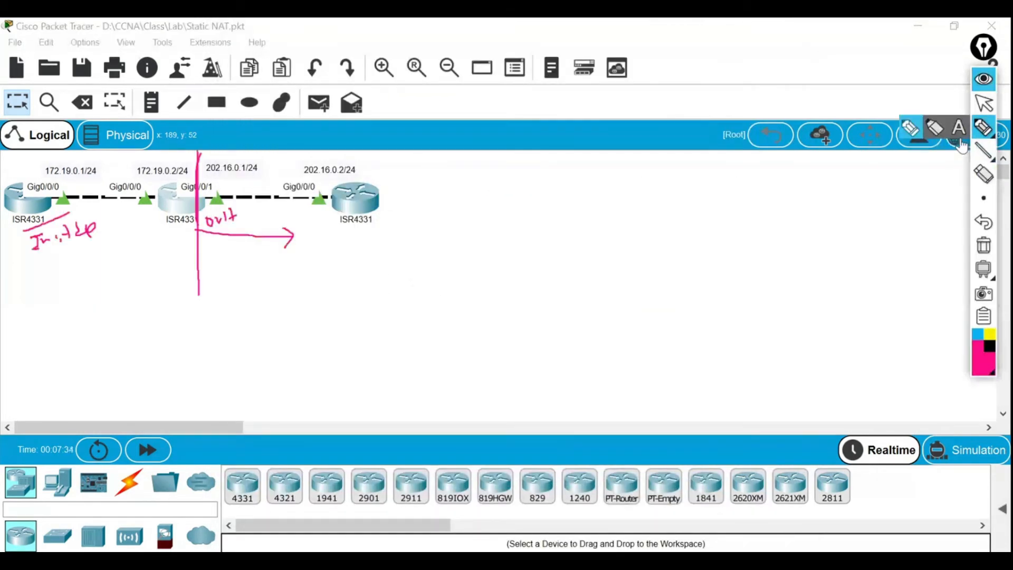
# Clear the old ink, then draw a circled 202.16.0.3, an arrow and brackets around the routers.
pyautogui.click(983, 245)
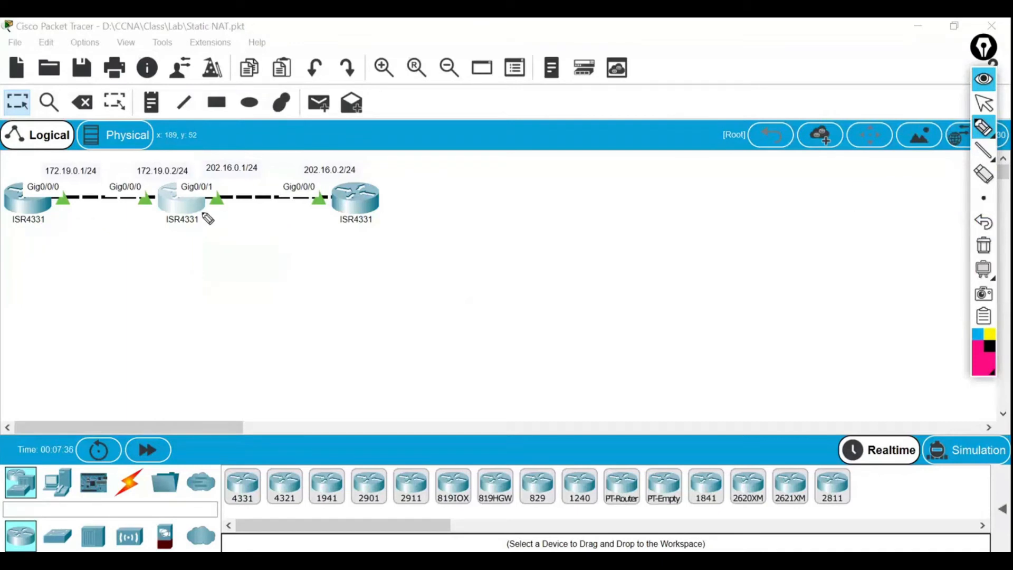
pyautogui.click(984, 127)
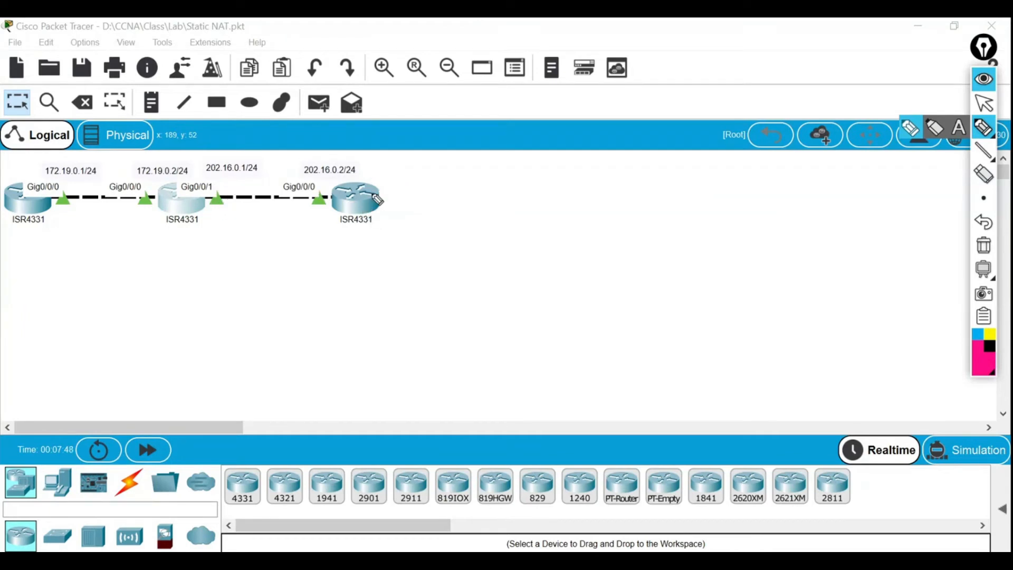
pyautogui.moveTo(464, 176)
pyautogui.mouseDown()
pyautogui.moveTo(497, 175)
pyautogui.moveTo(504, 187)
pyautogui.moveTo(569, 165)
pyautogui.moveTo(571, 182)
pyautogui.moveTo(565, 170)
pyautogui.moveTo(583, 185)
pyautogui.moveTo(515, 201)
pyautogui.moveTo(458, 185)
pyautogui.moveTo(506, 163)
pyautogui.moveTo(573, 164)
pyautogui.moveTo(593, 180)
pyautogui.moveTo(569, 190)
pyautogui.mouseUp()
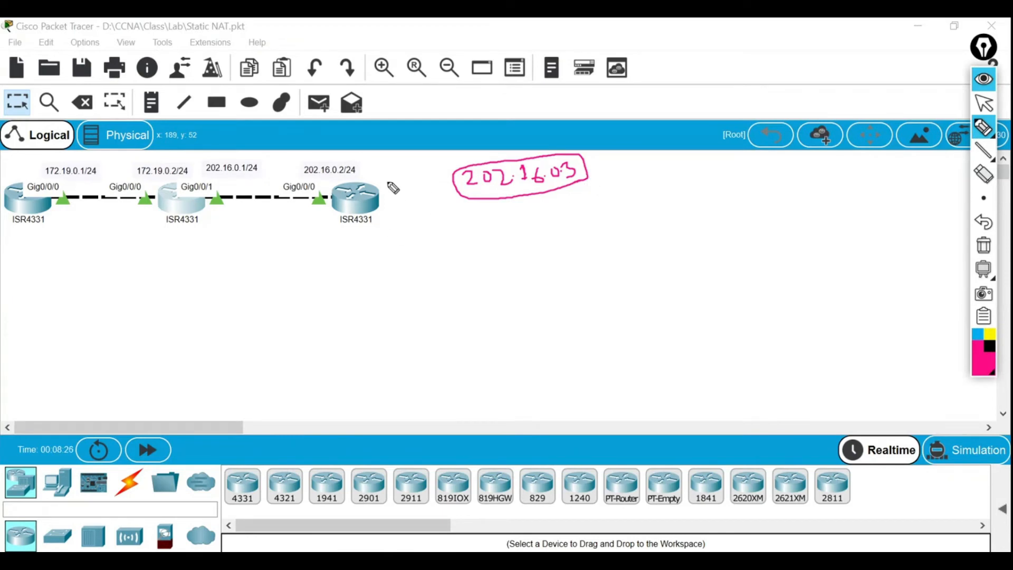
pyautogui.moveTo(381, 169)
pyautogui.mouseDown()
pyautogui.moveTo(399, 224)
pyautogui.moveTo(367, 236)
pyautogui.mouseUp()
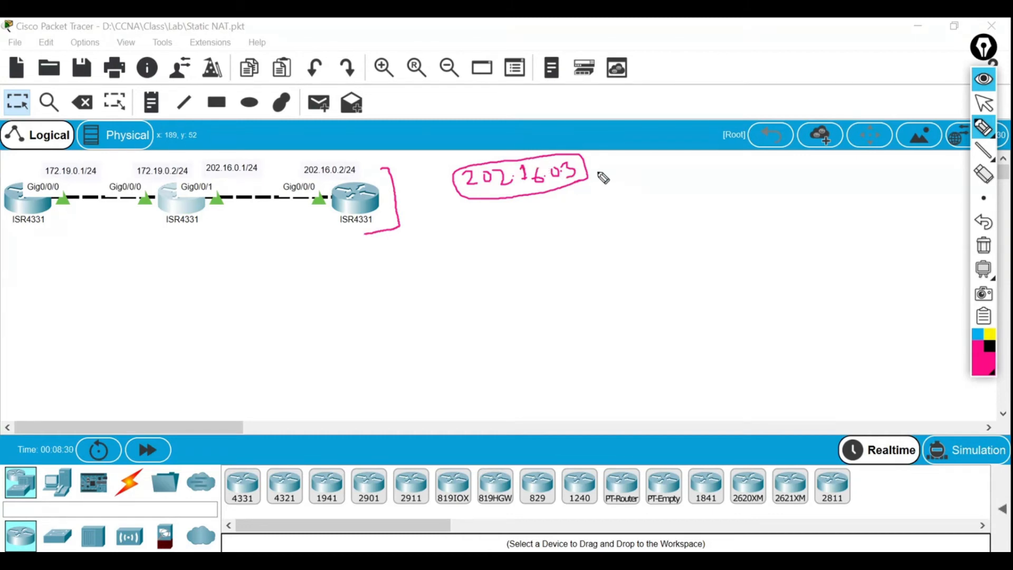
pyautogui.moveTo(593, 168)
pyautogui.mouseDown()
pyautogui.moveTo(638, 161)
pyautogui.moveTo(637, 177)
pyautogui.mouseUp()
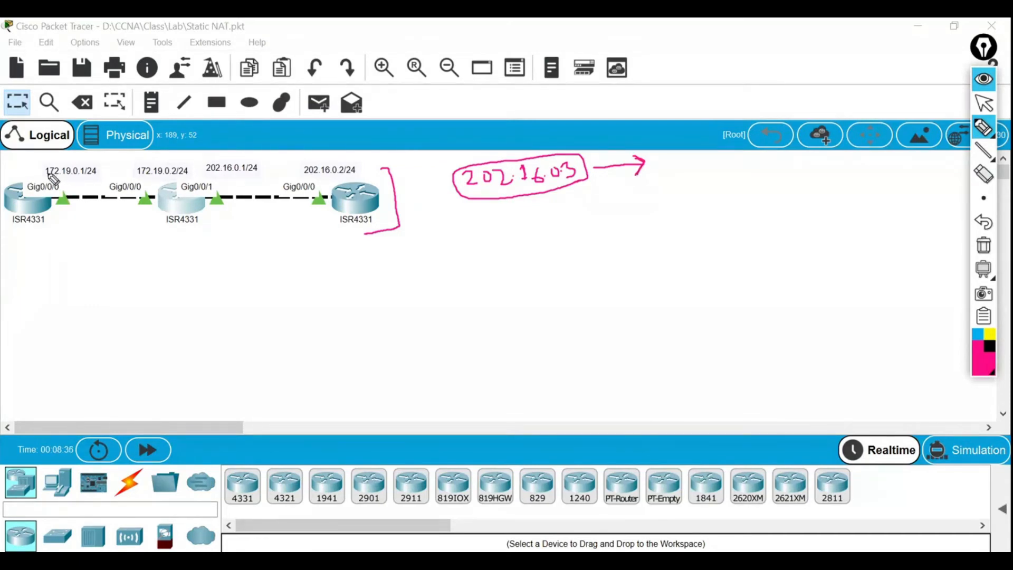
pyautogui.moveTo(42, 157); pyautogui.dragTo(34, 174)
# Erase all the pink annotations, hide the annotation toolbar, and select router R3.
pyautogui.click(976, 245)
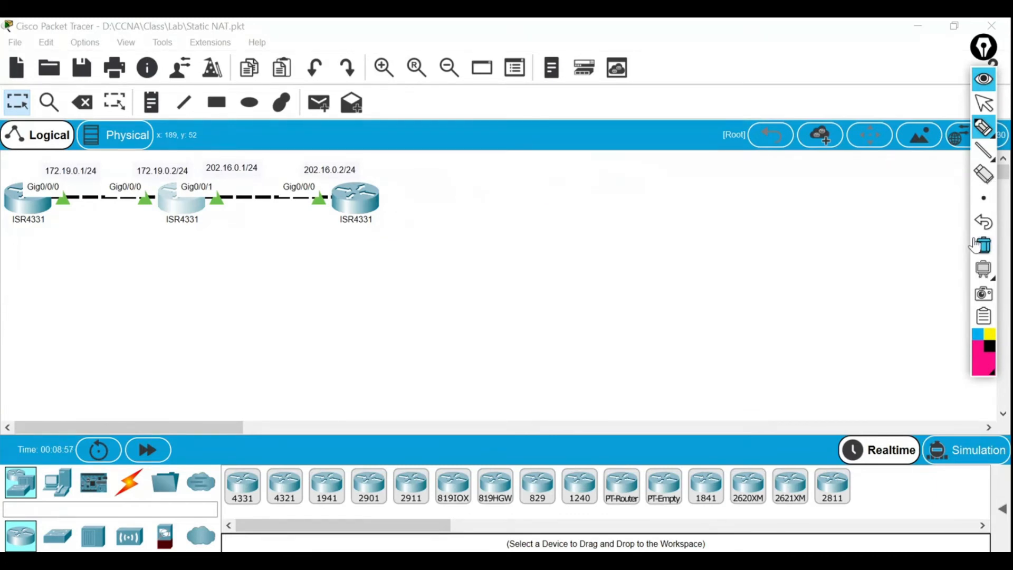
pyautogui.click(985, 103)
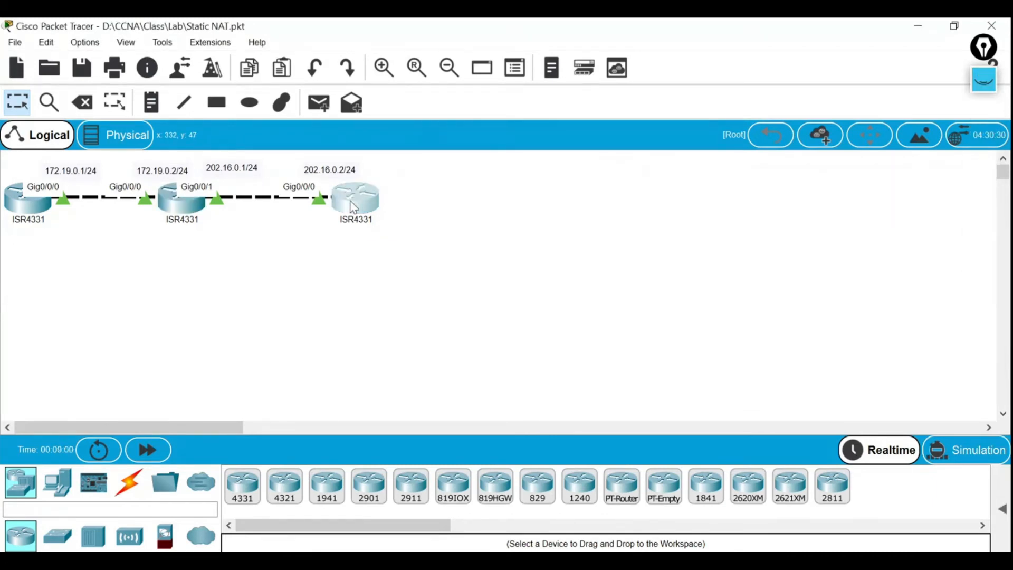
pyautogui.click(354, 207)
# From R3, ping 202.16.0.3, which fails at 0/5, then ping 172.19.0.1.
pyautogui.press('Return')
pyautogui.press('Return')
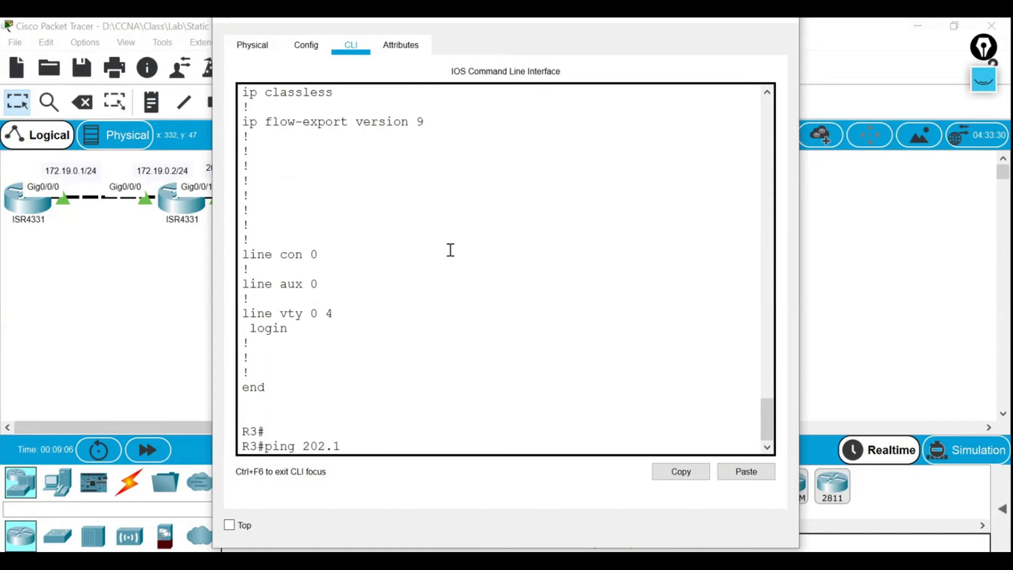
pyautogui.write('ping 202.16.0.3')
pyautogui.press('Return')
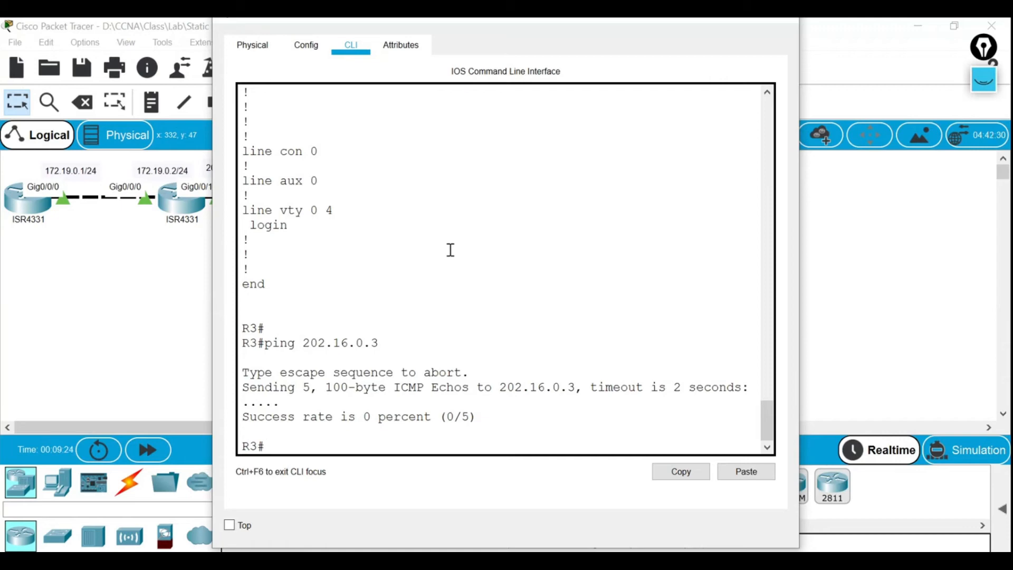
pyautogui.write('ng 172.19.0.')
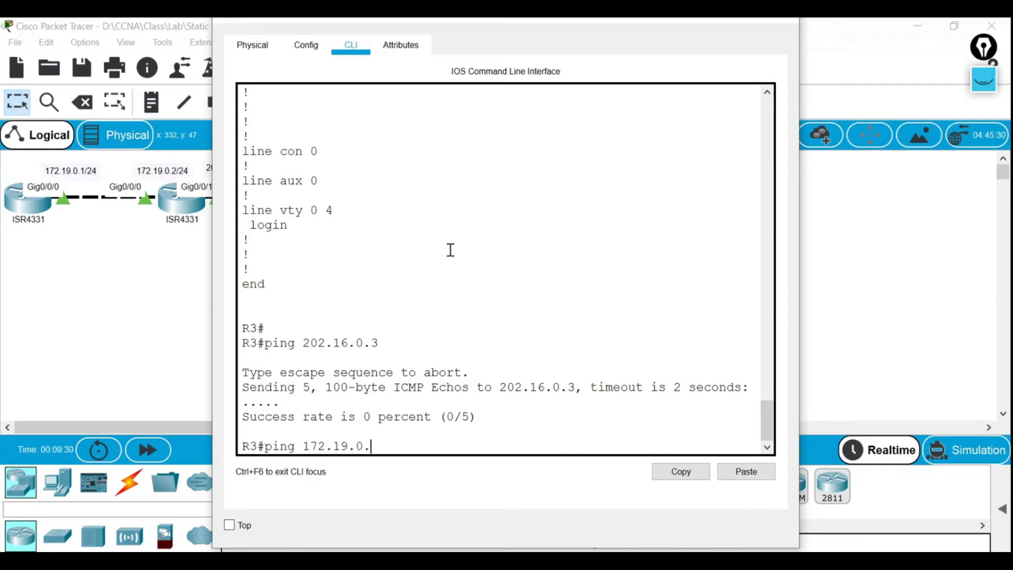
pyautogui.write('1')
pyautogui.press('Return')
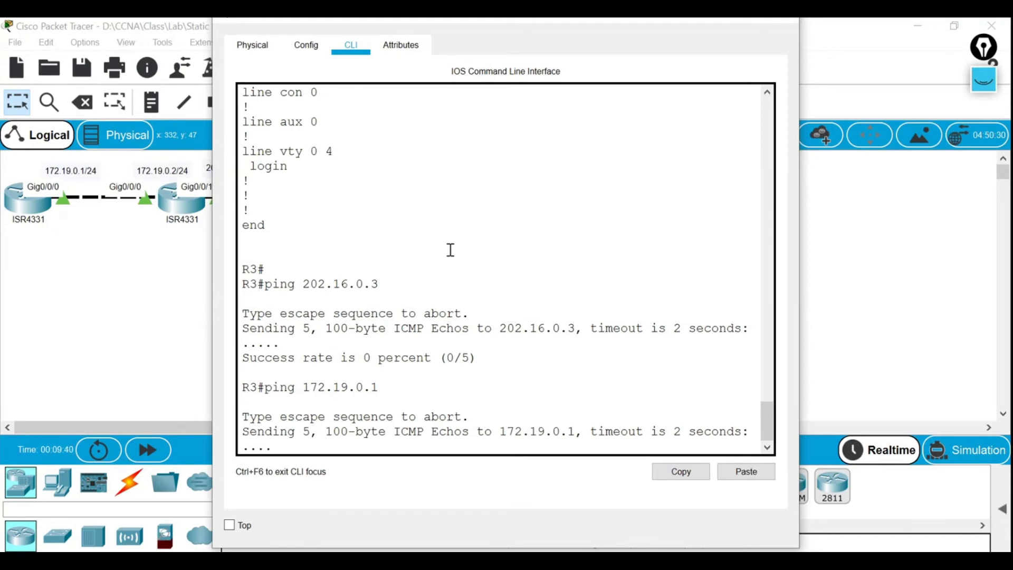
# Hand-write the 10 and 172.16 private address ranges over the ping output with the marker.
pyautogui.click(991, 85)
pyautogui.click(984, 127)
pyautogui.moveTo(621, 124)
pyautogui.mouseDown()
pyautogui.moveTo(623, 142)
pyautogui.moveTo(639, 128)
pyautogui.mouseUp()
pyautogui.click(663, 128)
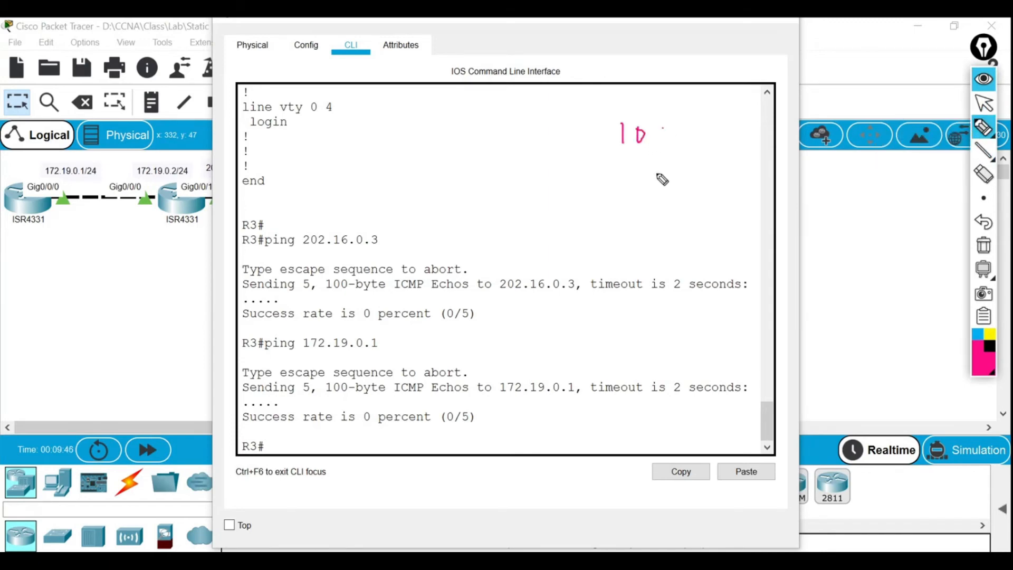
pyautogui.moveTo(624, 167)
pyautogui.mouseDown()
pyautogui.moveTo(624, 184)
pyautogui.moveTo(705, 184)
pyautogui.mouseUp()
pyautogui.click(676, 172)
pyautogui.moveTo(627, 208)
pyautogui.mouseDown()
pyautogui.moveTo(628, 219)
pyautogui.moveTo(645, 207)
pyautogui.mouseUp()
# Write the 172.31 and last private ranges, then bracket the 172.16–172.31 ranges together.
pyautogui.moveTo(644, 208)
pyautogui.mouseDown()
pyautogui.moveTo(638, 227)
pyautogui.moveTo(705, 216)
pyautogui.mouseUp()
pyautogui.click(664, 217)
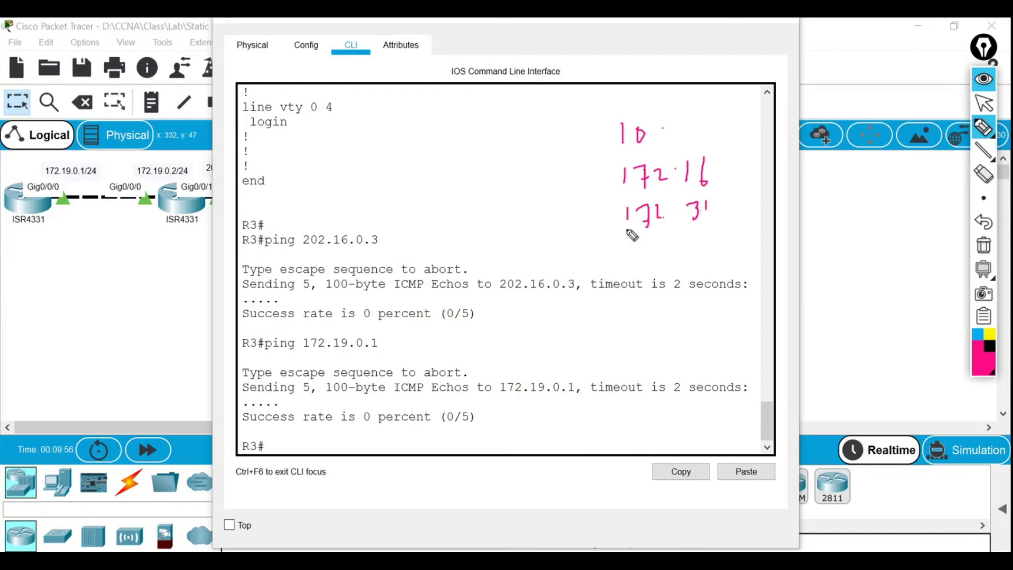
pyautogui.moveTo(638, 244)
pyautogui.mouseDown()
pyautogui.moveTo(638, 264)
pyautogui.moveTo(661, 248)
pyautogui.moveTo(657, 264)
pyautogui.moveTo(726, 248)
pyautogui.mouseUp()
pyautogui.click(698, 252)
pyautogui.click(743, 238)
pyautogui.moveTo(758, 229)
pyautogui.mouseDown()
pyautogui.moveTo(760, 243)
pyautogui.moveTo(802, 240)
pyautogui.mouseUp()
pyautogui.click(772, 230)
pyautogui.moveTo(805, 228); pyautogui.dragTo(796, 242)
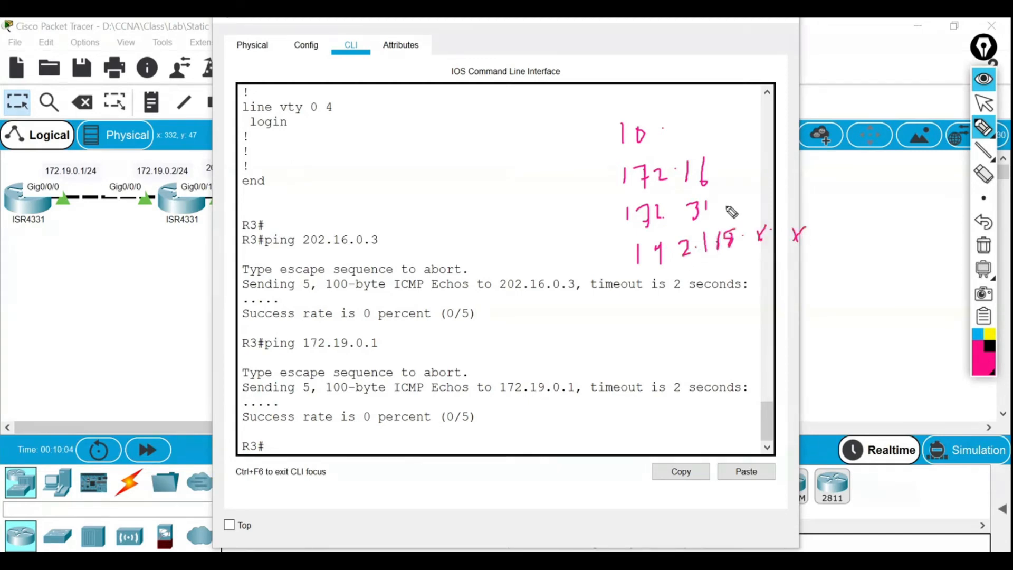
pyautogui.moveTo(602, 159); pyautogui.dragTo(612, 228)
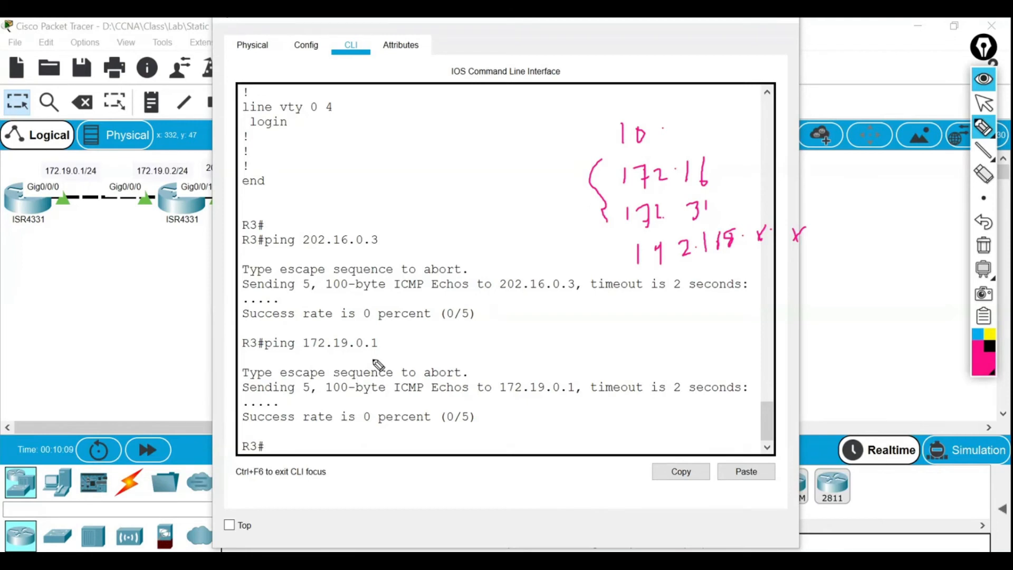
# Clear all on-screen annotations and close R3's command line window.
pyautogui.click(661, 35)
pyautogui.click(984, 245)
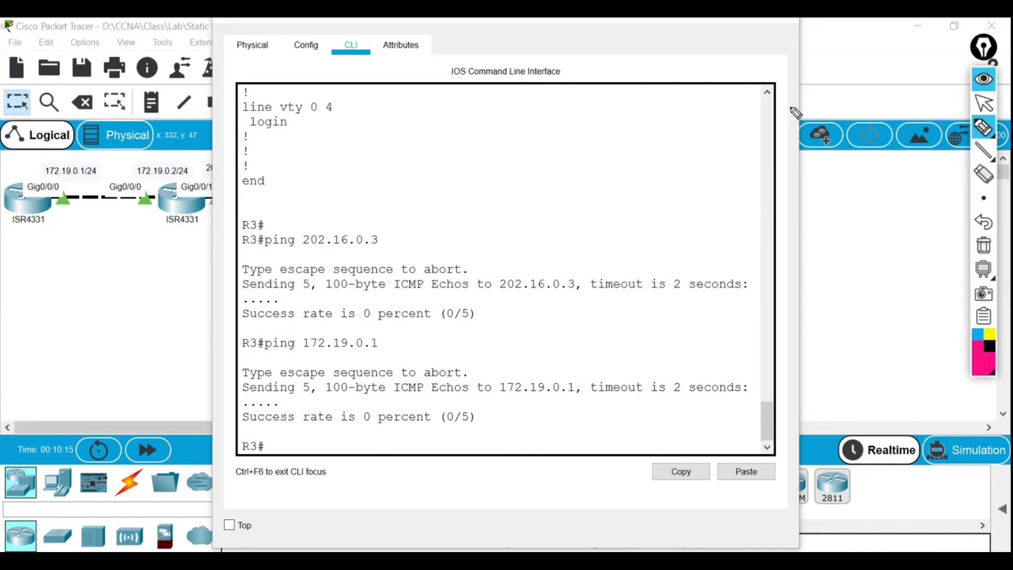
pyautogui.click(984, 104)
pyautogui.click(793, 25)
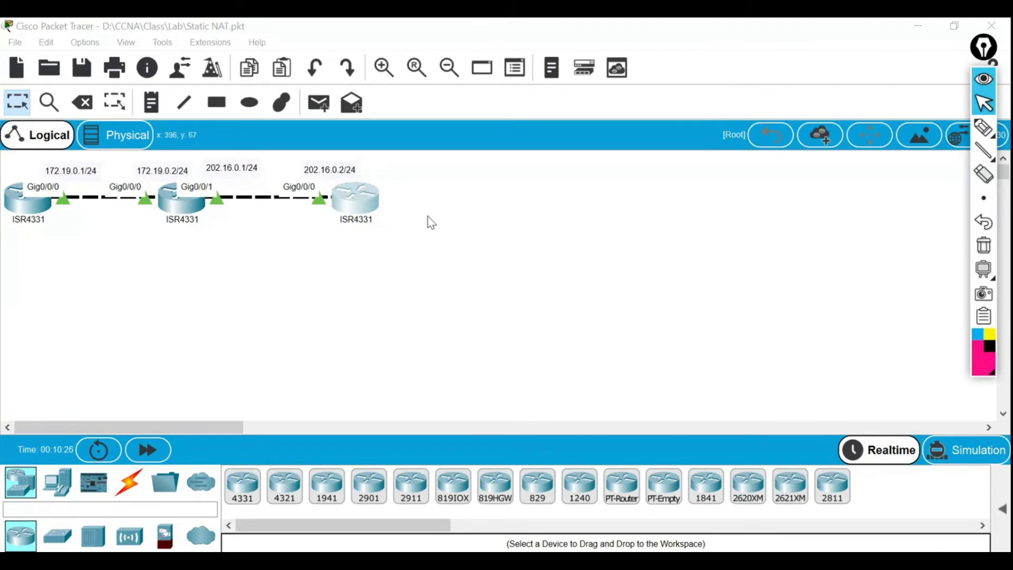
# Open R2's CLI, enter global configuration with conf t, and move the window right.
pyautogui.click(178, 209)
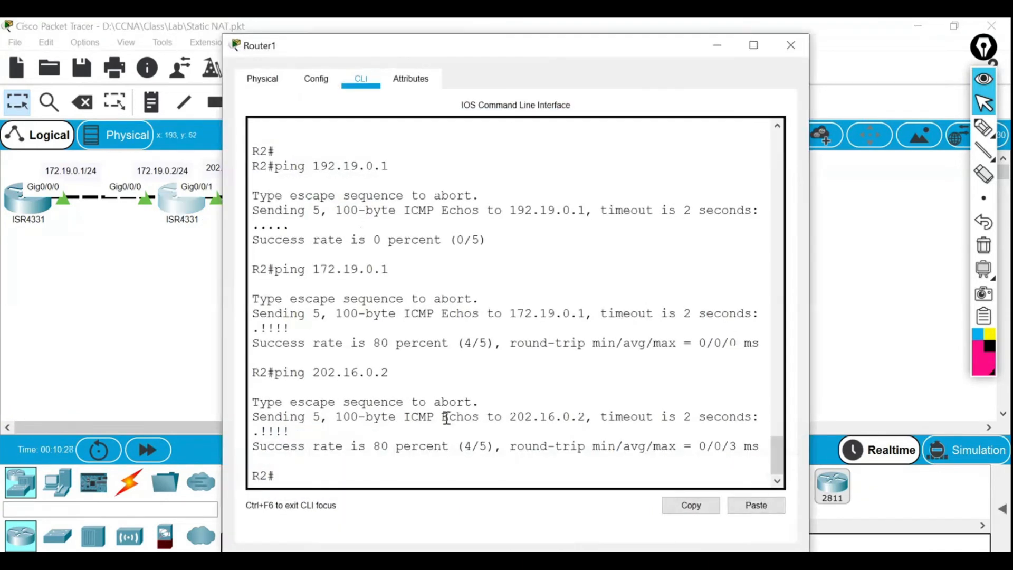
pyautogui.click(353, 477)
pyautogui.write('conf t')
pyautogui.press('Return')
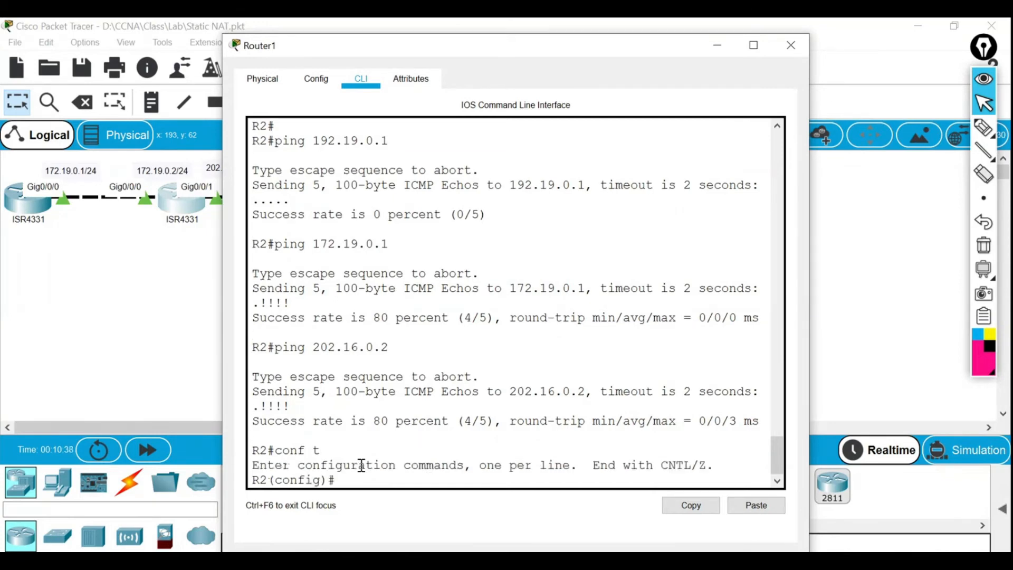
pyautogui.moveTo(501, 57); pyautogui.dragTo(568, 51)
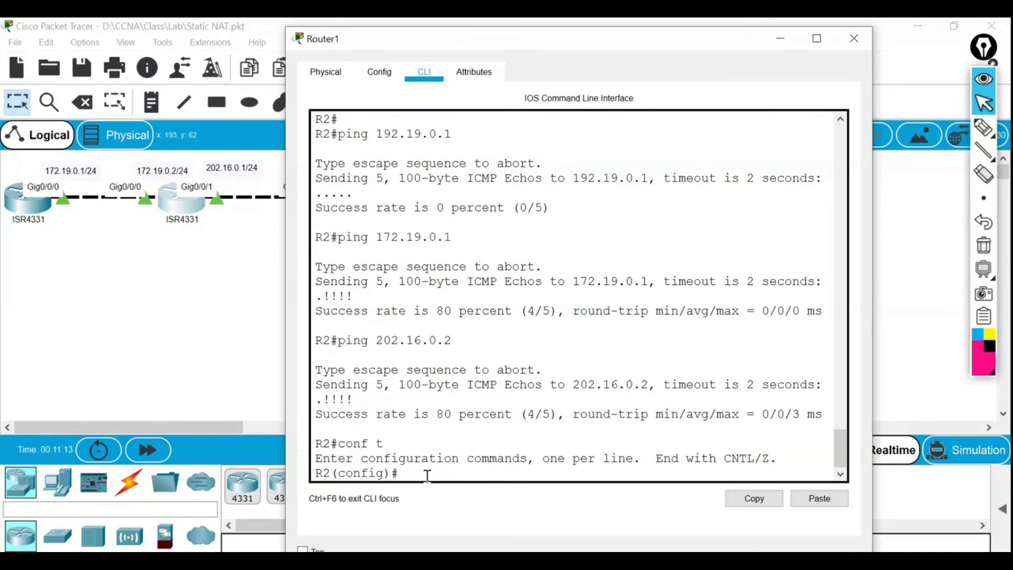
# Set Gig0/0/0 on R2 as the NAT inside interface.
pyautogui.write('int gi0/0/0')
pyautogui.press('Return')
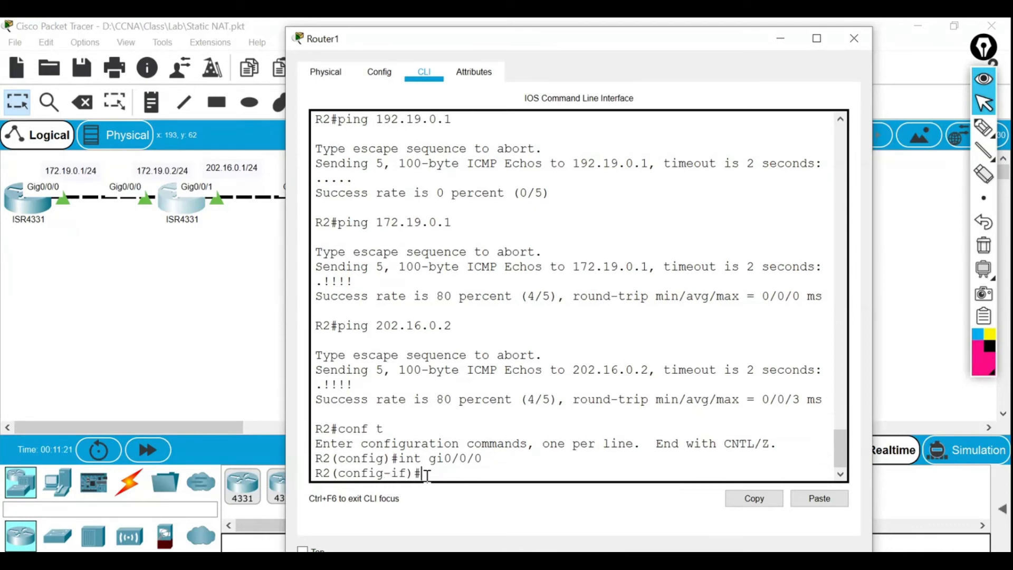
pyautogui.write('ip nat ins')
pyautogui.press('Tab')
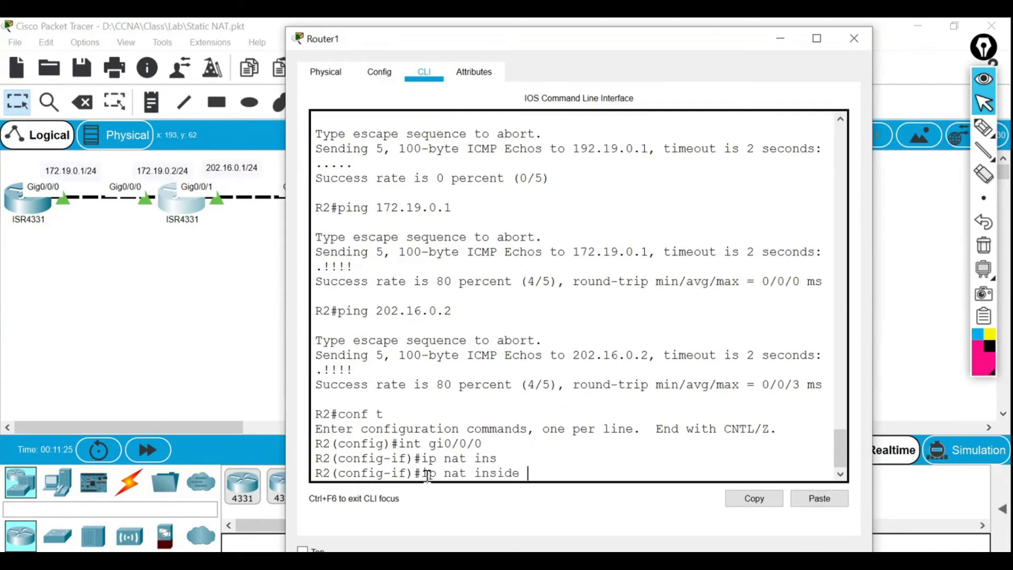
pyautogui.press('Return')
pyautogui.write('exi')
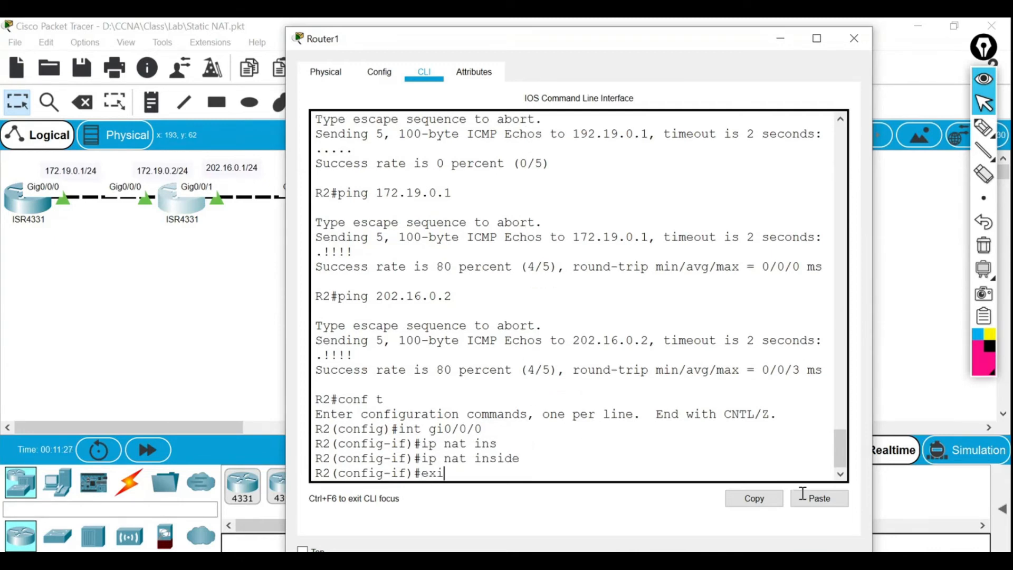
pyautogui.write('t')
pyautogui.press('Return')
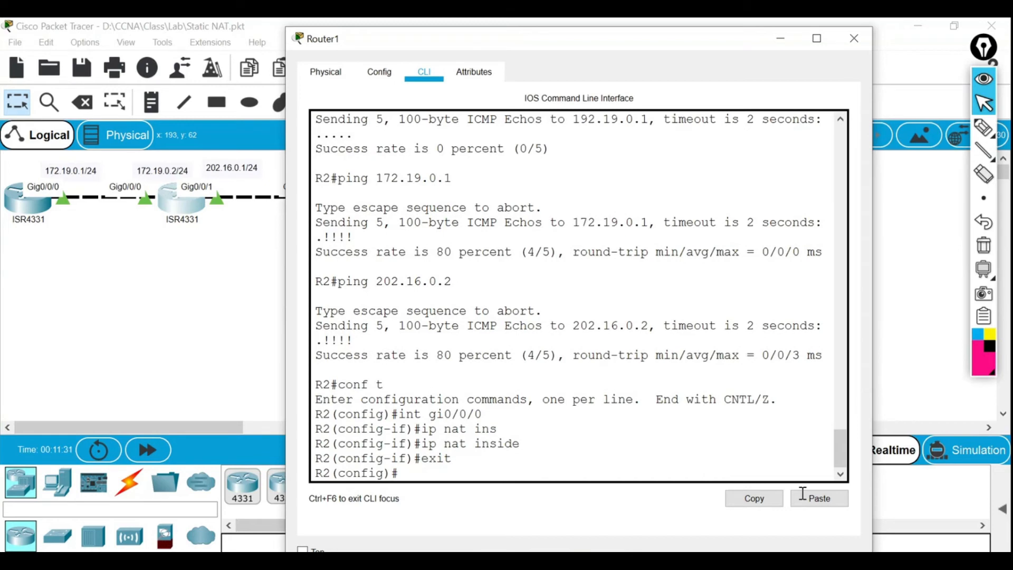
# Set Gig0/0/1 as the NAT outside interface and return to privileged exec with end.
pyautogui.write('int gi0/0/1')
pyautogui.press('Return')
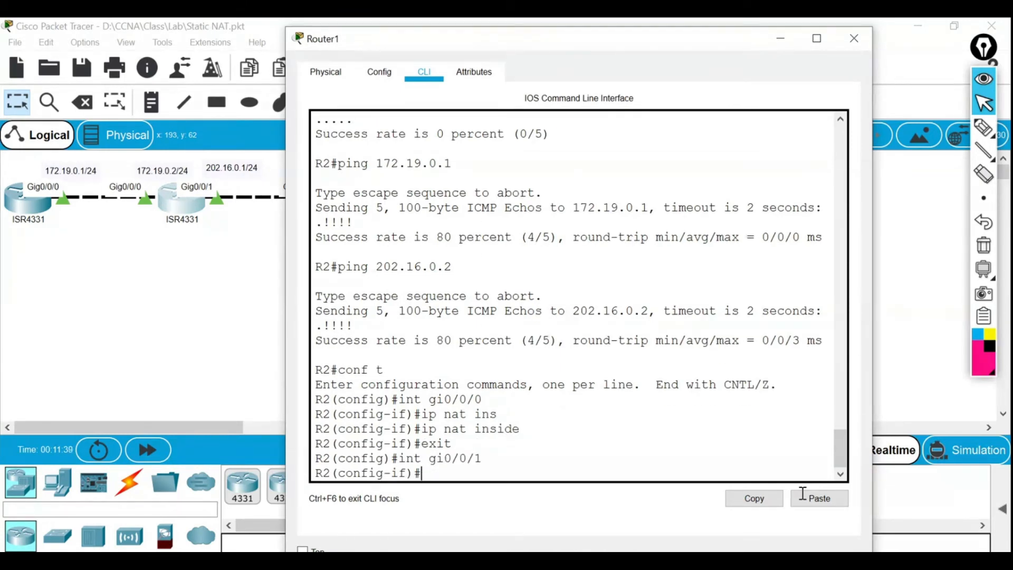
pyautogui.write('ip nat')
pyautogui.press('Tab')
pyautogui.write('out')
pyautogui.press('Tab')
pyautogui.press('Return')
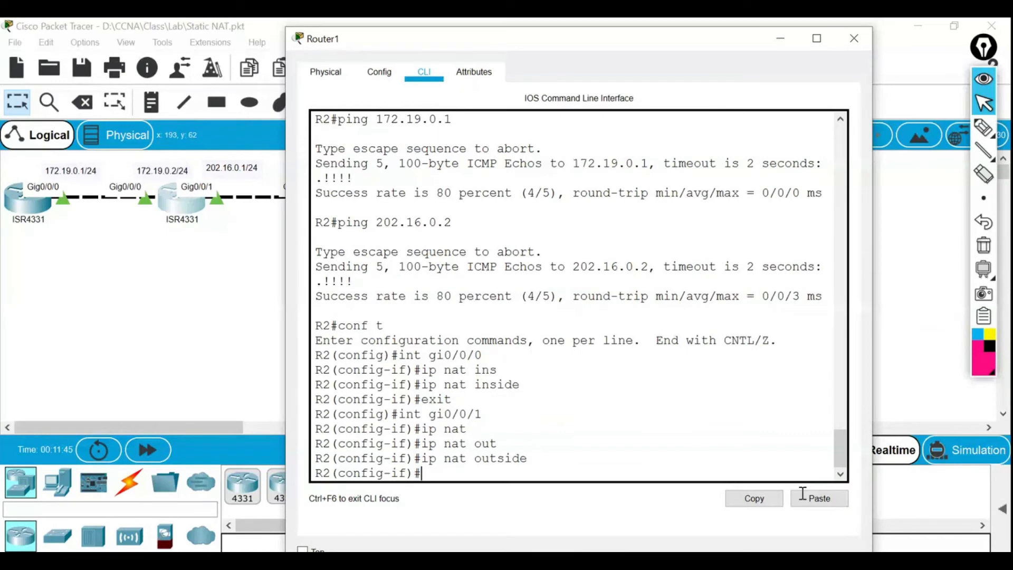
pyautogui.write('end')
pyautogui.press('Return')
# Display R2's NAT translations table with show ip nat translations.
pyautogui.write('show ip nat tr')
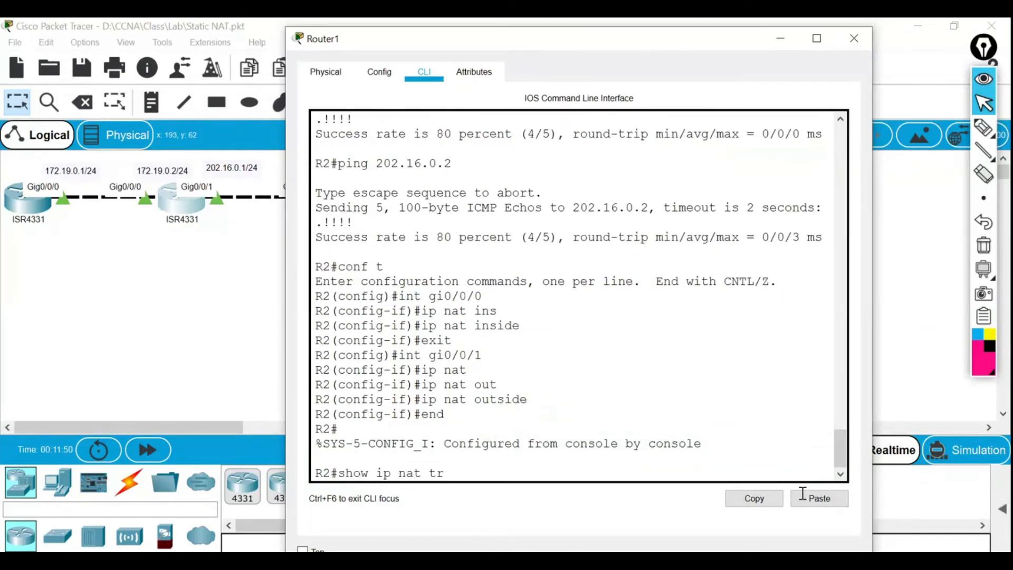
pyautogui.press('Tab')
pyautogui.press('Return')
pyautogui.press('Return')
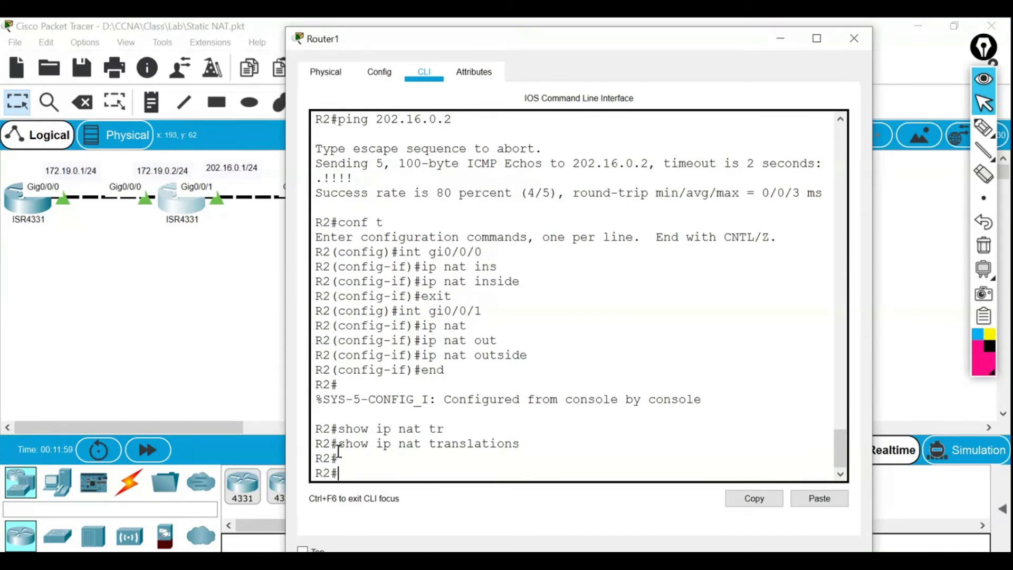
# Highlight the show ip nat translations output, which lists no entries.
pyautogui.moveTo(339, 449); pyautogui.dragTo(507, 453)
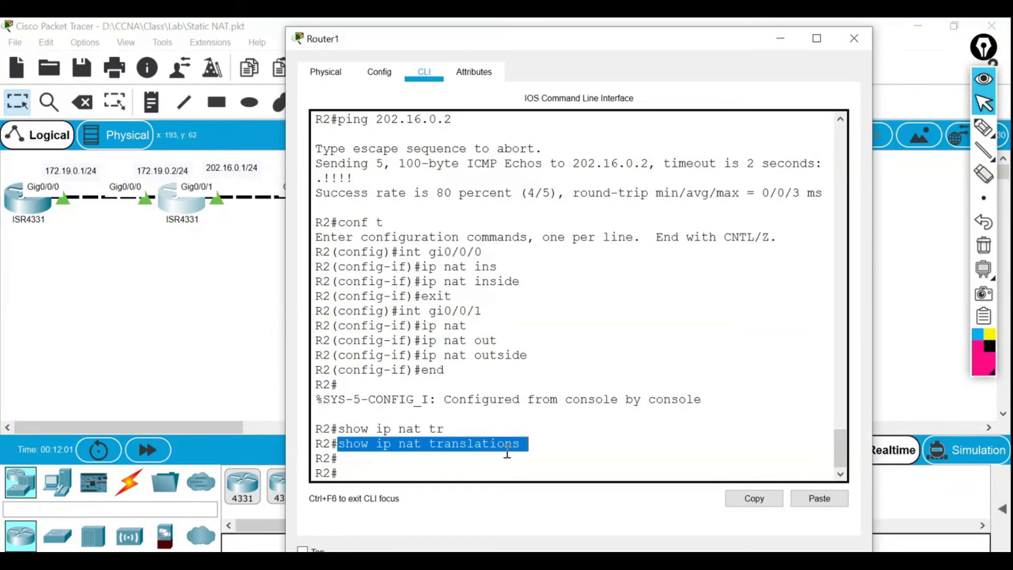
pyautogui.click(507, 453)
pyautogui.moveTo(338, 450); pyautogui.dragTo(507, 450)
pyautogui.click(507, 449)
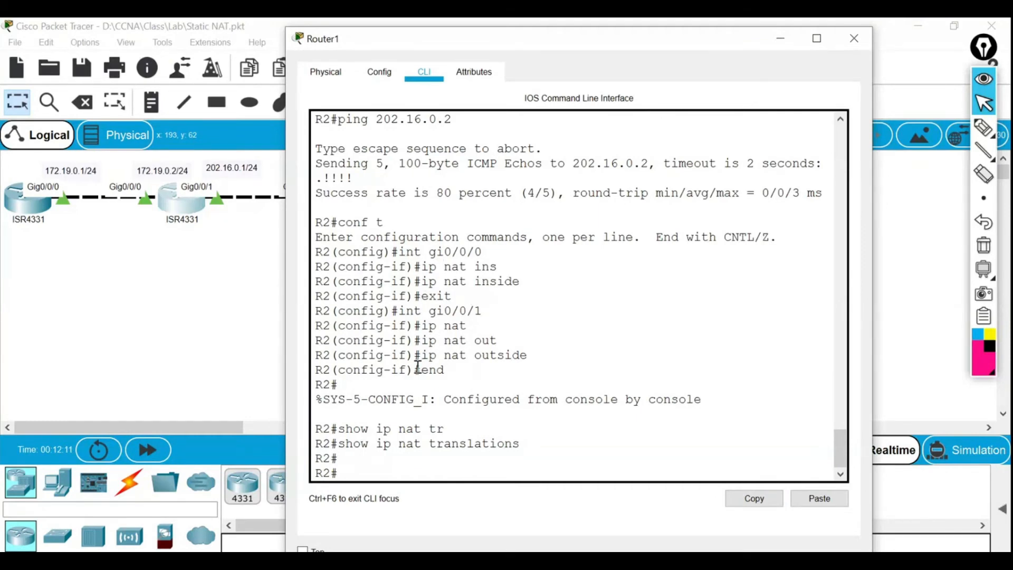
# Page through show run confirming ip nat inside on Gig0/0/0 and ip nat outside on Gig0/0/1.
pyautogui.write('show run')
pyautogui.press('Return')
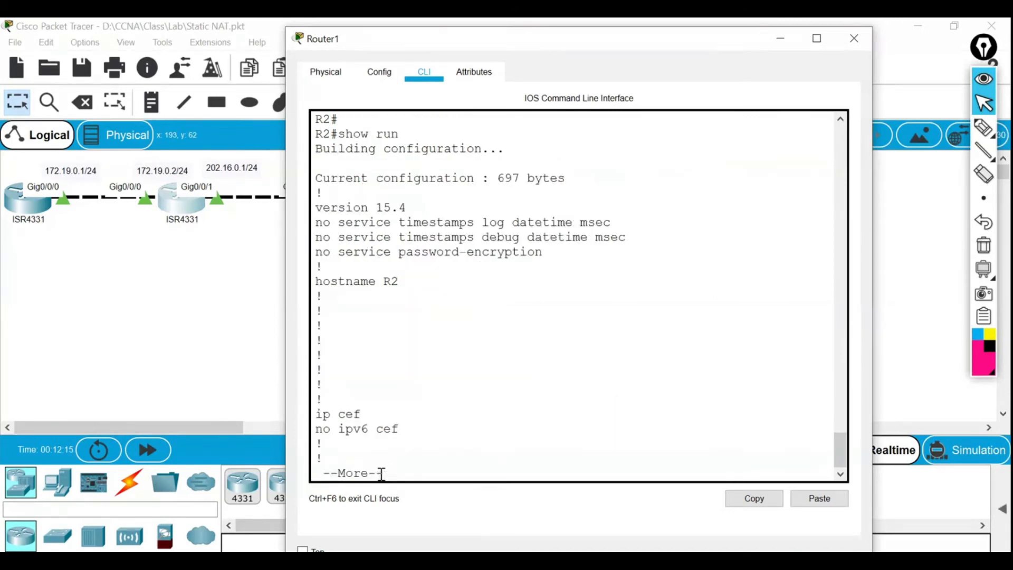
pyautogui.press('space')
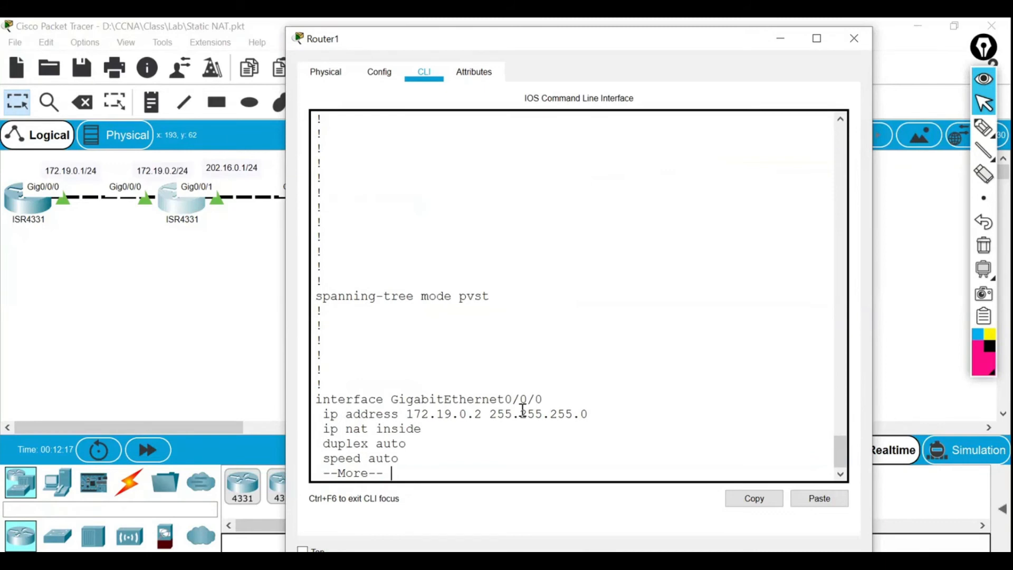
pyautogui.moveTo(317, 400); pyautogui.dragTo(548, 403)
pyautogui.moveTo(324, 429); pyautogui.dragTo(424, 429)
pyautogui.click(424, 430)
pyautogui.press('space')
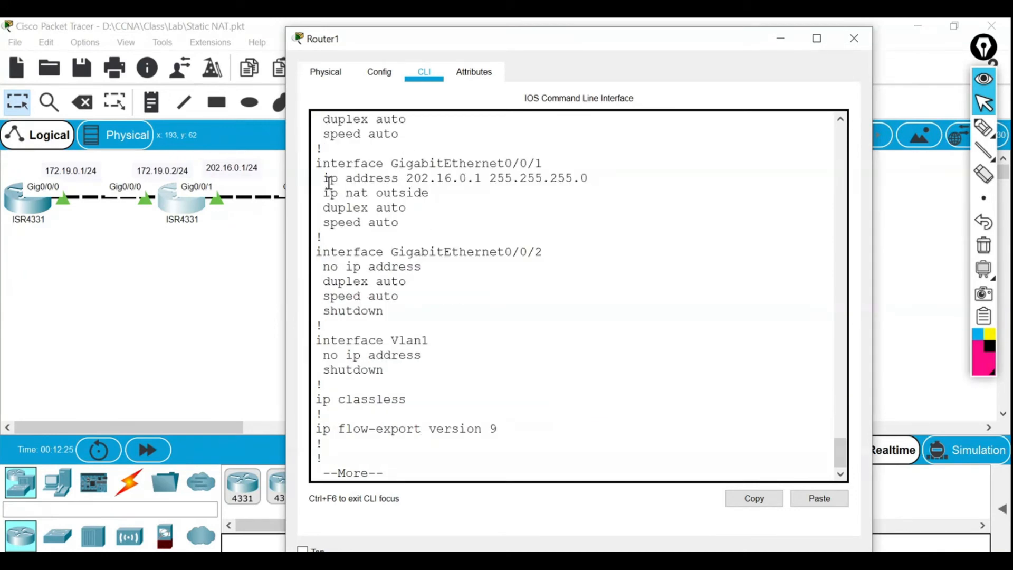
pyautogui.moveTo(316, 163); pyautogui.dragTo(570, 168)
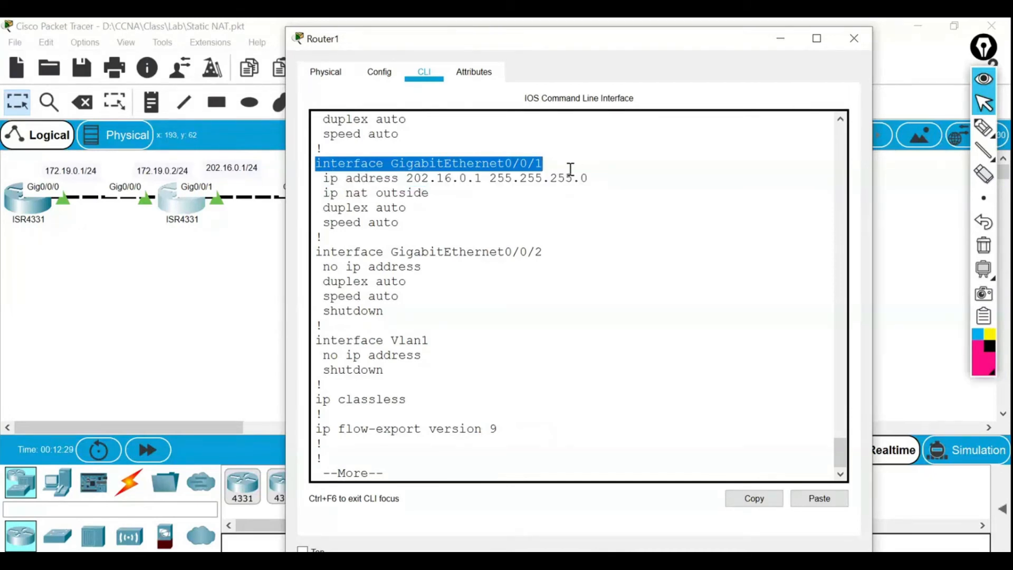
pyautogui.click(513, 187)
pyautogui.moveTo(317, 193); pyautogui.dragTo(438, 197)
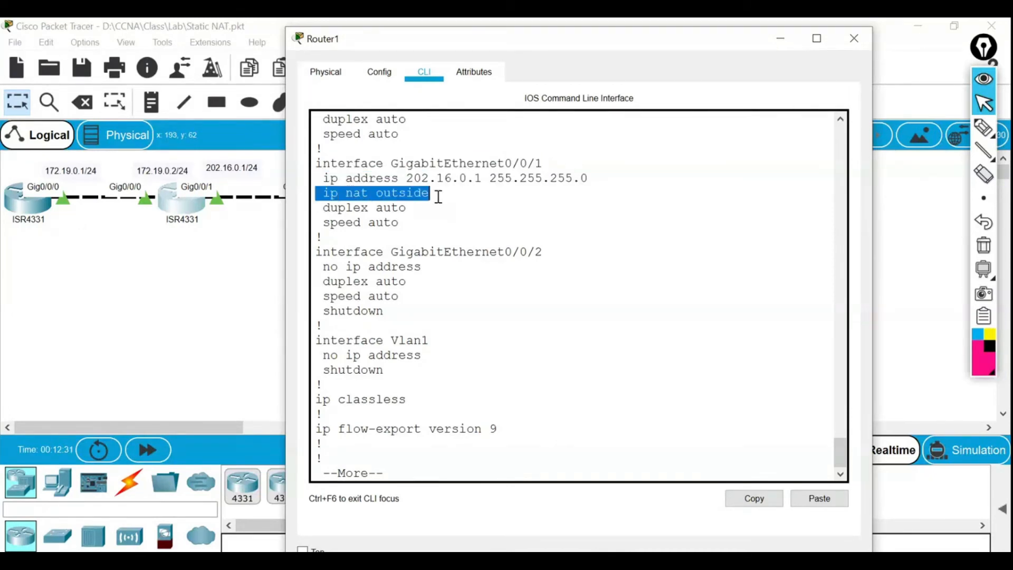
pyautogui.hotkey('ctrl', 'c')
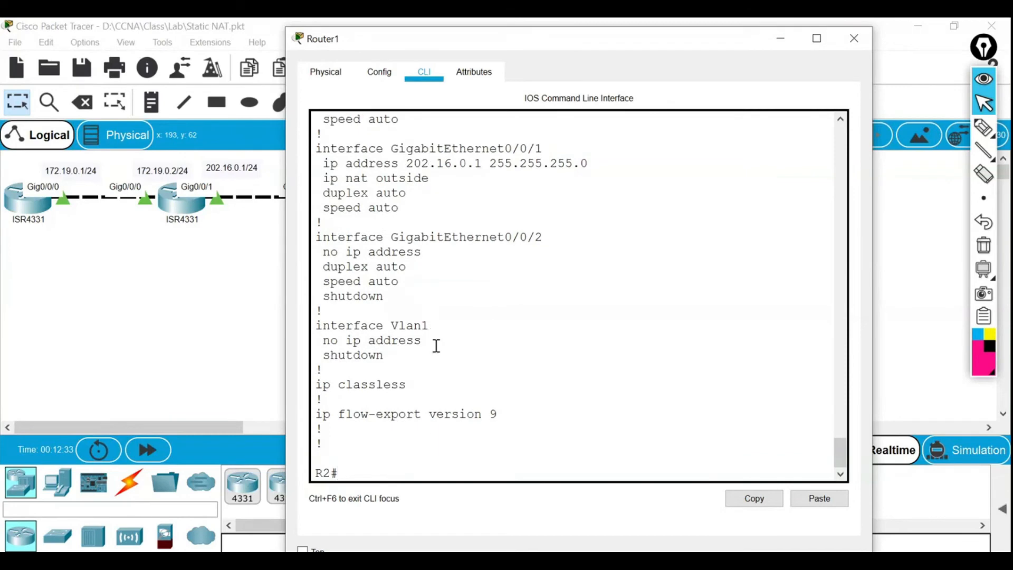
# Enter config mode, check the ip nat help options, and complete the inside keyword.
pyautogui.write('conf t')
pyautogui.press('Return')
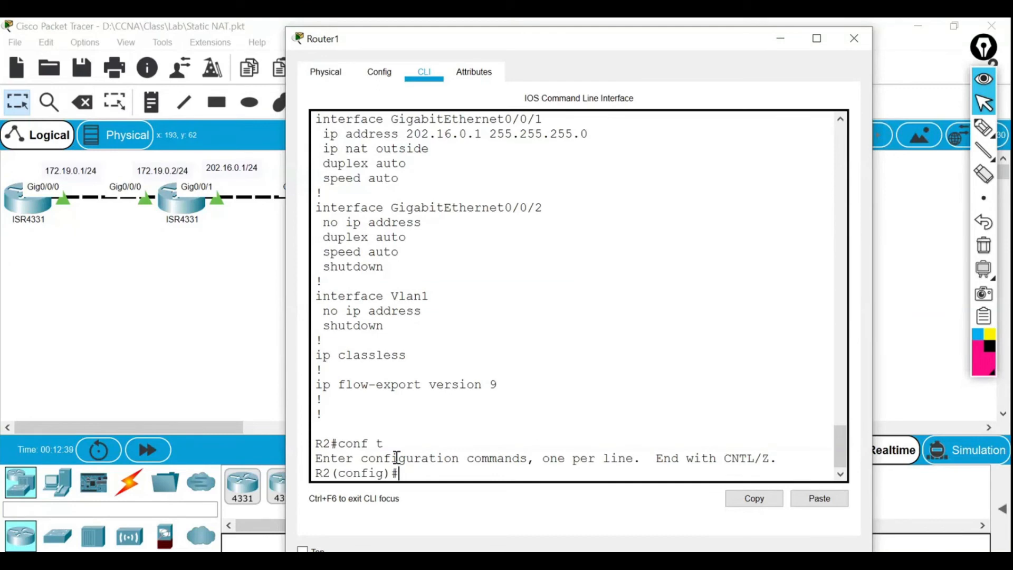
pyautogui.write('ip nat ?')
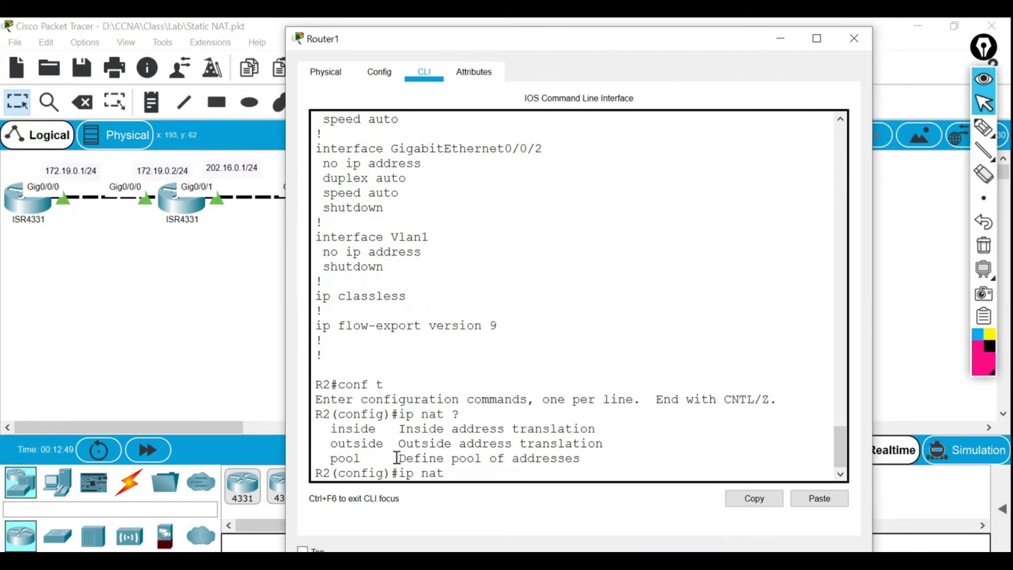
pyautogui.write('i')
pyautogui.moveTo(335, 461); pyautogui.dragTo(350, 459)
pyautogui.click(369, 458)
pyautogui.moveTo(329, 430); pyautogui.dragTo(370, 430)
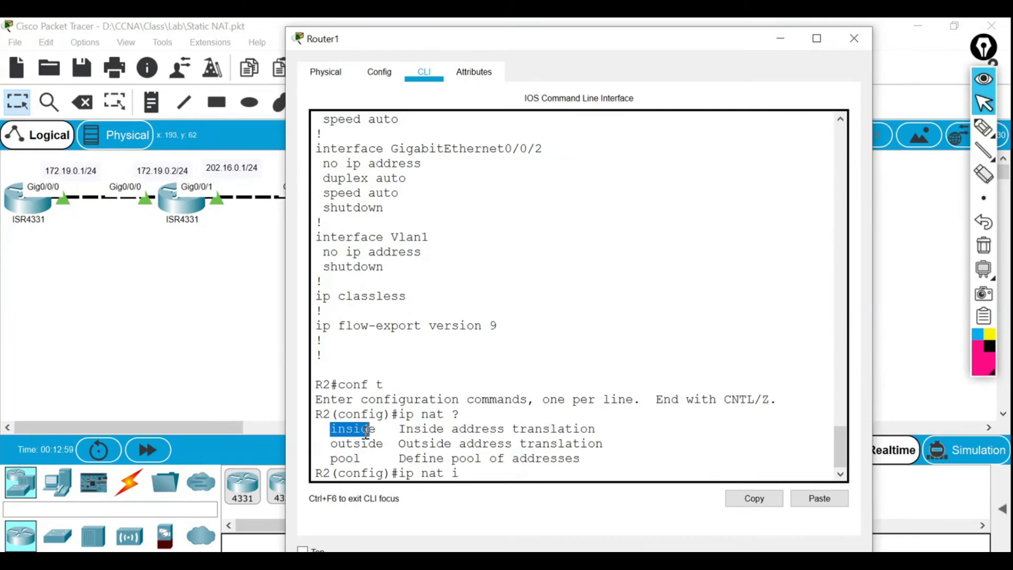
pyautogui.click(462, 472)
pyautogui.write('ns')
pyautogui.press('Tab')
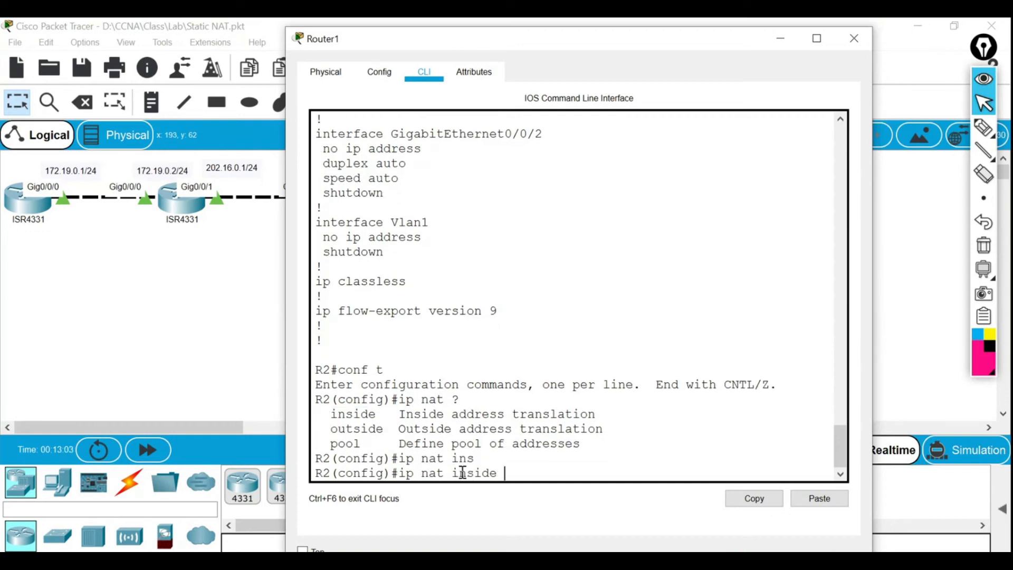
# Review the ip nat inside help and add the source keyword.
pyautogui.write('?')
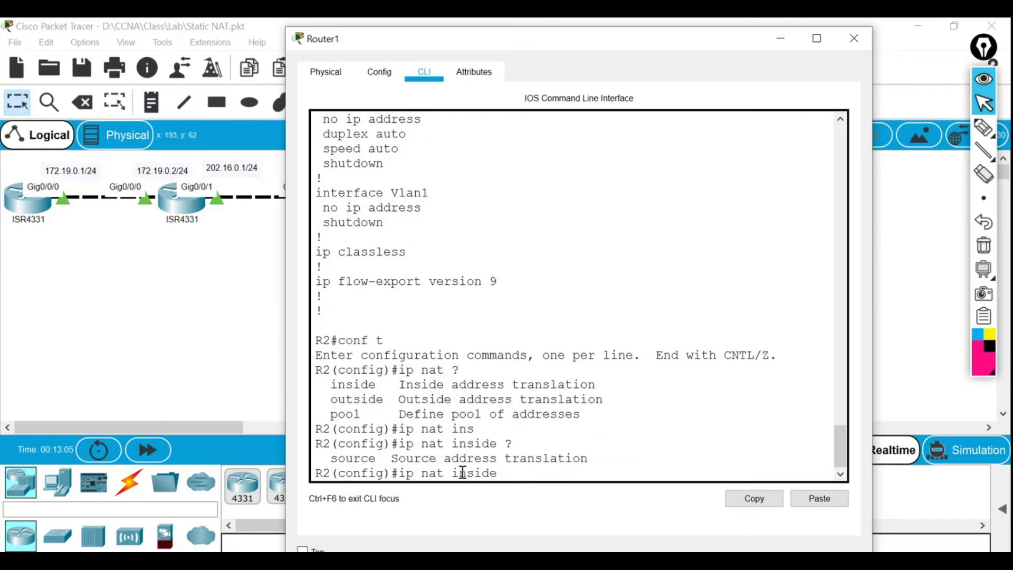
pyautogui.moveTo(329, 458); pyautogui.dragTo(378, 458)
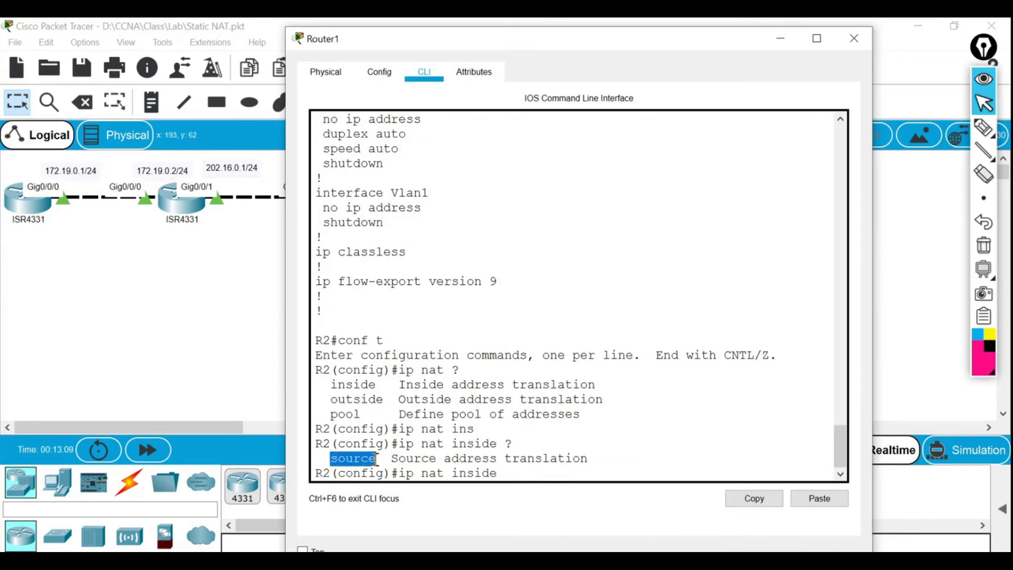
pyautogui.click(378, 458)
pyautogui.moveTo(391, 458); pyautogui.dragTo(601, 464)
pyautogui.click(601, 464)
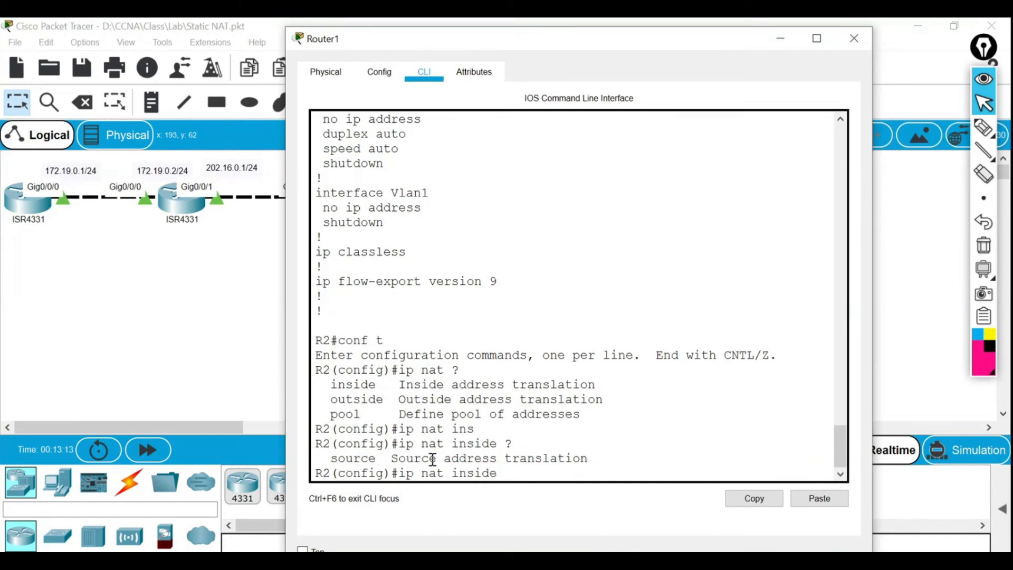
pyautogui.write('so')
pyautogui.press('Tab')
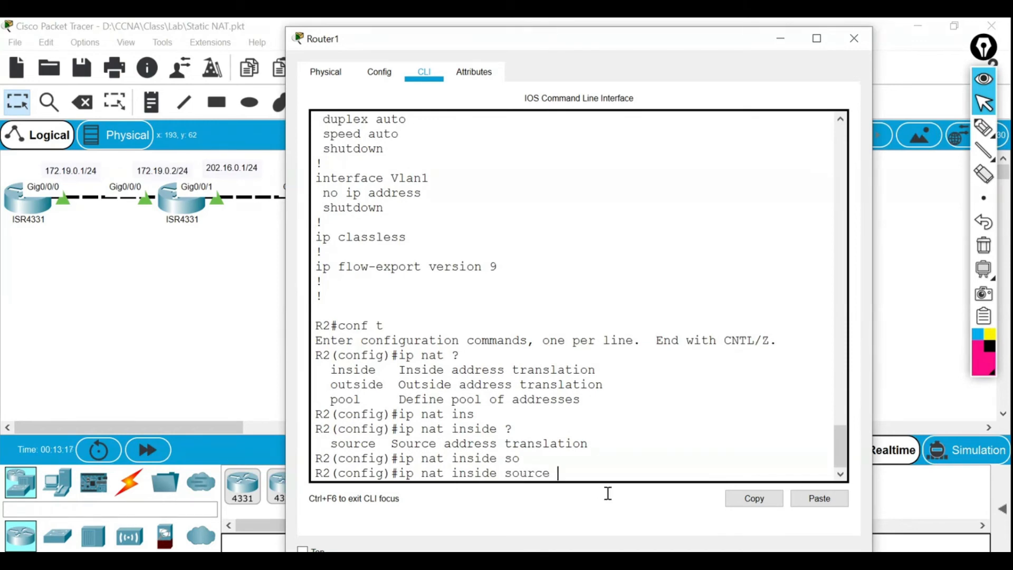
# Review the source options (list, static), briefly circling and erasing the 172.19.0.1/24 label on the topology.
pyautogui.write('?')
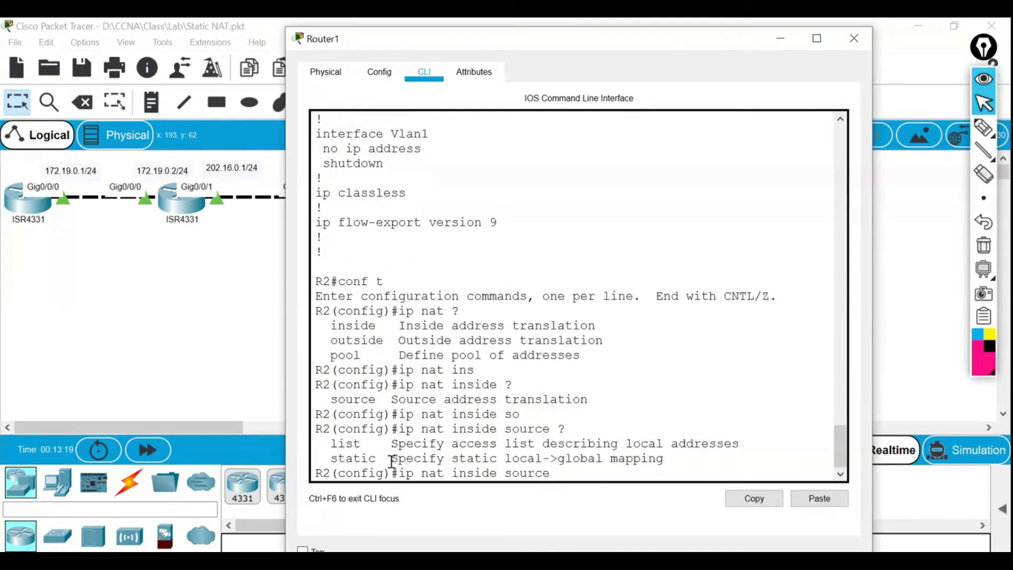
pyautogui.moveTo(333, 446); pyautogui.dragTo(398, 446)
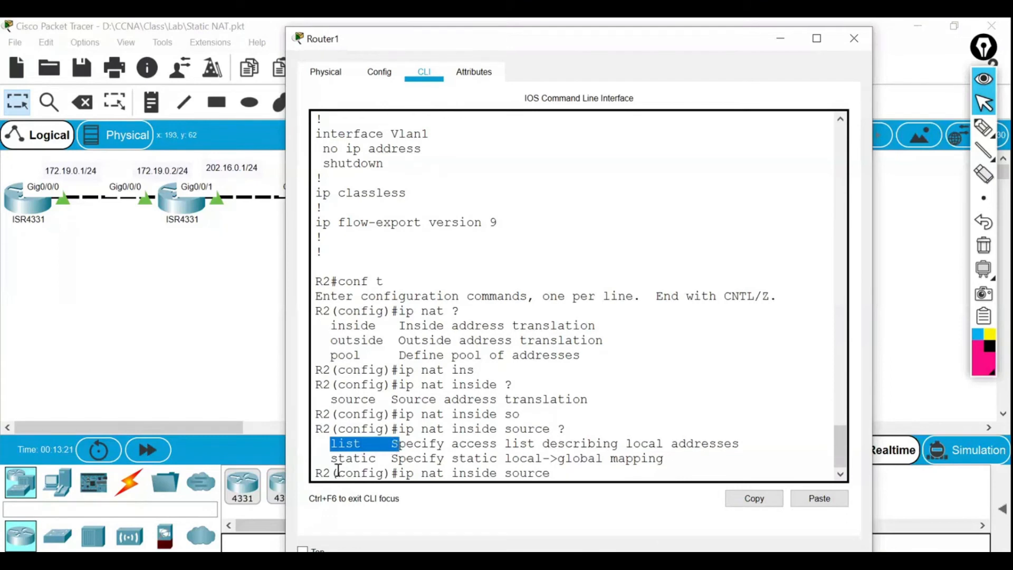
pyautogui.moveTo(331, 458); pyautogui.dragTo(361, 458)
pyautogui.click(554, 480)
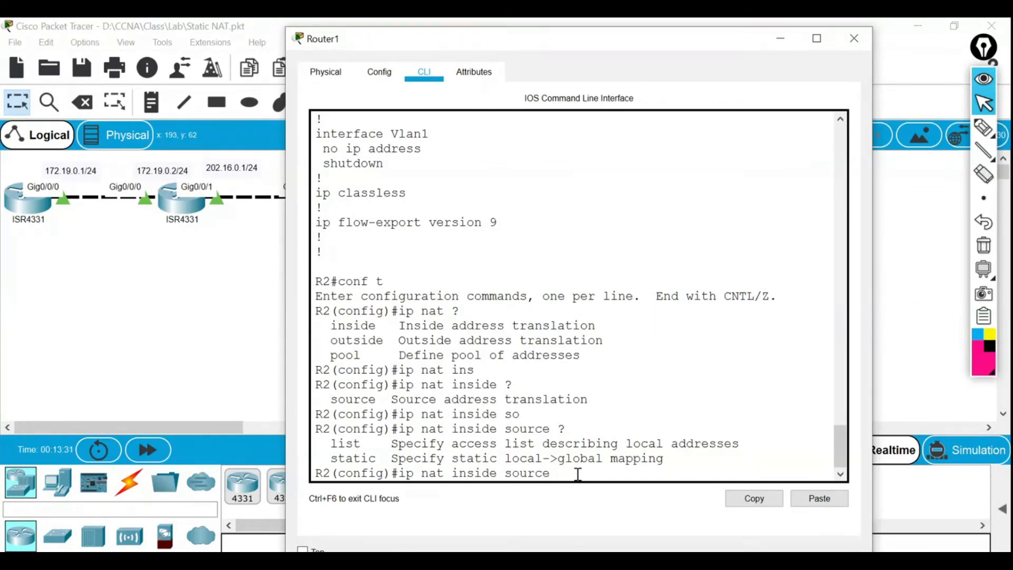
pyautogui.write('72.19.0.1')
pyautogui.click(984, 128)
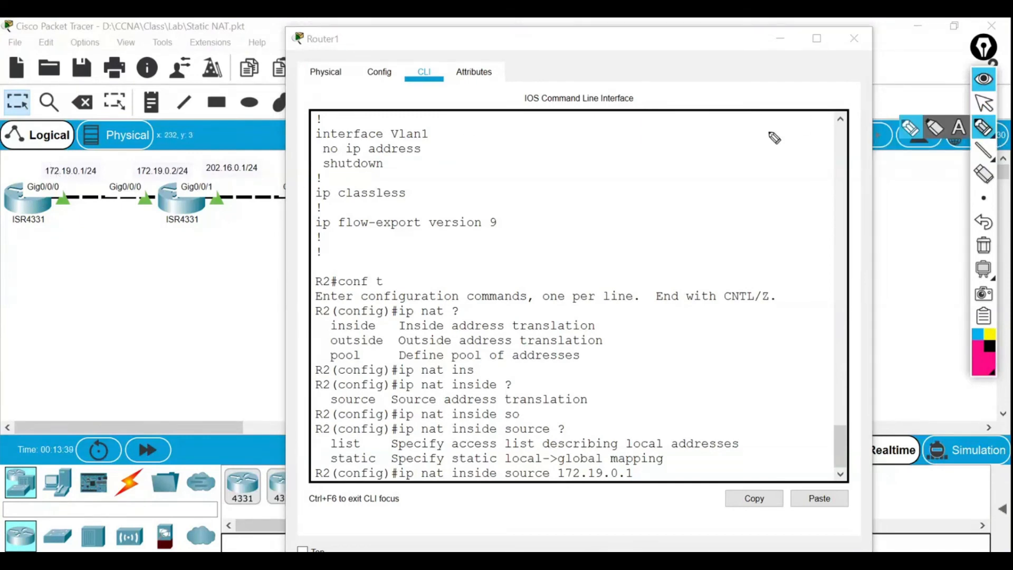
pyautogui.moveTo(45, 157)
pyautogui.mouseDown()
pyautogui.moveTo(102, 158)
pyautogui.moveTo(103, 172)
pyautogui.moveTo(86, 180)
pyautogui.mouseUp()
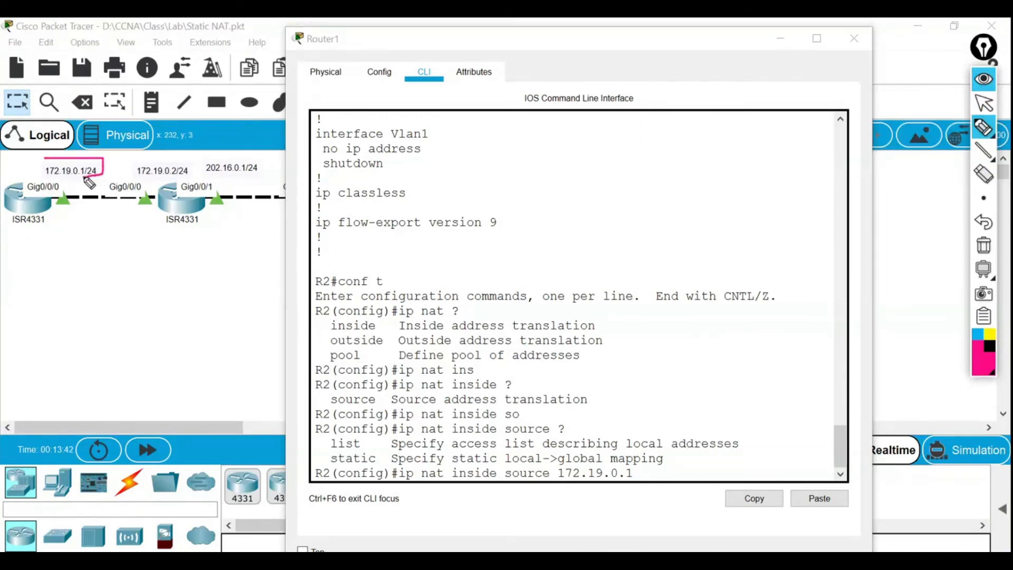
pyautogui.click(983, 245)
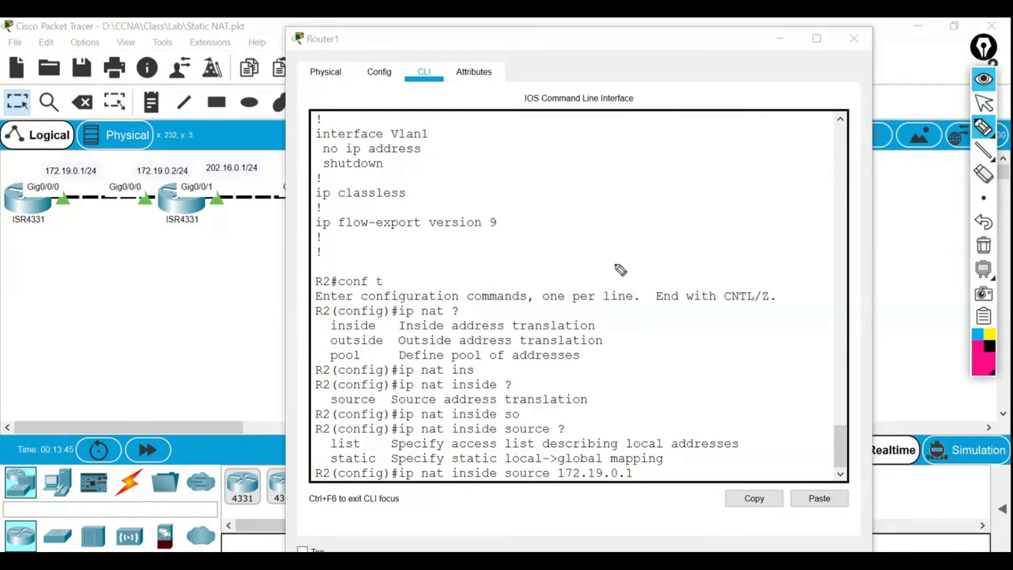
pyautogui.click(983, 103)
pyautogui.click(657, 473)
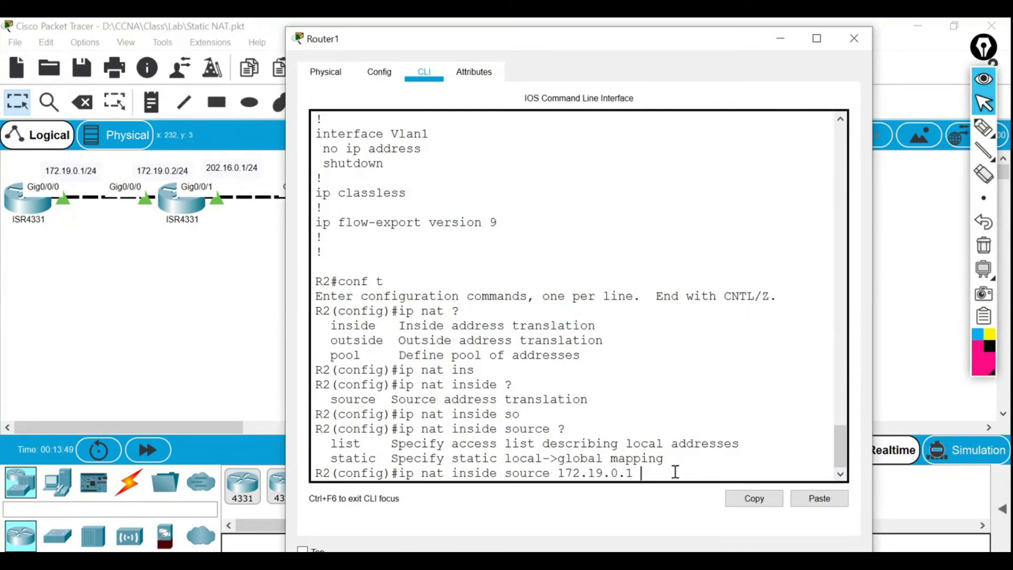
# Add the static keyword to the command and review its help options.
pyautogui.write('172.19.0.1 ?')
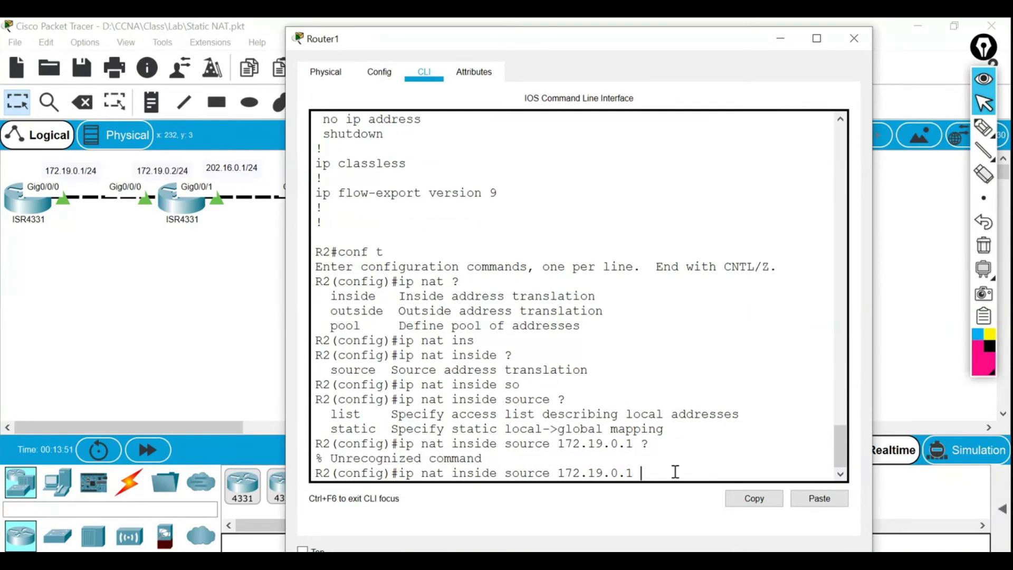
pyautogui.write('?')
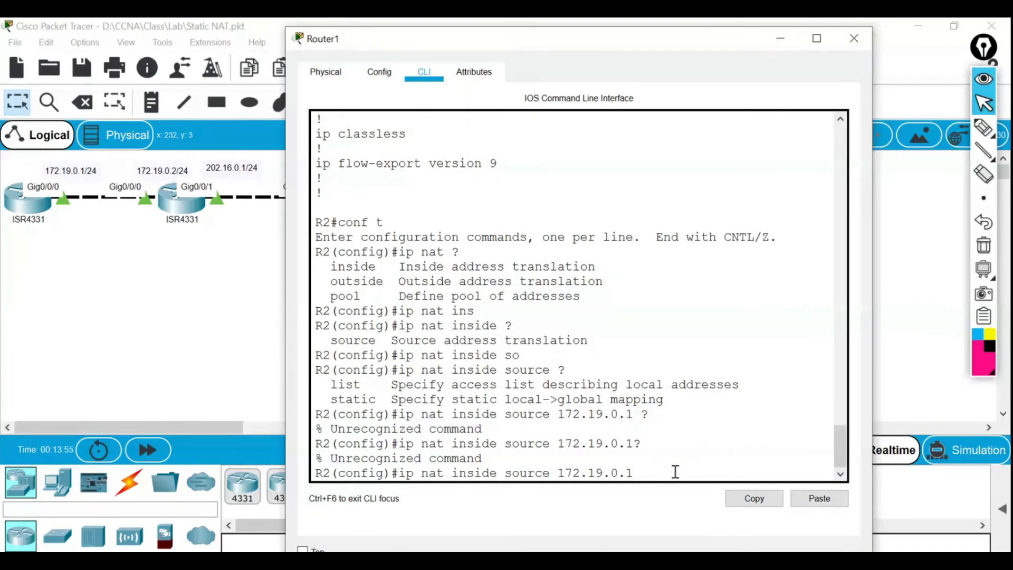
pyautogui.press('BackSpace')
pyautogui.press('BackSpace')
pyautogui.press('BackSpace')
pyautogui.press('BackSpace')
pyautogui.press('BackSpace')
pyautogui.press('BackSpace')
pyautogui.press('BackSpace')
pyautogui.press('BackSpace')
pyautogui.press('BackSpace')
pyautogui.press('BackSpace')
pyautogui.write('st')
pyautogui.press('Tab')
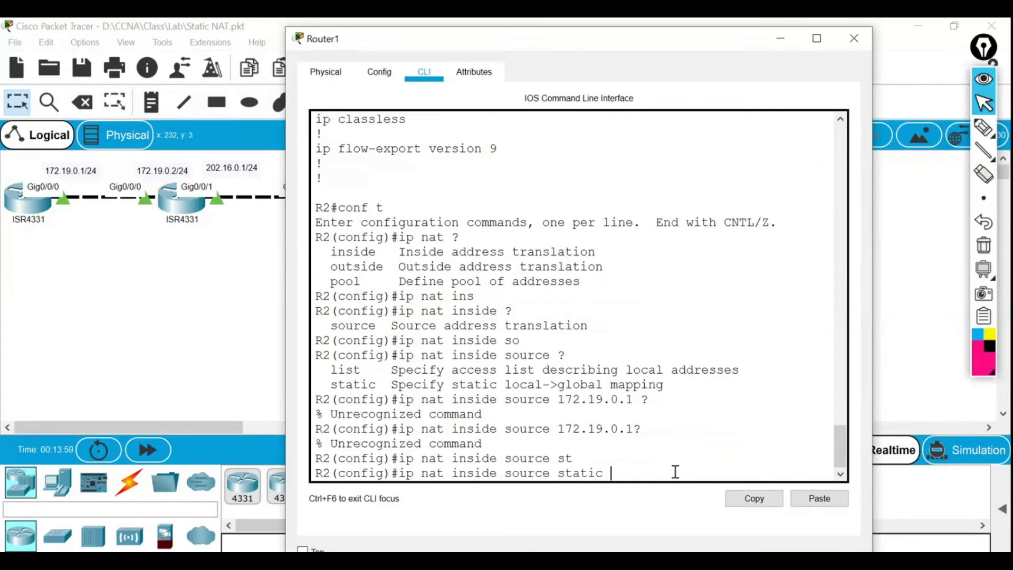
pyautogui.write('?')
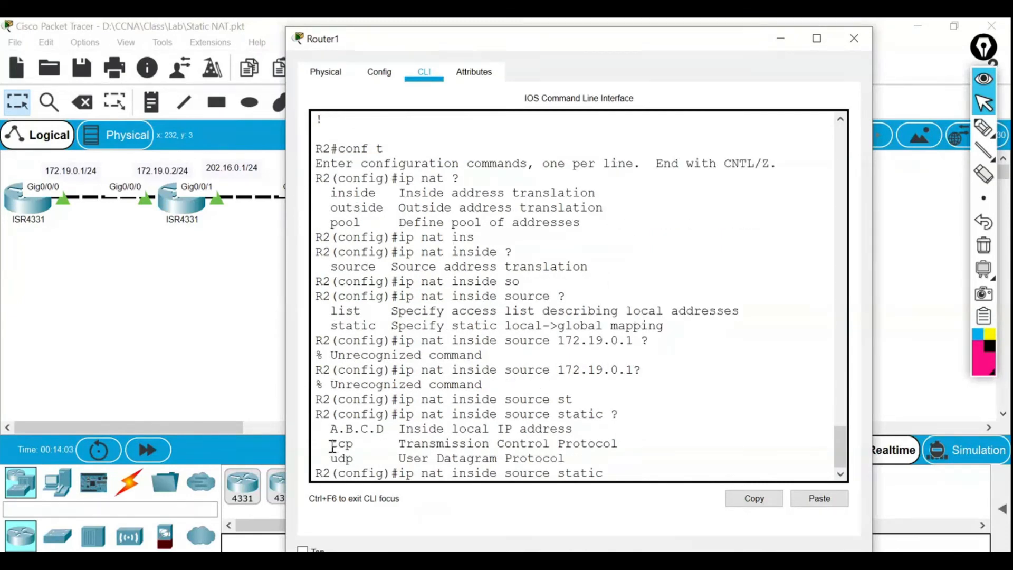
pyautogui.moveTo(332, 447); pyautogui.dragTo(590, 438)
pyautogui.click(364, 446)
pyautogui.click(622, 479)
# Enter inside local 172.19.0.1 and inside global 202.16.0.3 to submit the static NAT rule.
pyautogui.write('172.19.0.1 ?')
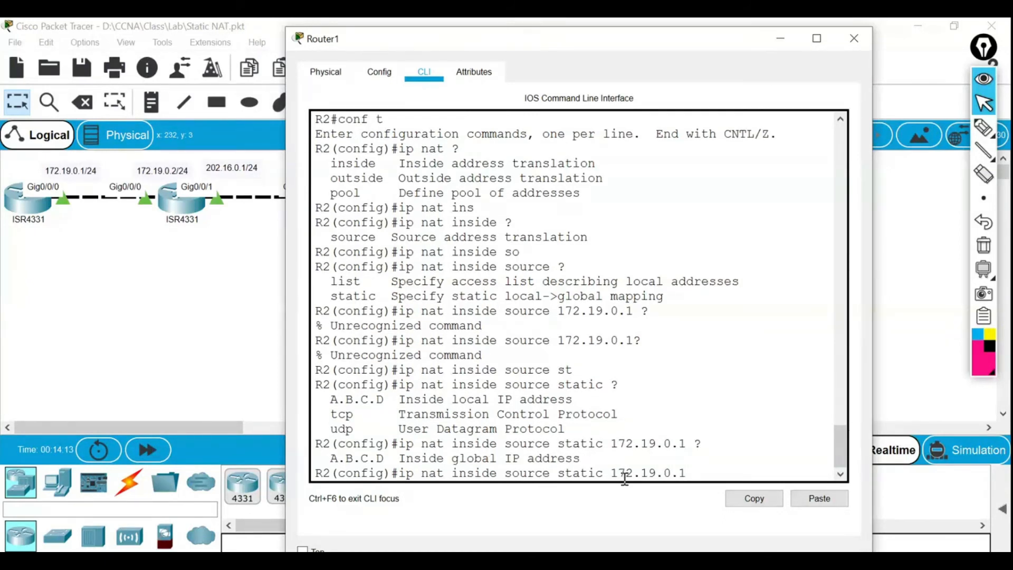
pyautogui.moveTo(589, 462); pyautogui.dragTo(329, 459)
pyautogui.click(330, 459)
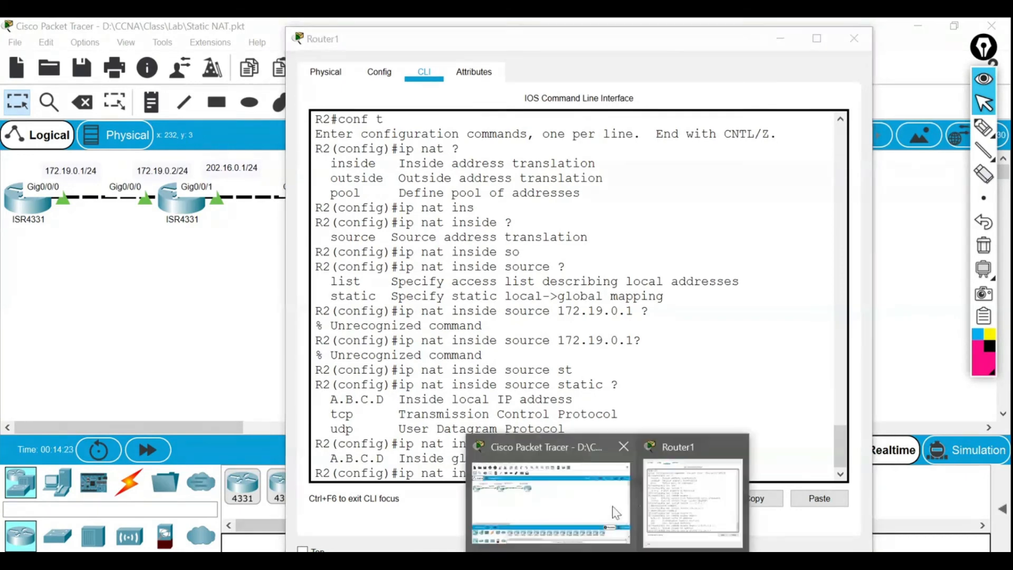
pyautogui.click(575, 507)
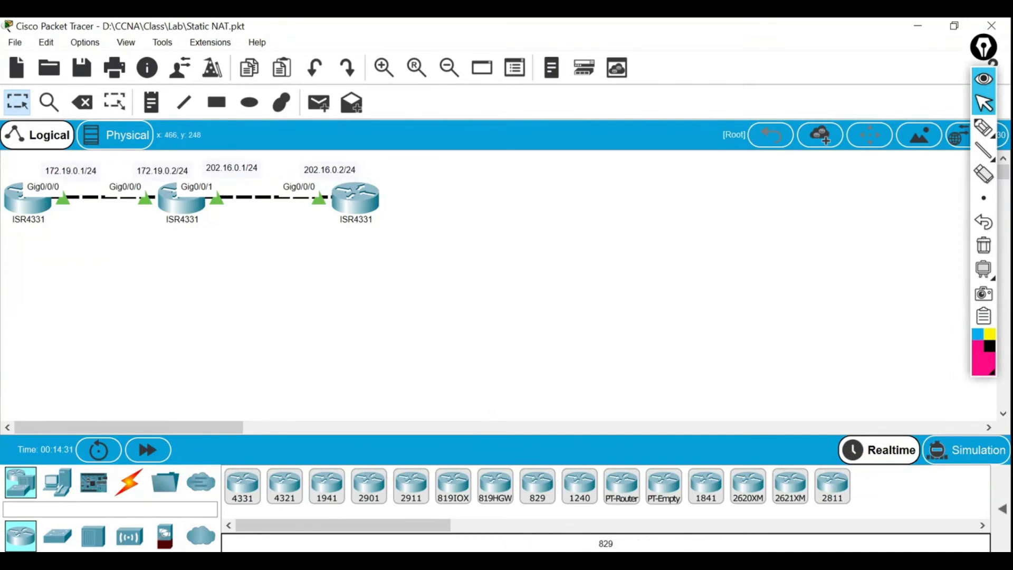
pyautogui.click(679, 500)
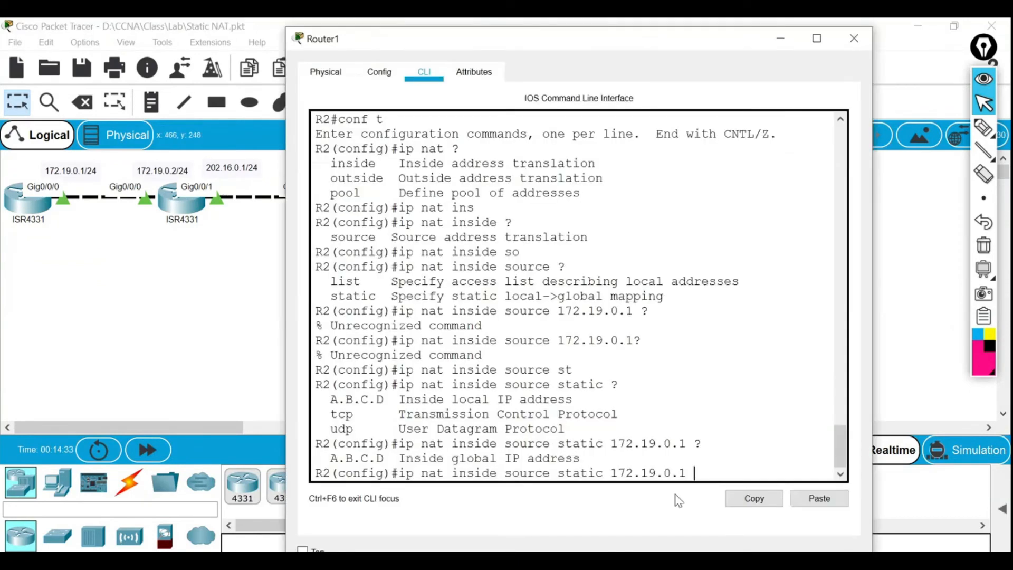
pyautogui.write('202')
pyautogui.write('/16/0/3')
pyautogui.press('BackSpace')
pyautogui.press('BackSpace')
pyautogui.press('BackSpace')
pyautogui.press('BackSpace')
pyautogui.press('BackSpace')
pyautogui.press('BackSpace')
pyautogui.write('.16.0.3')
pyautogui.press('Return')
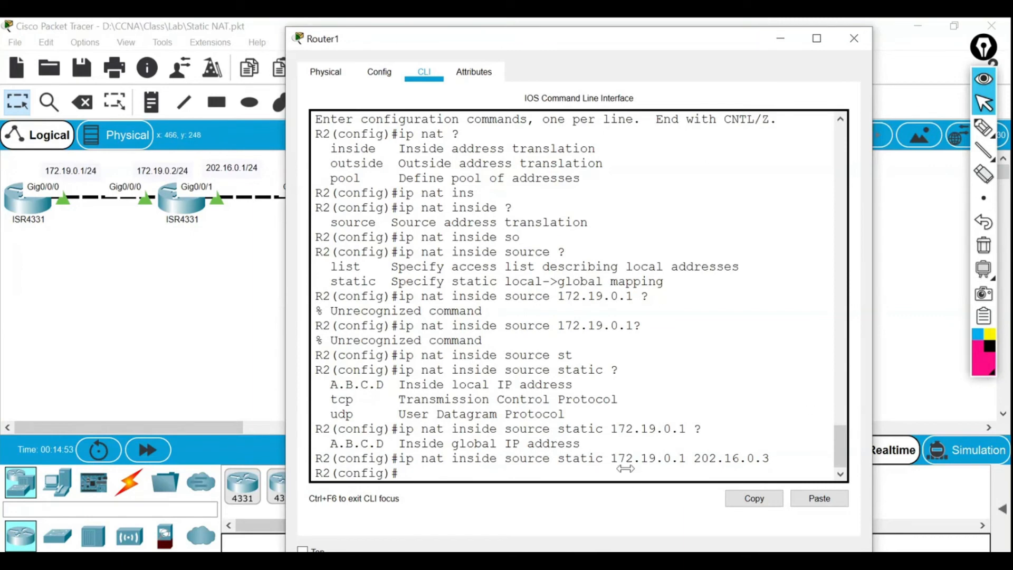
# Leave configuration mode with end and list R2's NAT translations.
pyautogui.moveTo(610, 460); pyautogui.dragTo(755, 460)
pyautogui.click(516, 477)
pyautogui.write('end')
pyautogui.press('Return')
pyautogui.write('show ip na')
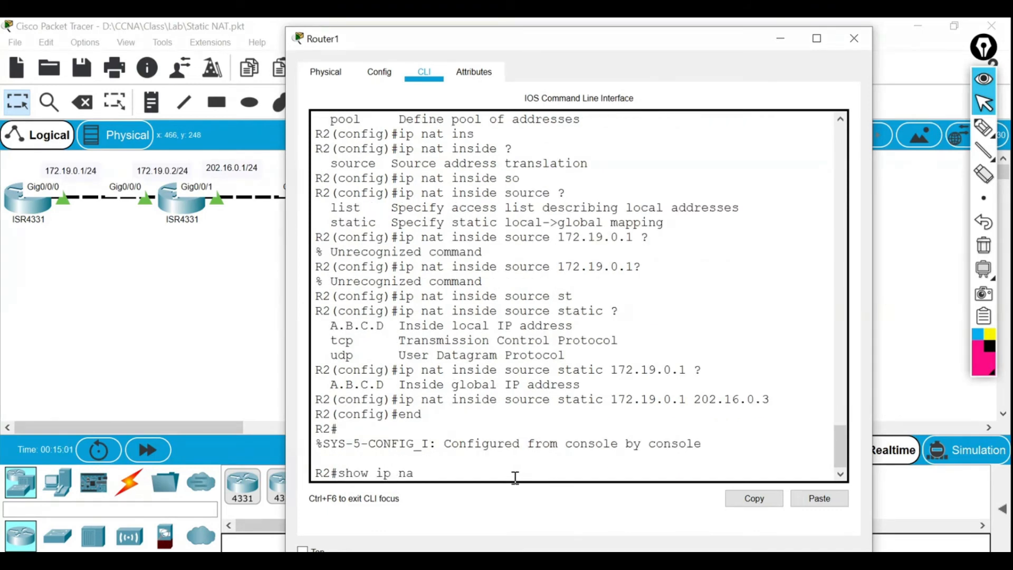
pyautogui.write('t tr')
pyautogui.press('Tab')
pyautogui.press('Return')
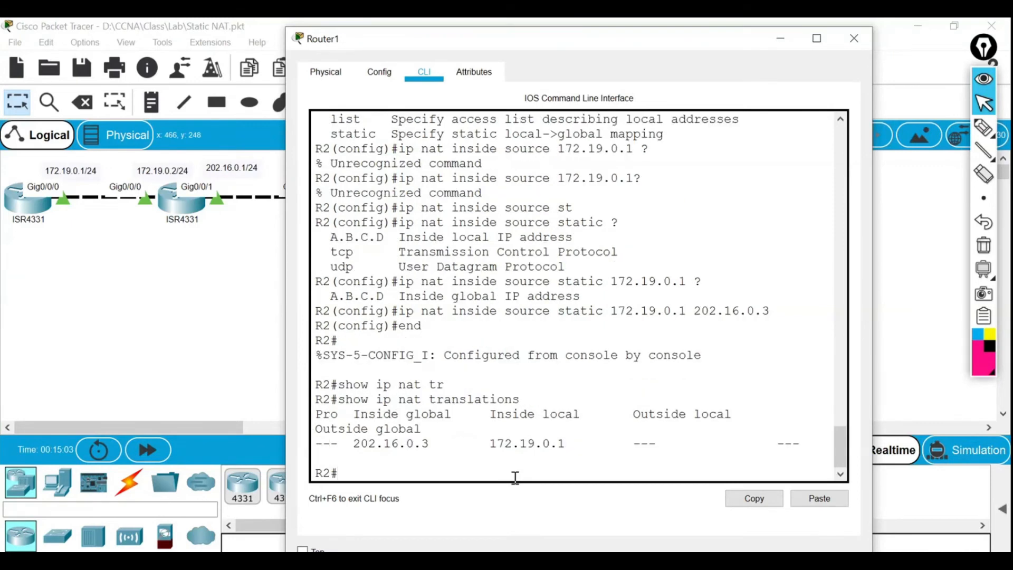
# Widen the window to verify 202.16.0.3 maps to 172.19.0.1, then close R2's window.
pyautogui.moveTo(281, 405); pyautogui.dragTo(121, 381)
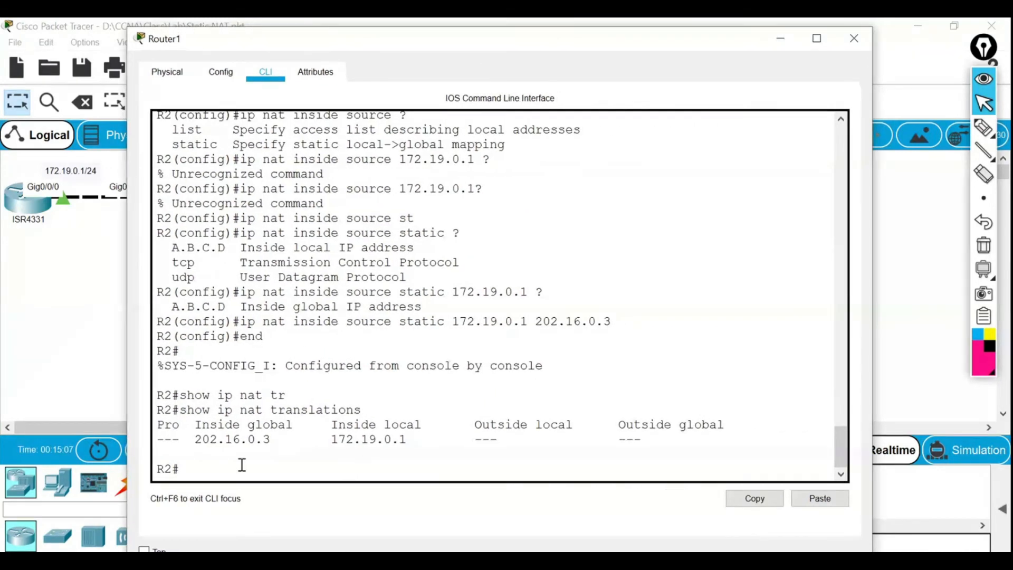
pyautogui.moveTo(193, 439); pyautogui.dragTo(273, 444)
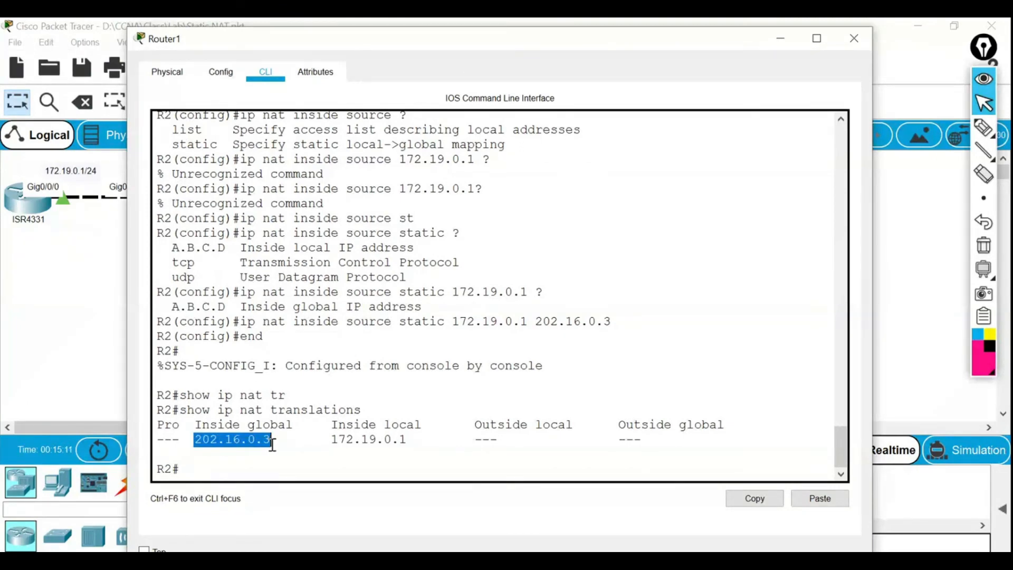
pyautogui.moveTo(332, 442); pyautogui.dragTo(405, 447)
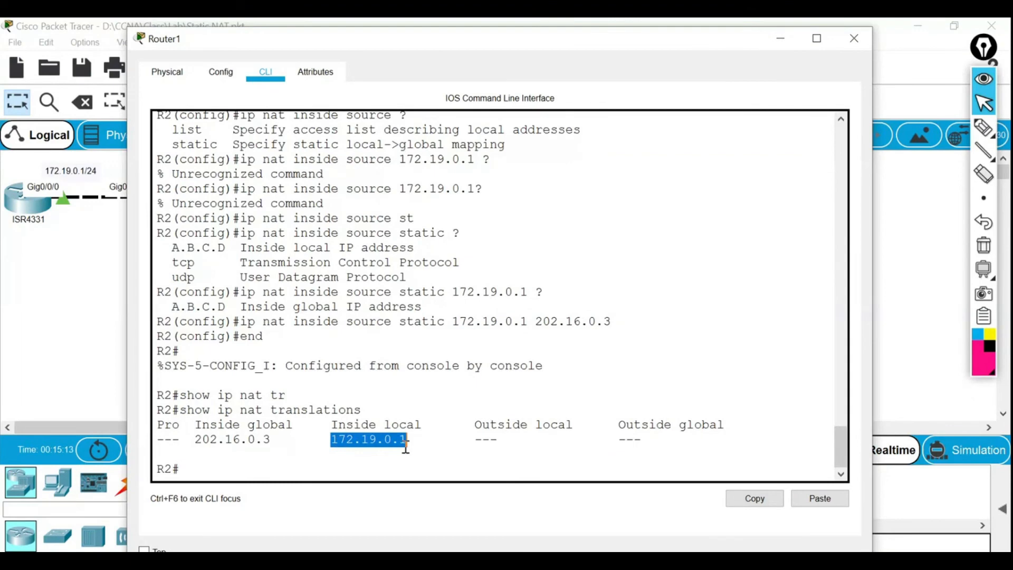
pyautogui.click(315, 466)
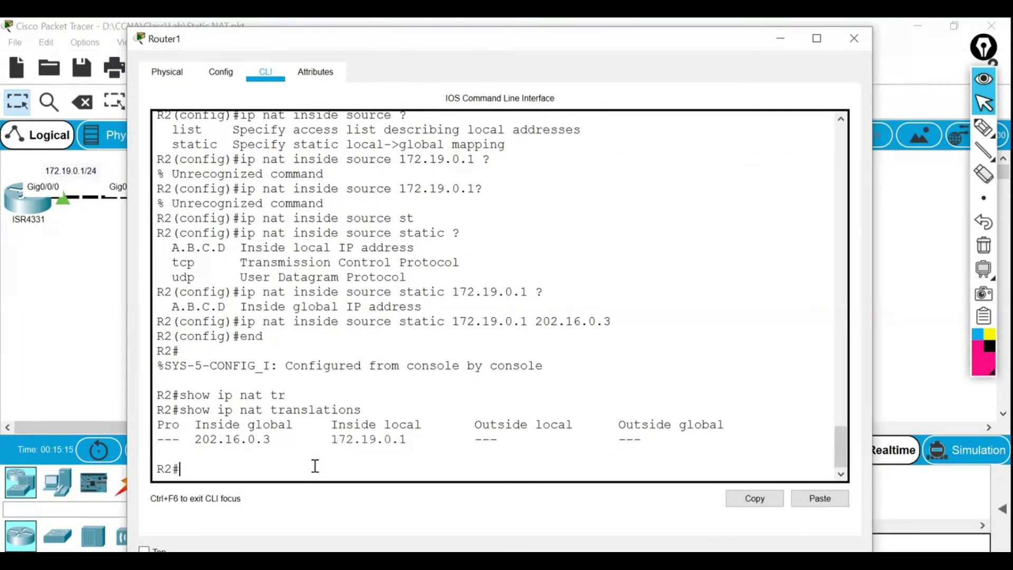
pyautogui.click(844, 47)
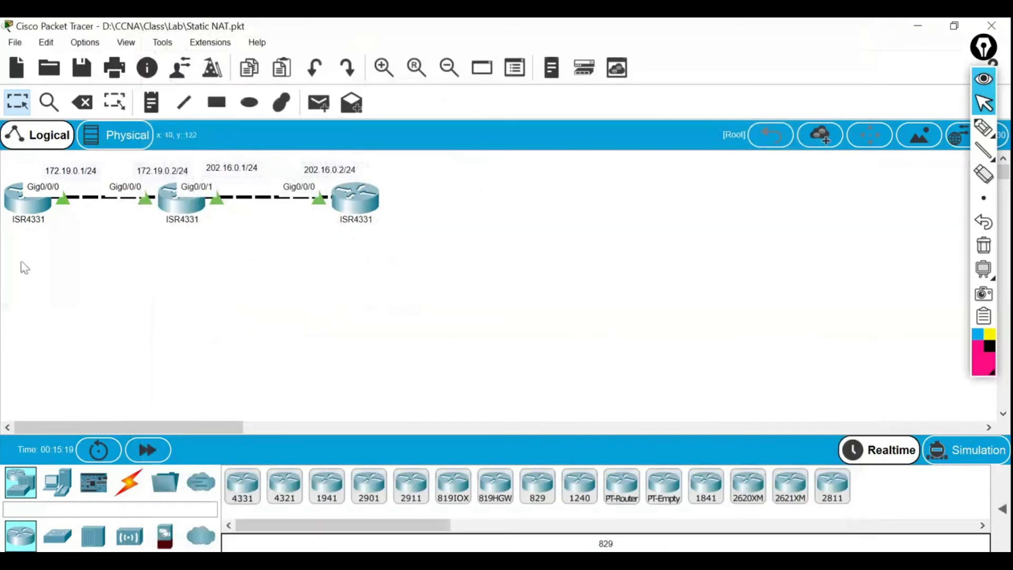
# Ping 202.16.0.2 from R1's CLI, which still fails at 0/5, then close R1.
pyautogui.click(18, 214)
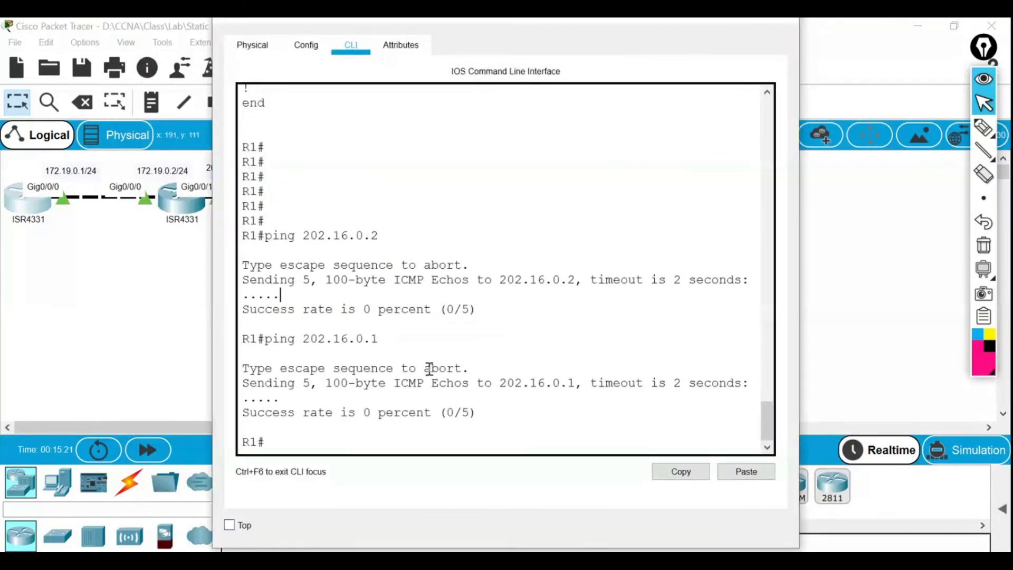
pyautogui.write('ping 202.16.0.2')
pyautogui.press('Return')
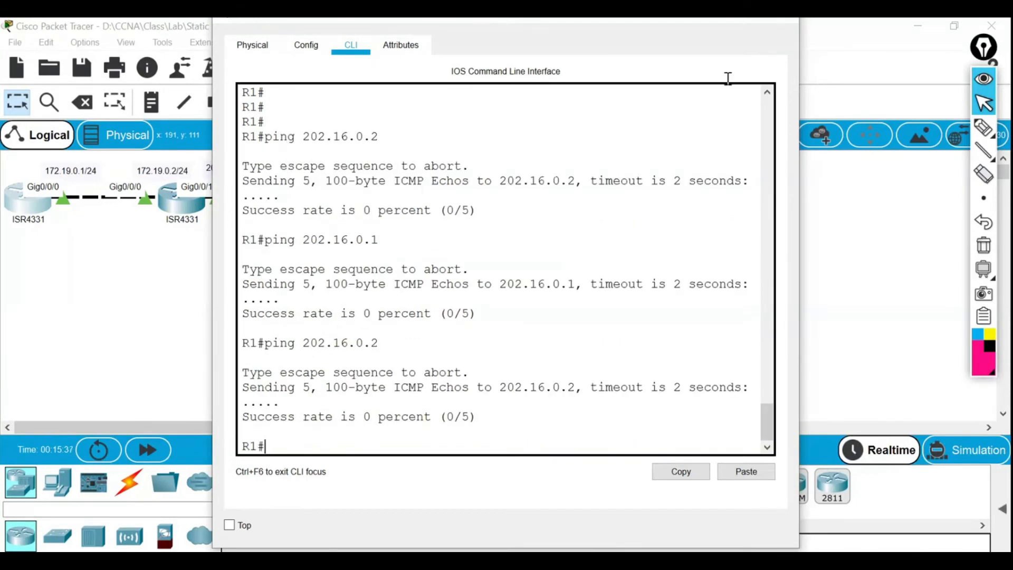
pyautogui.click(781, 24)
# Ping 202.16.0.3 from R3's command line.
pyautogui.click(371, 223)
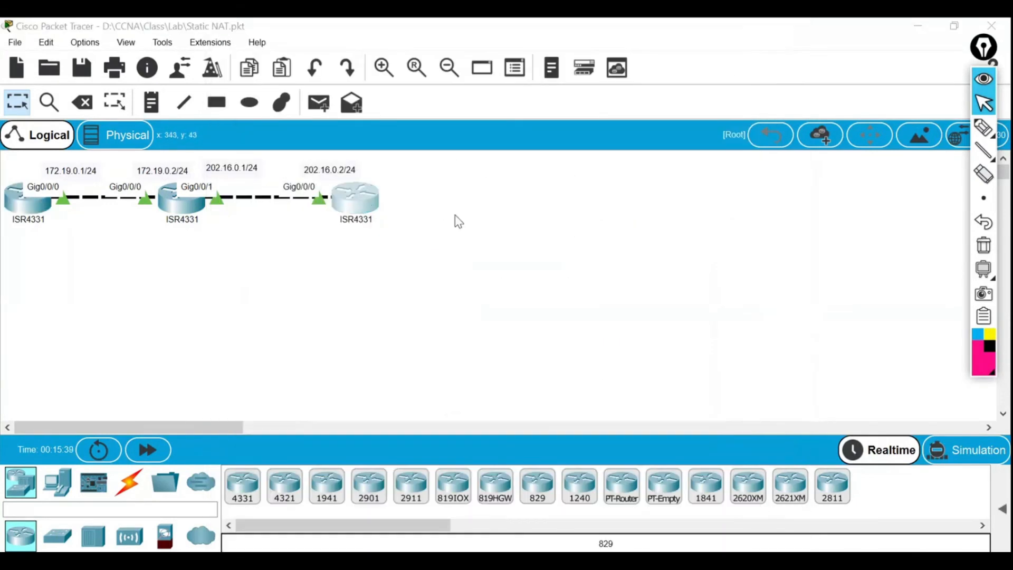
pyautogui.write('ping')
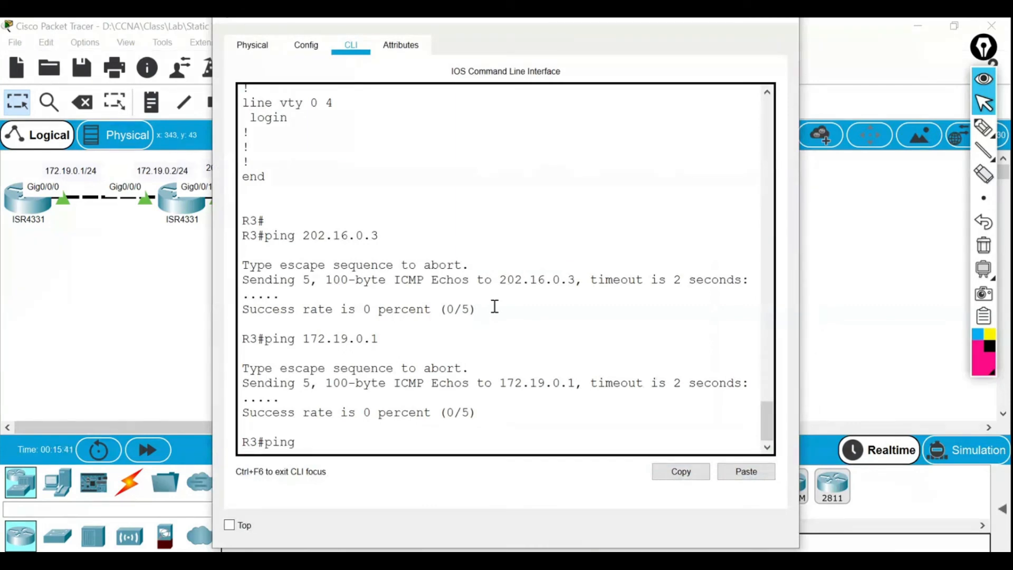
pyautogui.write(' 202.16.0.3')
pyautogui.press('Return')
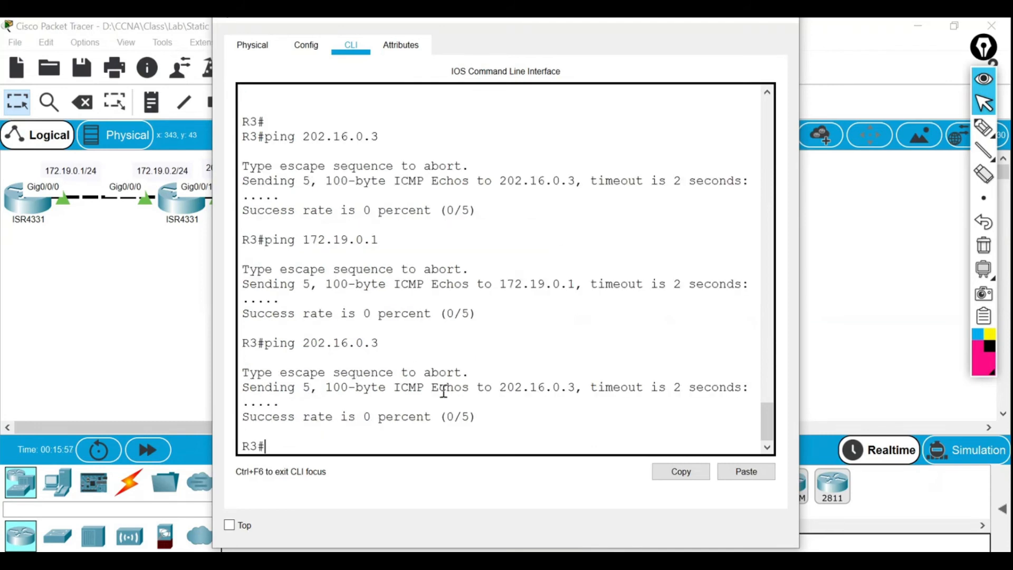
# Enable debug ip packet and debug ip icmp on R3, then close its console.
pyautogui.write('deb')
pyautogui.press('Tab')
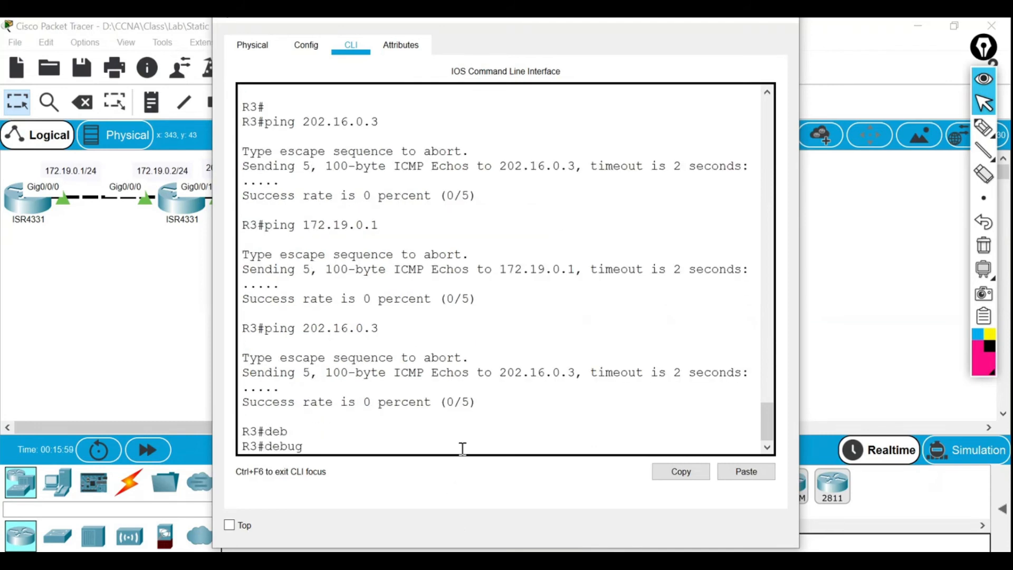
pyautogui.write('ip pac')
pyautogui.press('Tab')
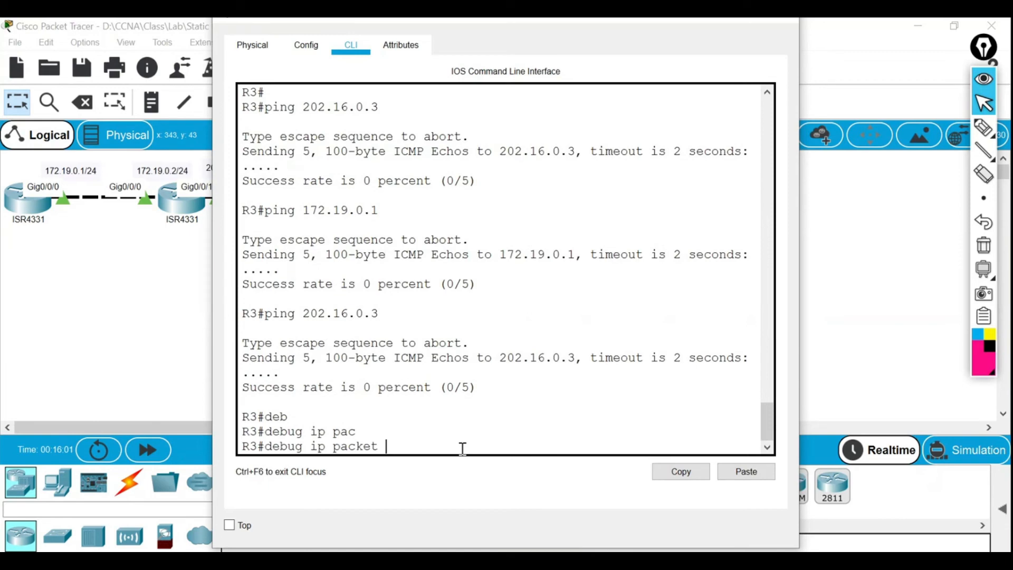
pyautogui.press('Return')
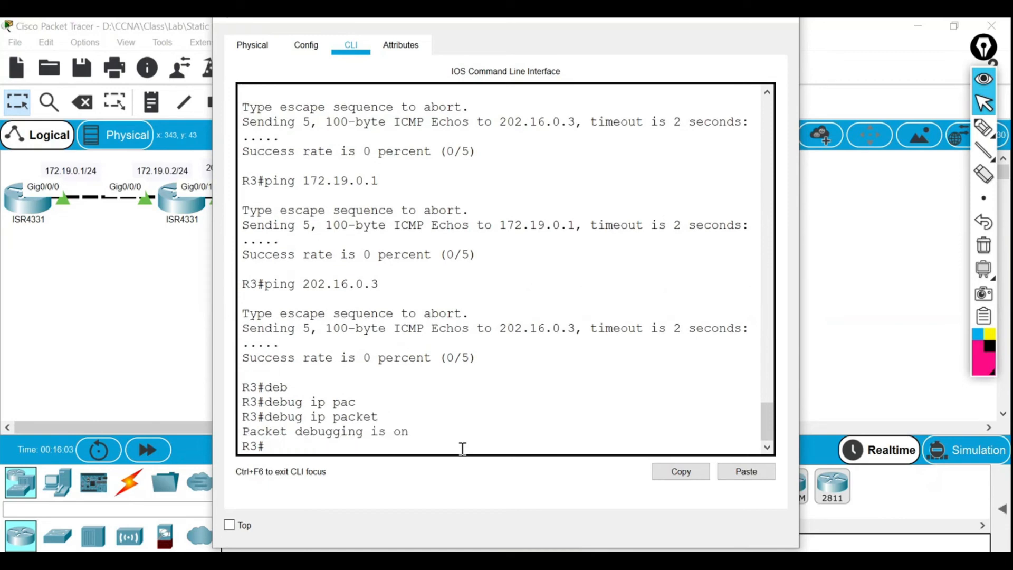
pyautogui.write('deb')
pyautogui.press('Tab')
pyautogui.write('ip ic')
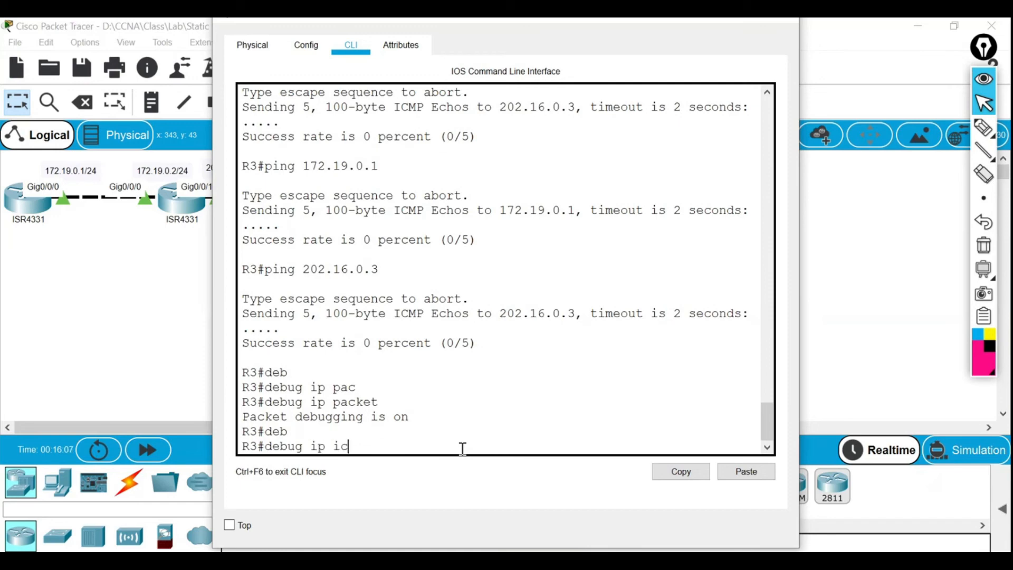
pyautogui.press('Tab')
pyautogui.press('Return')
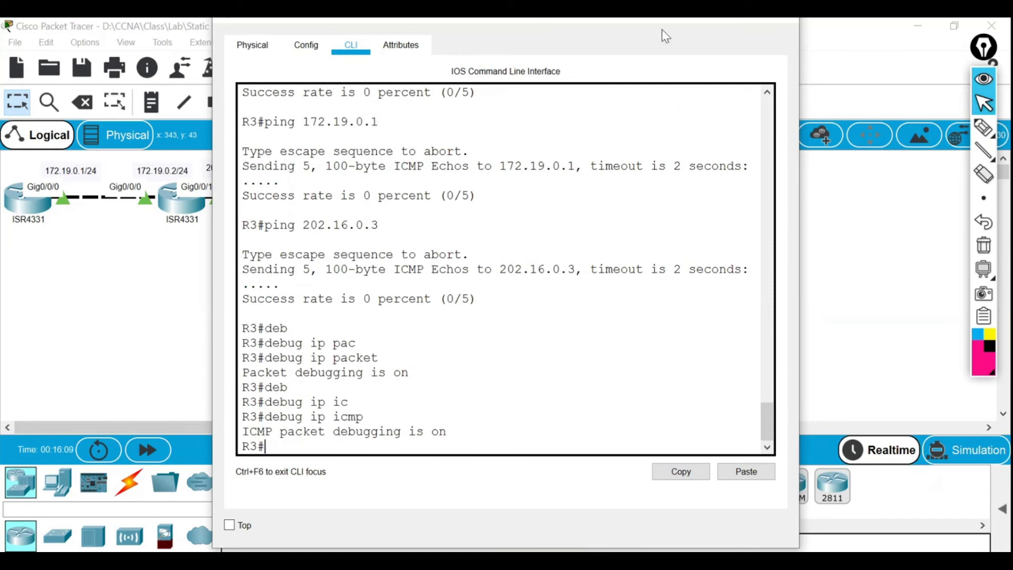
pyautogui.moveTo(662, 30); pyautogui.dragTo(663, 40)
pyautogui.click(783, 32)
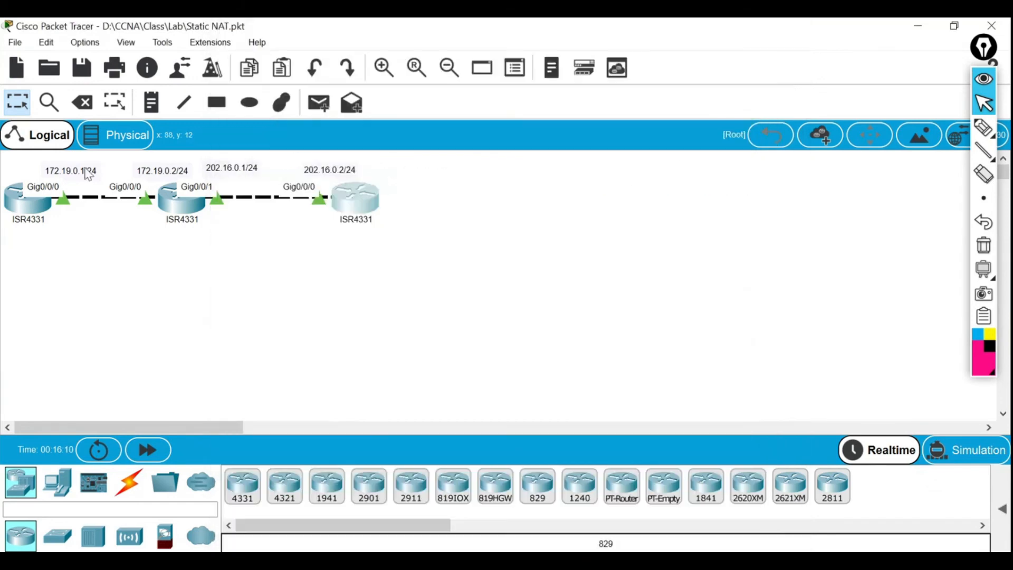
# Enable debug ip packet and debug ip icmp on R1.
pyautogui.click(32, 201)
pyautogui.write('de')
pyautogui.press('Tab')
pyautogui.write('b')
pyautogui.press('Tab')
pyautogui.write('ip pac')
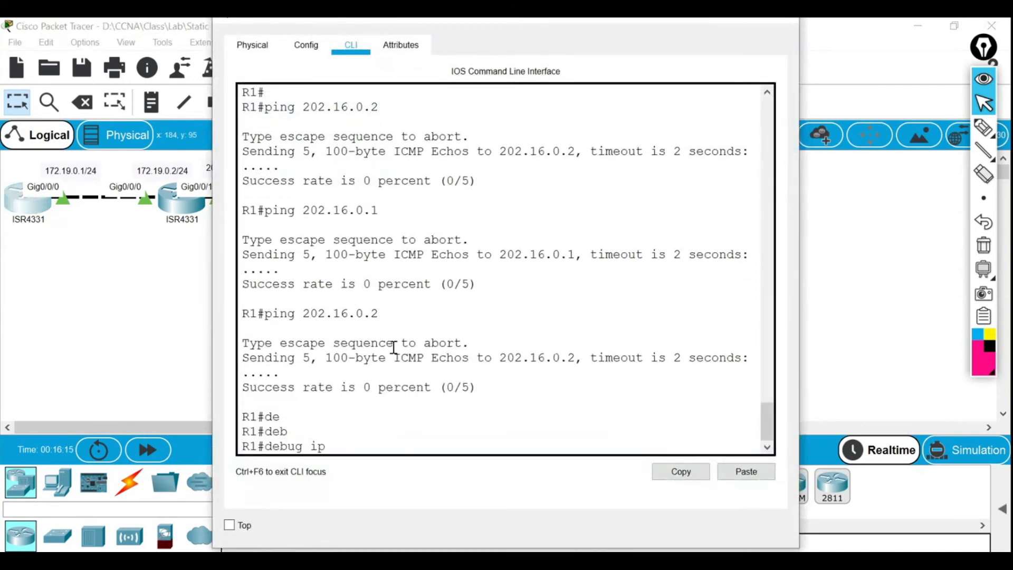
pyautogui.press('Tab')
pyautogui.press('Return')
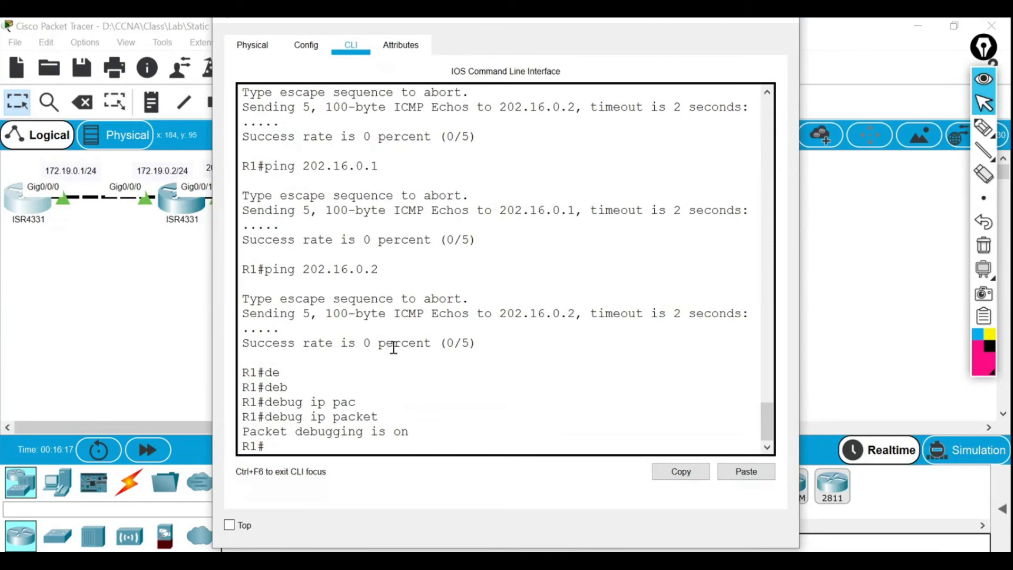
pyautogui.write('deb')
pyautogui.press('Tab')
pyautogui.write('ip ic')
pyautogui.press('Tab')
pyautogui.press('Return')
# With R3's console open alongside, ping 202.16.0.2 from R1 and mark the unroutable debug lines.
pyautogui.write('ping')
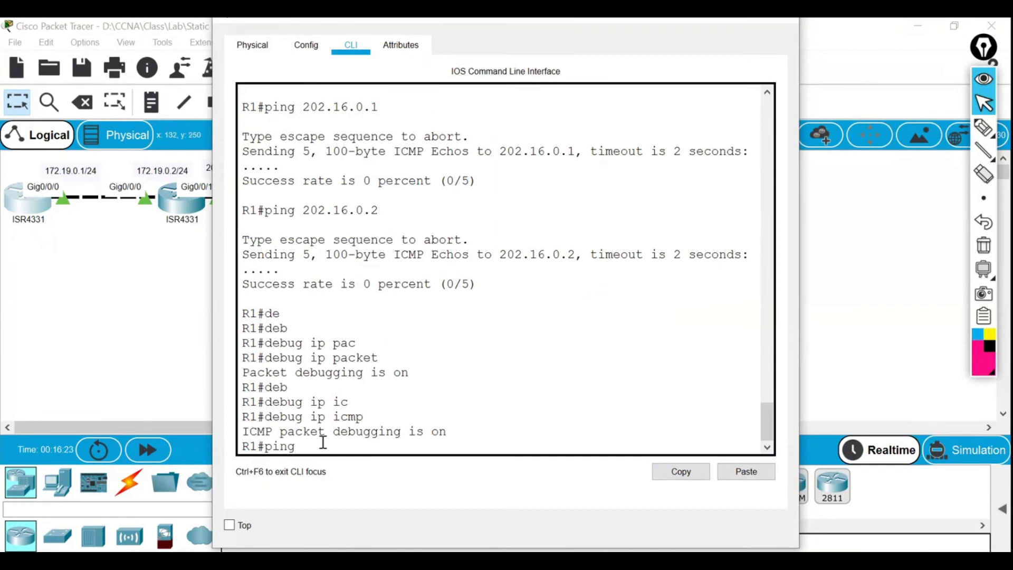
pyautogui.moveTo(607, 561)
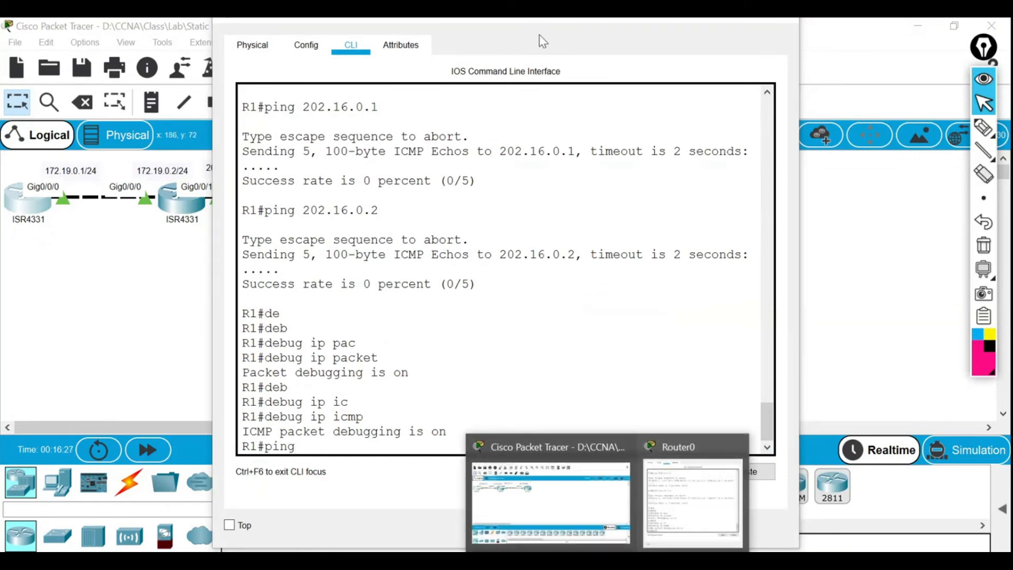
pyautogui.moveTo(538, 37); pyautogui.dragTo(332, 253)
pyautogui.click(350, 199)
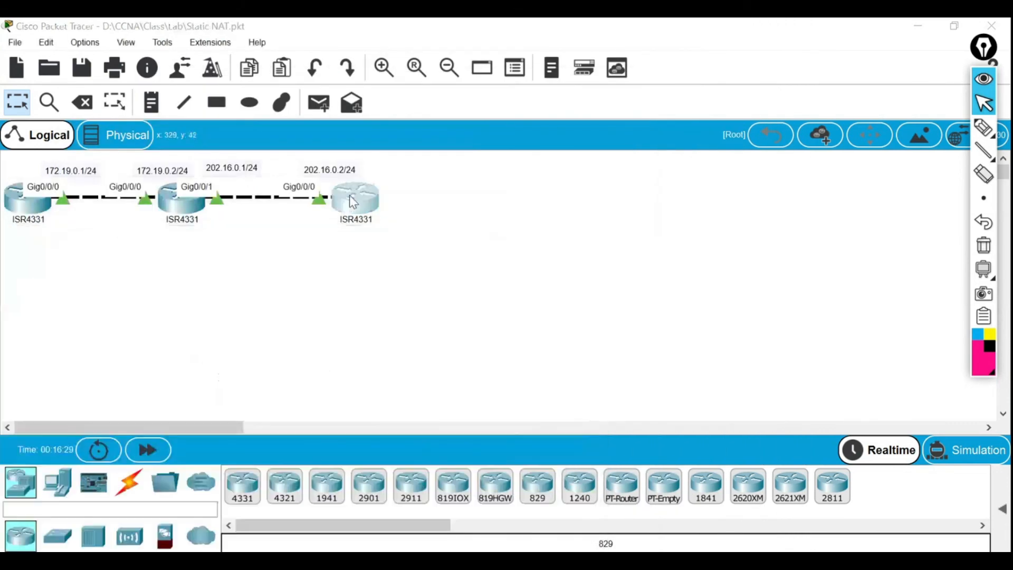
pyautogui.moveTo(516, 25); pyautogui.dragTo(737, 44)
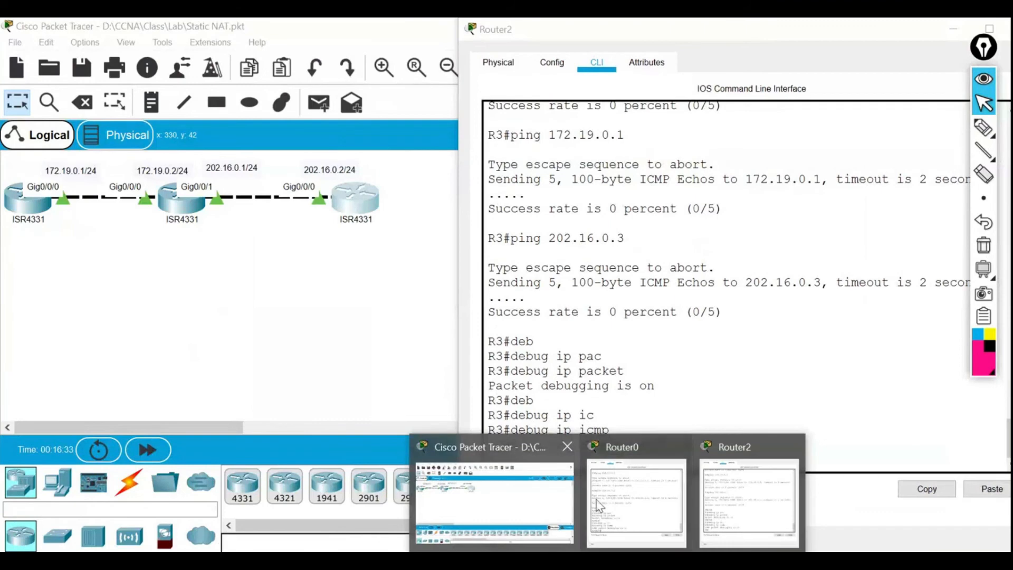
pyautogui.click(618, 506)
pyautogui.moveTo(333, 247); pyautogui.dragTo(343, 22)
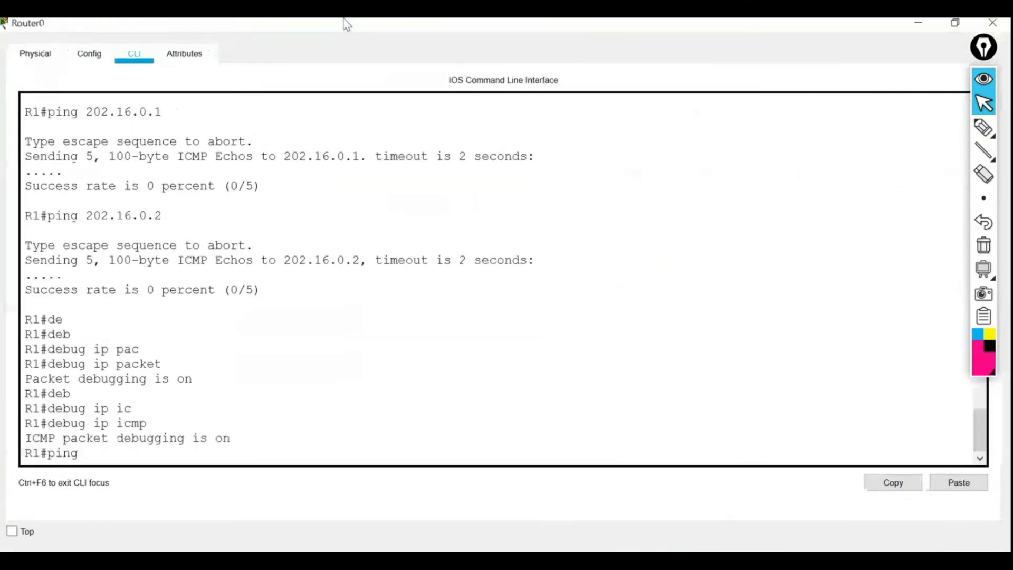
pyautogui.click(969, 27)
pyautogui.moveTo(329, 236); pyautogui.dragTo(318, 48)
pyautogui.scroll(-7, 190, 370)
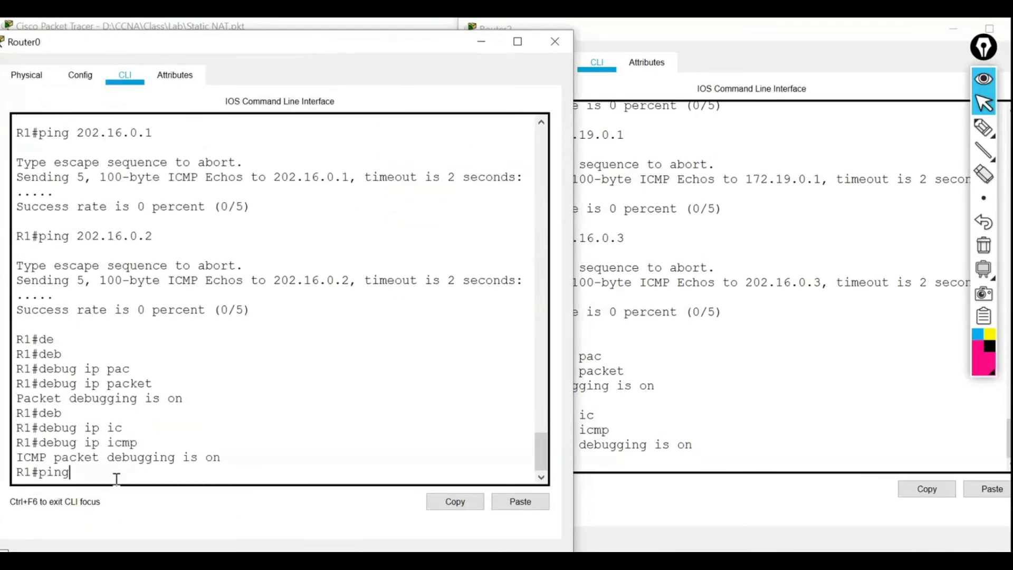
pyautogui.write('02.16.0.2')
pyautogui.press('Return')
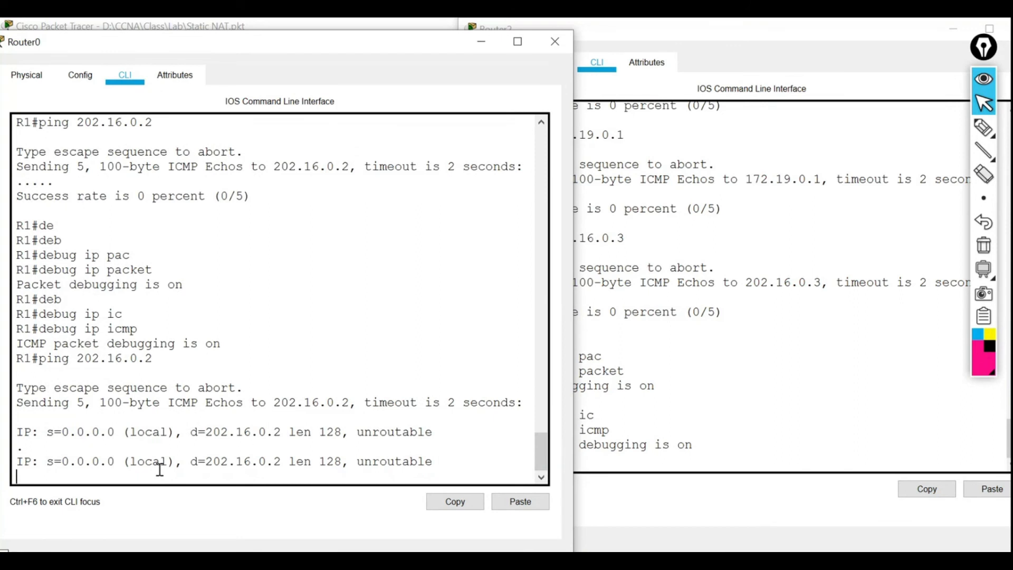
pyautogui.moveTo(386, 435); pyautogui.dragTo(428, 434)
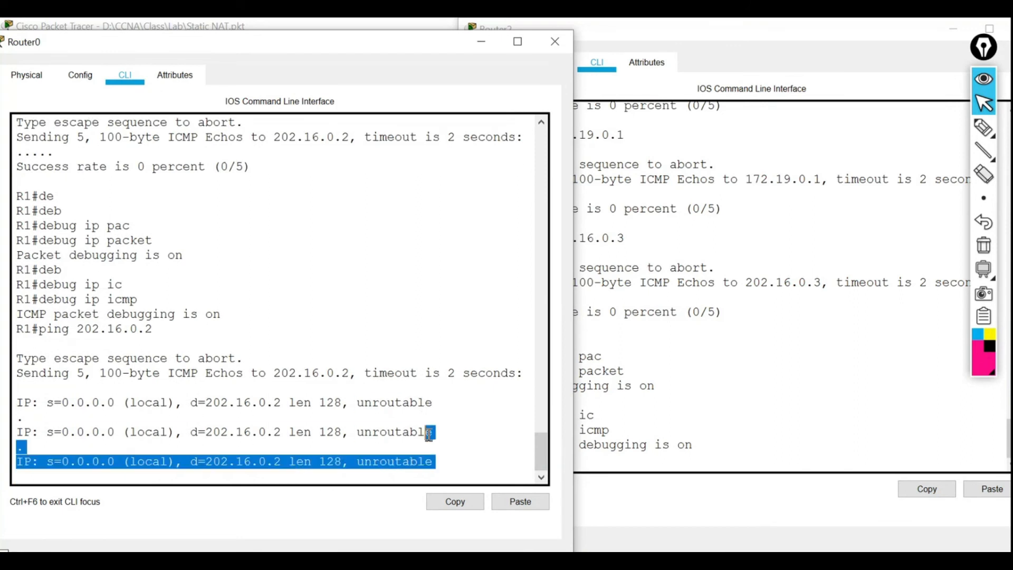
pyautogui.click(428, 433)
pyautogui.moveTo(362, 433); pyautogui.dragTo(386, 433)
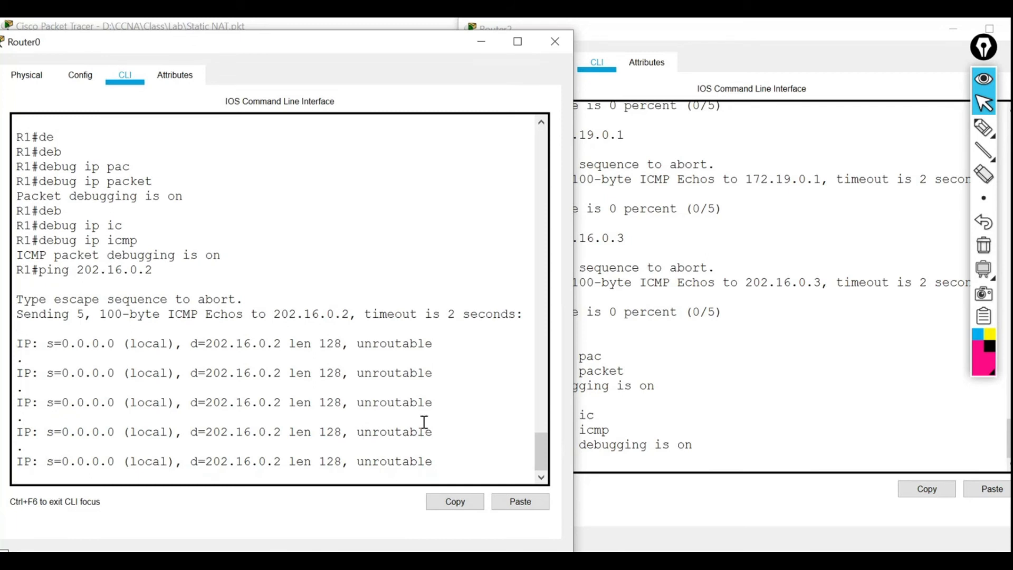
# Rerun the ping to 202.16.0.3 on R3 and highlight its 0/5 result.
pyautogui.click(713, 347)
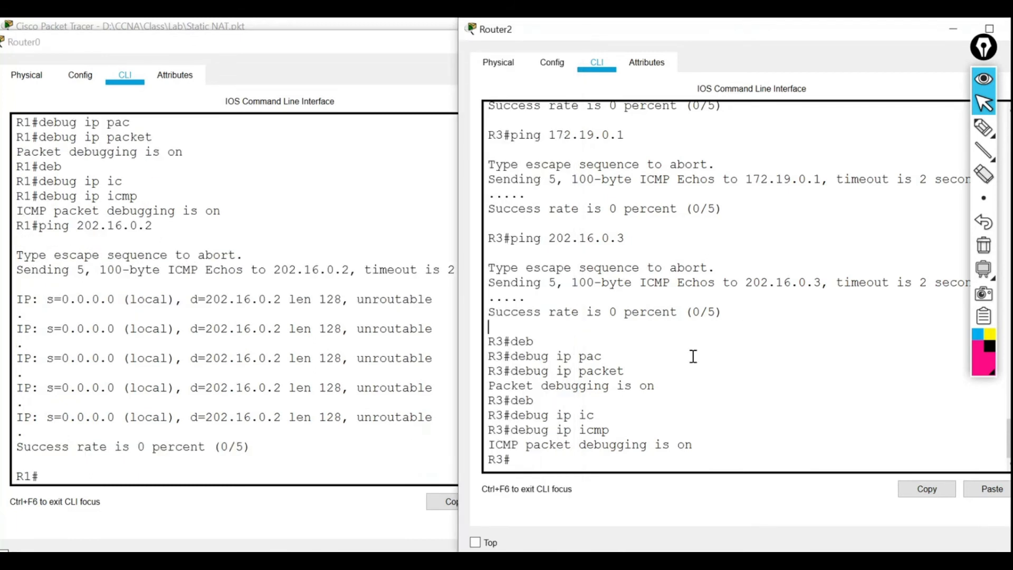
pyautogui.press('Up')
pyautogui.press('Up')
pyautogui.press('Up')
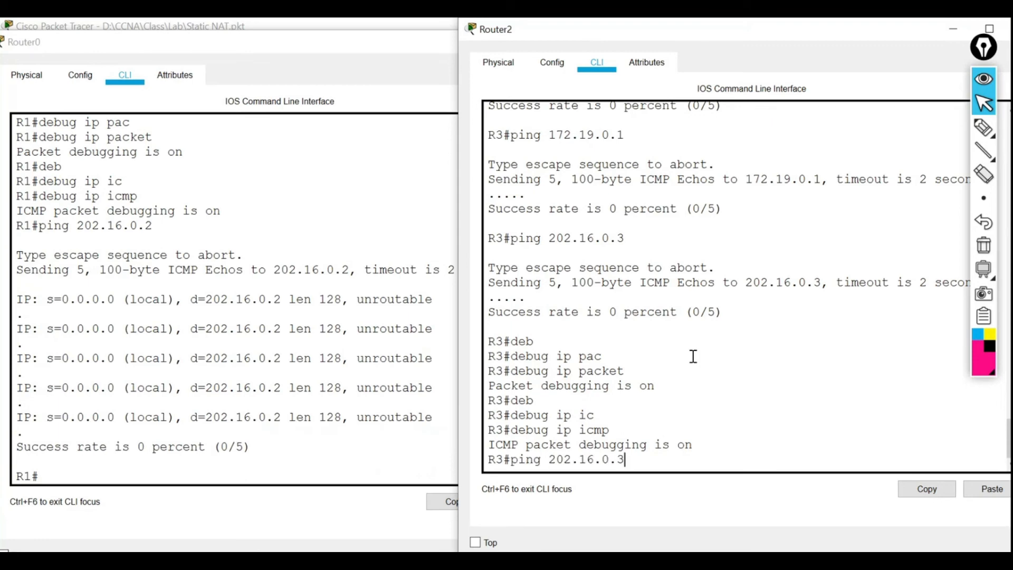
pyautogui.press('Return')
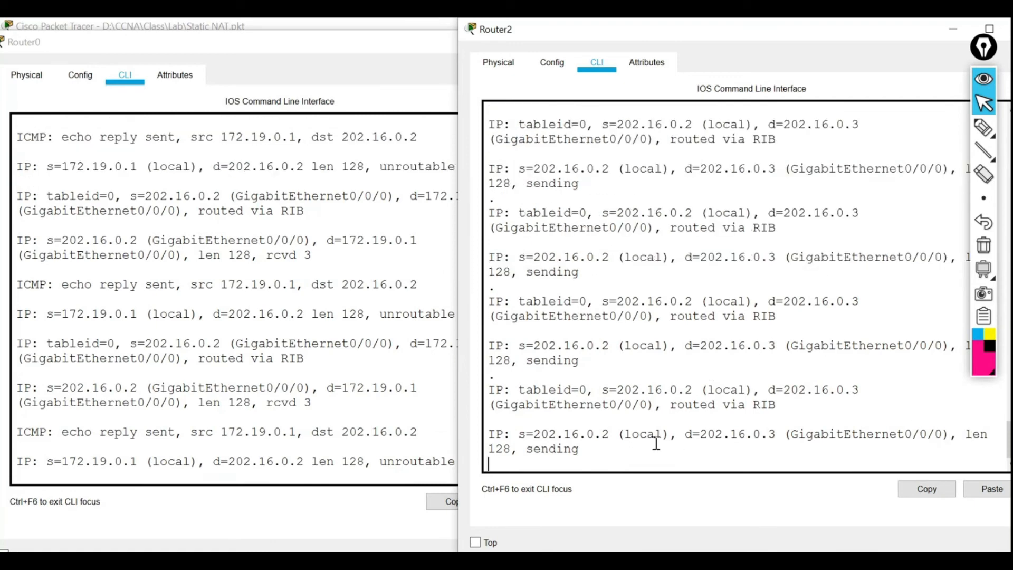
pyautogui.moveTo(534, 433); pyautogui.dragTo(552, 431)
pyautogui.click(555, 431)
pyautogui.moveTo(711, 435); pyautogui.dragTo(729, 435)
pyautogui.click(757, 382)
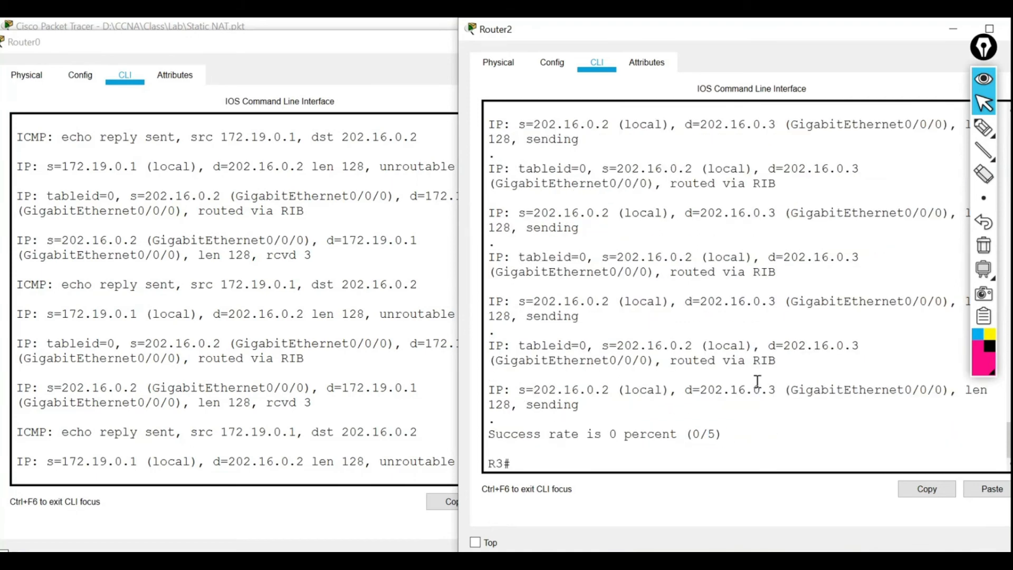
pyautogui.click(273, 378)
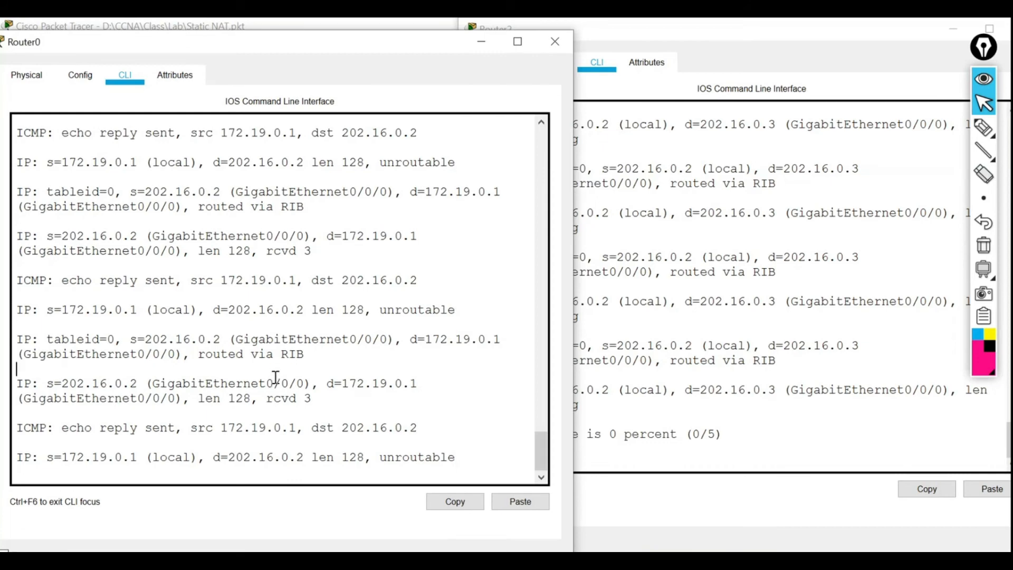
# Close both R1's and R3's consoles.
pyautogui.moveTo(369, 457); pyautogui.dragTo(459, 457)
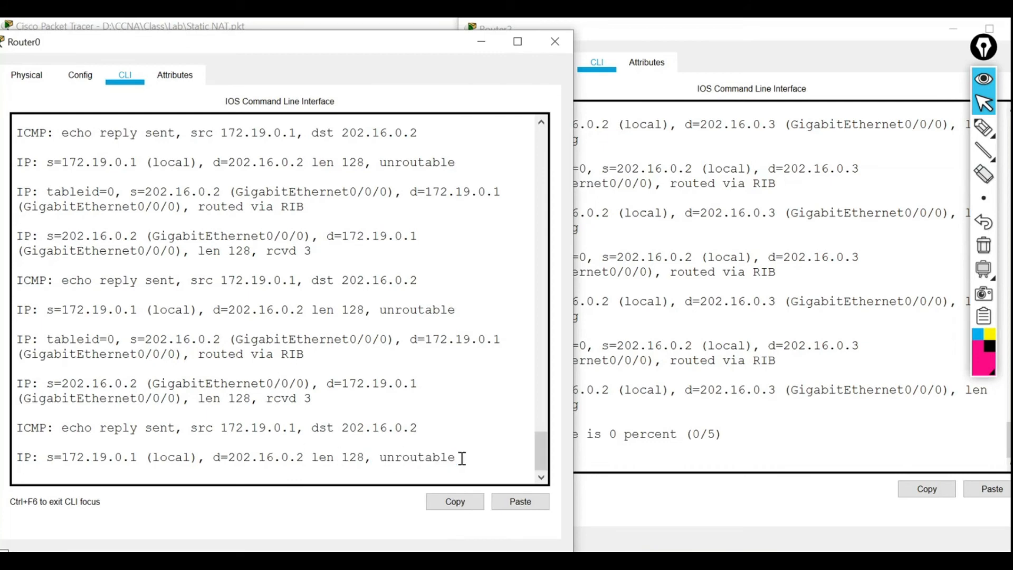
pyautogui.click(555, 41)
pyautogui.moveTo(595, 38); pyautogui.dragTo(545, 54)
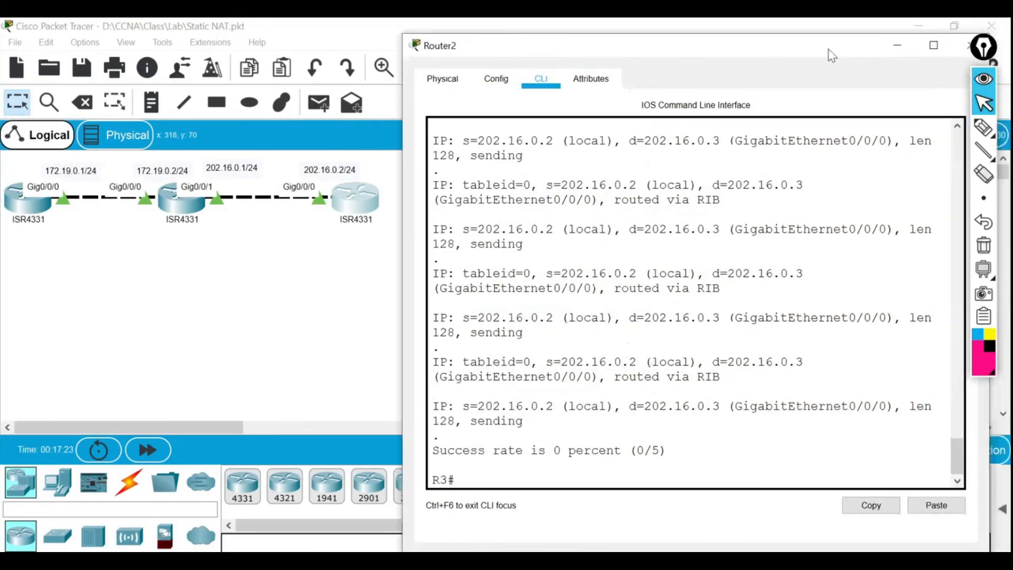
pyautogui.click(970, 46)
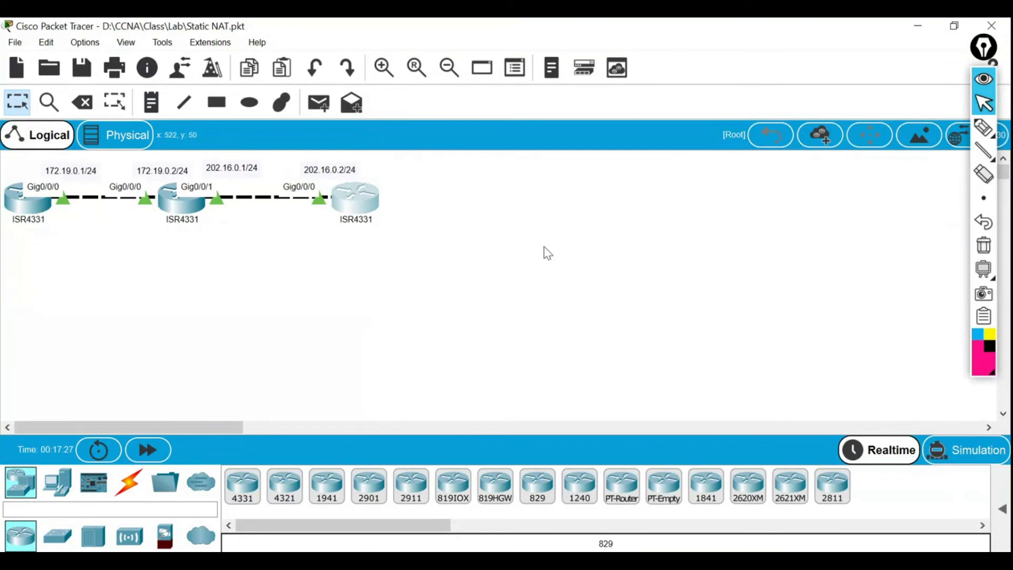
# Turn off all debugging on R1 with u all and close its console.
pyautogui.click(32, 212)
pyautogui.moveTo(530, 27); pyautogui.dragTo(572, 46)
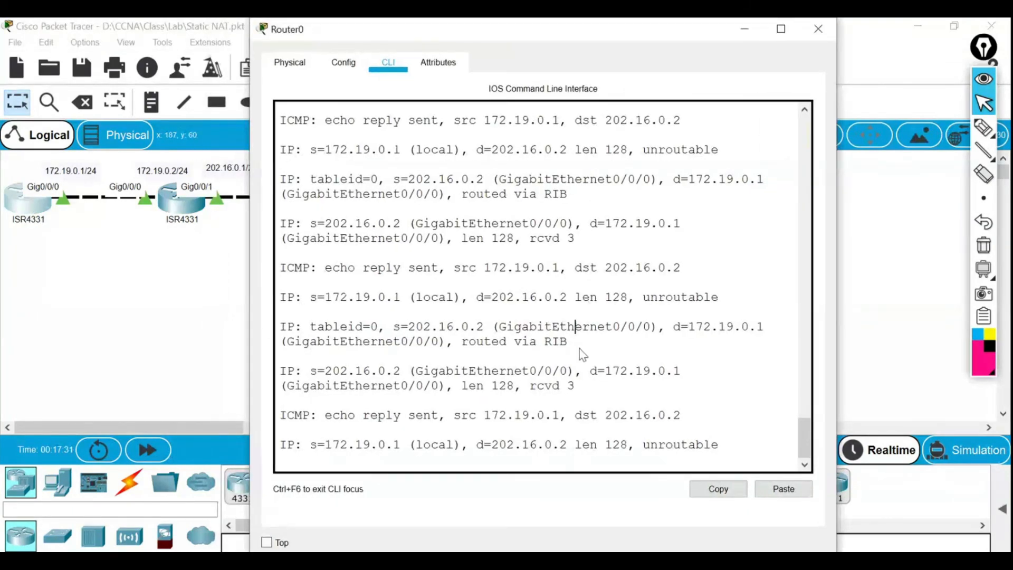
pyautogui.press('Return')
pyautogui.press('Return')
pyautogui.press('Return')
pyautogui.write('u all')
pyautogui.press('Return')
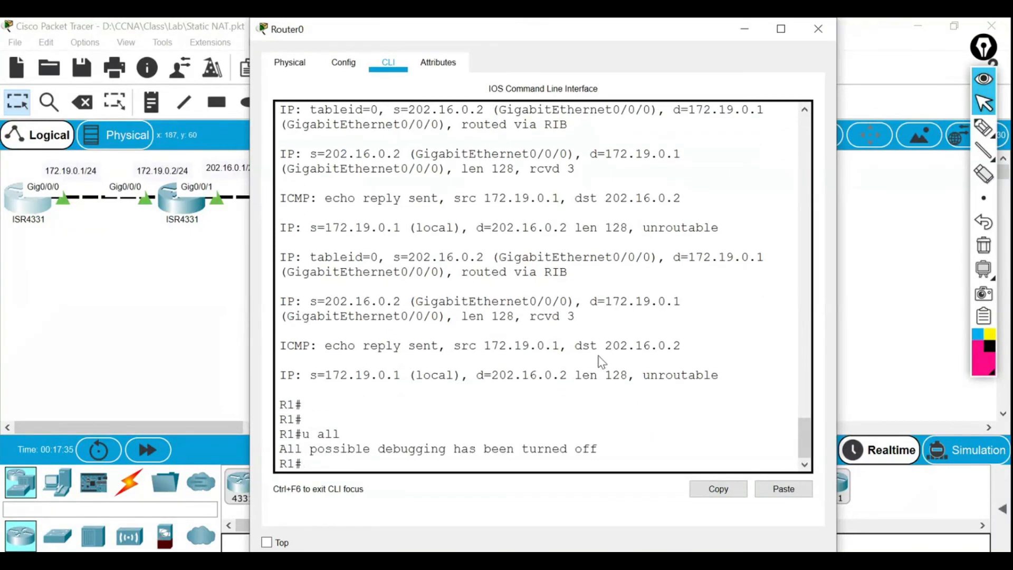
pyautogui.click(818, 29)
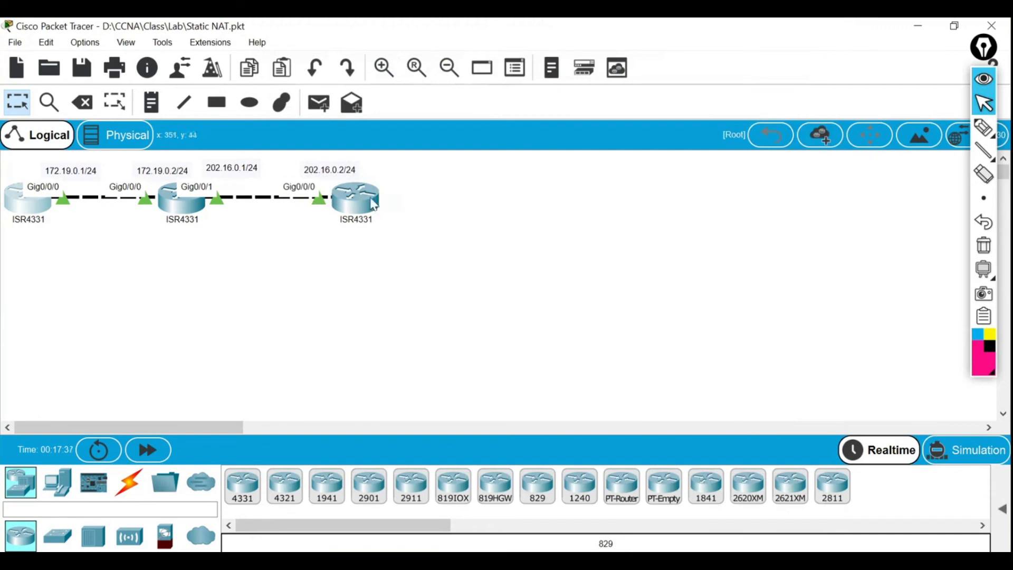
# Turn off all debugging on R3 with u all.
pyautogui.click(355, 199)
pyautogui.write('u all')
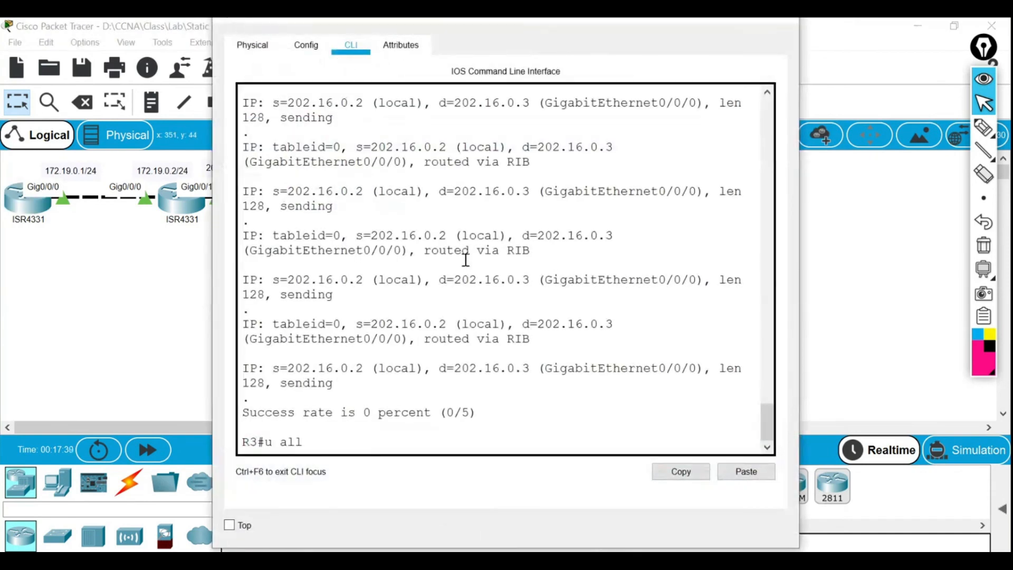
pyautogui.press('Return')
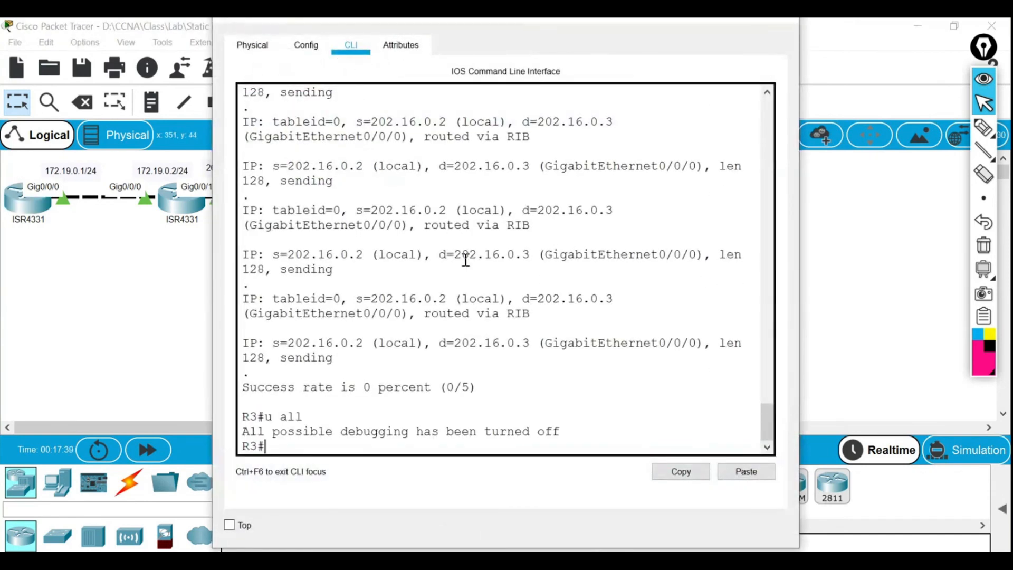
pyautogui.click(790, 30)
pyautogui.click(32, 219)
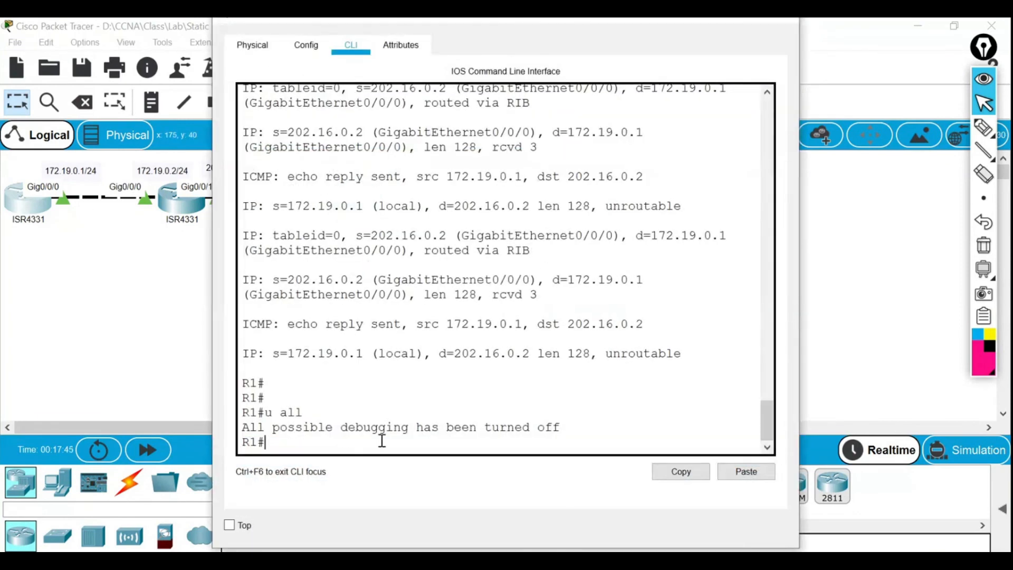
# Add the default route 0.0.0.0 0.0.0.0 via 172.19.0.2 on R1.
pyautogui.write('conf t')
pyautogui.press('Return')
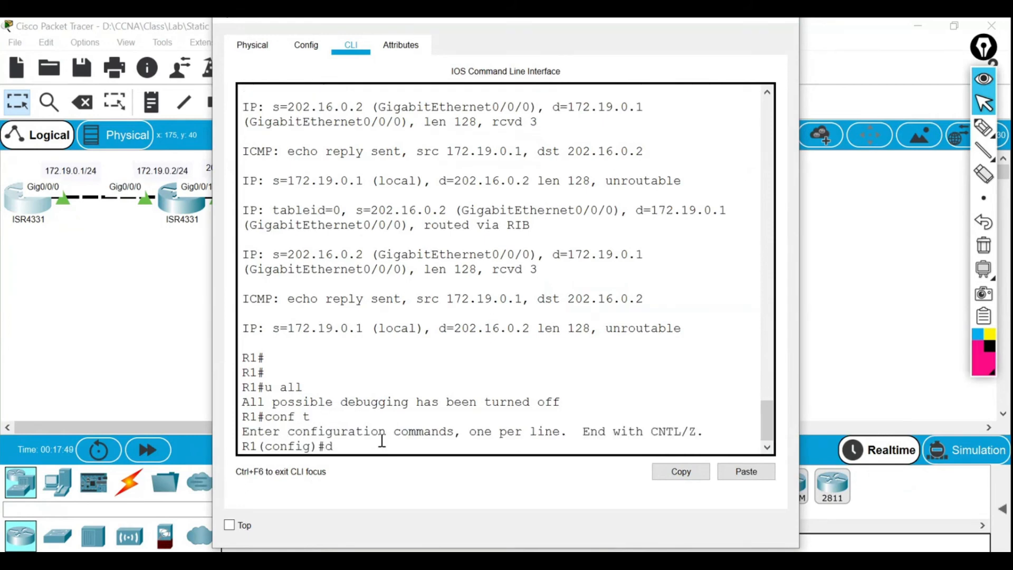
pyautogui.press('BackSpace')
pyautogui.write('ip ro')
pyautogui.press('Tab')
pyautogui.write('t')
pyautogui.press('BackSpace')
pyautogui.write('ue 0.0.0.0 ')
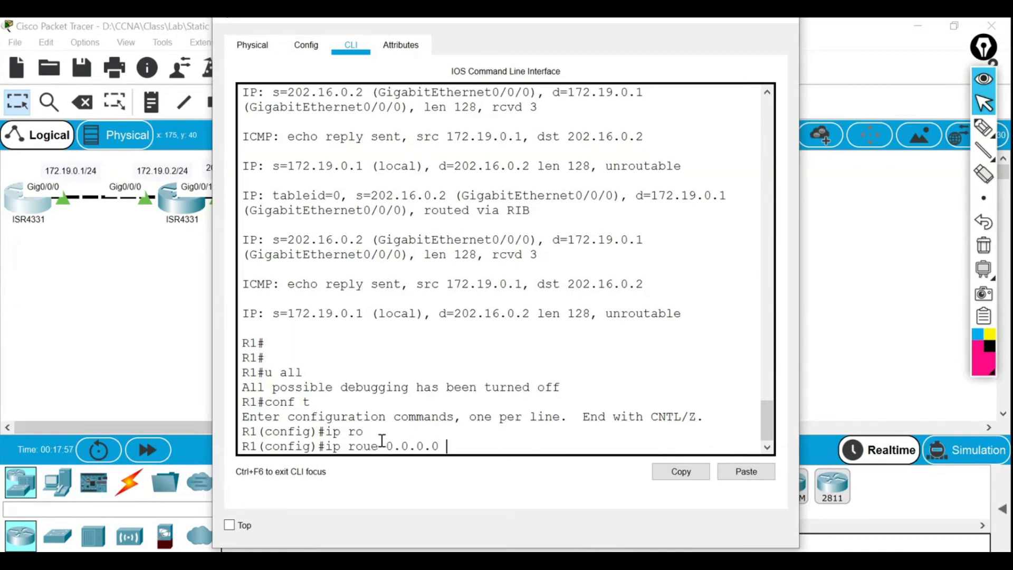
pyautogui.write('0.0.')
pyautogui.write('172.19.0.2')
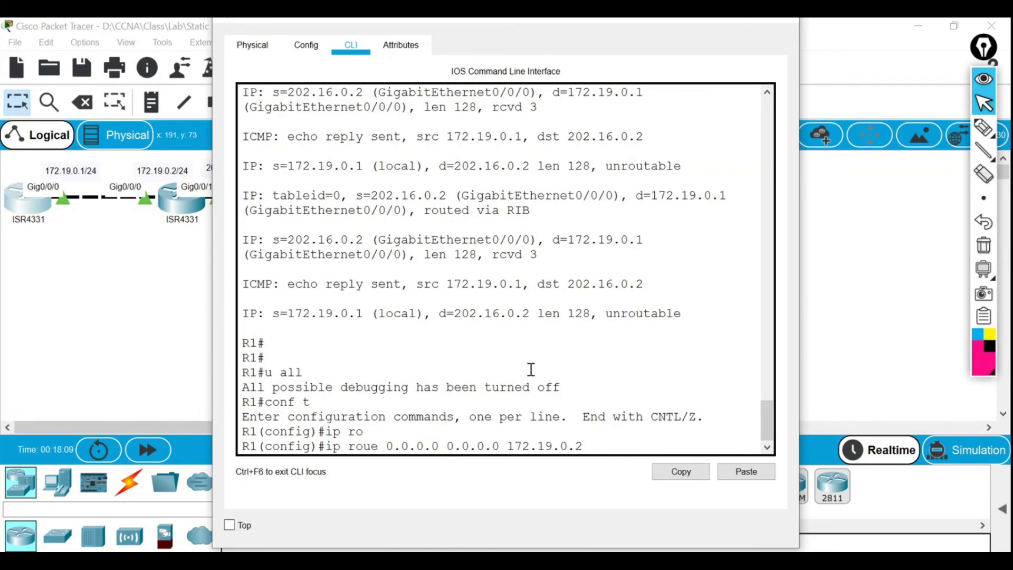
pyautogui.press('Left')
pyautogui.press('Left')
pyautogui.press('Left')
pyautogui.press('Left')
pyautogui.press('Left')
pyautogui.press('Left')
pyautogui.press('Left')
pyautogui.press('Left')
pyautogui.press('Left')
pyautogui.press('Left')
pyautogui.press('Left')
pyautogui.press('Left')
pyautogui.press('Left')
pyautogui.press('Left')
pyautogui.press('Left')
pyautogui.press('Left')
pyautogui.press('Left')
pyautogui.press('Right')
pyautogui.write('t')
pyautogui.press('Return')
# Check the default route in show ip route and ping 202.16.0.2 successfully.
pyautogui.write('e')
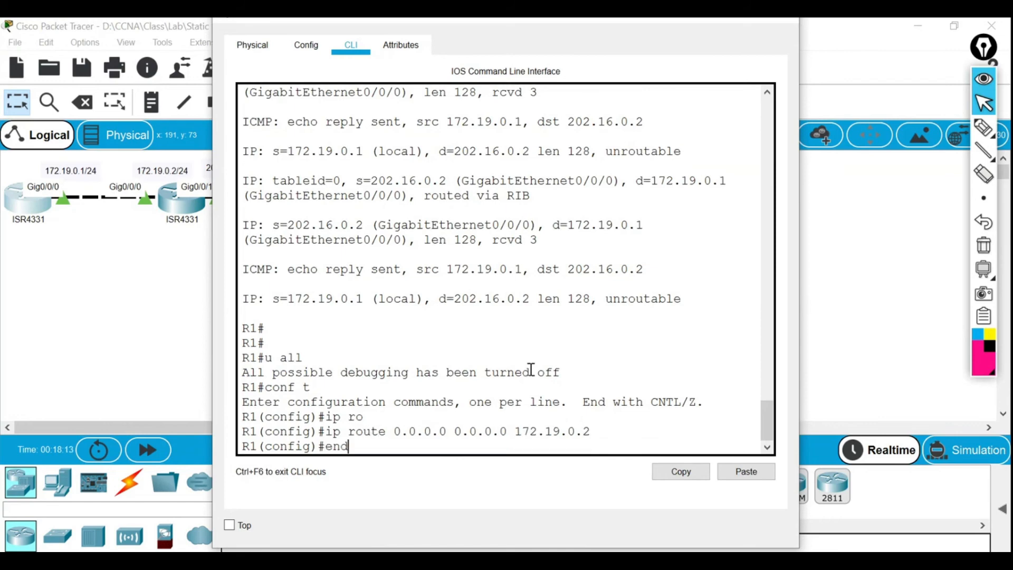
pyautogui.write('nd')
pyautogui.press('Return')
pyautogui.write('show ip')
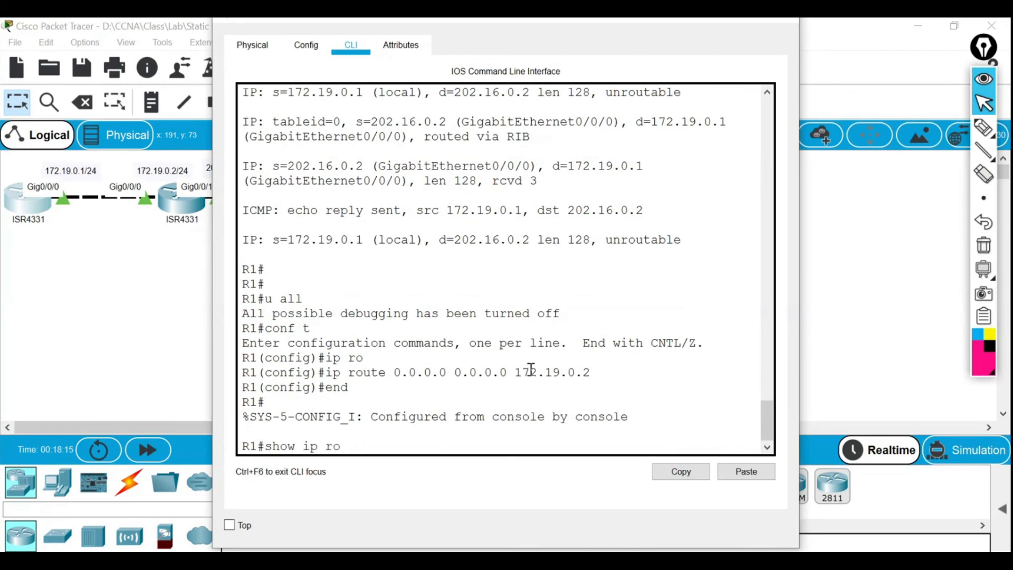
pyautogui.write(' ro')
pyautogui.press('Tab')
pyautogui.press('Return')
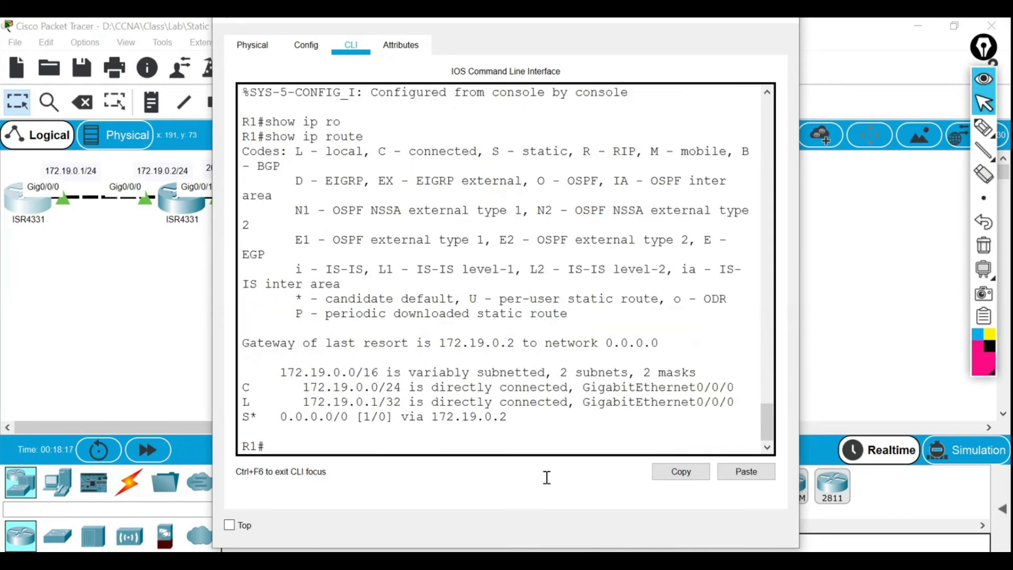
pyautogui.moveTo(509, 417); pyautogui.dragTo(428, 417)
pyautogui.click(303, 443)
pyautogui.write('ping')
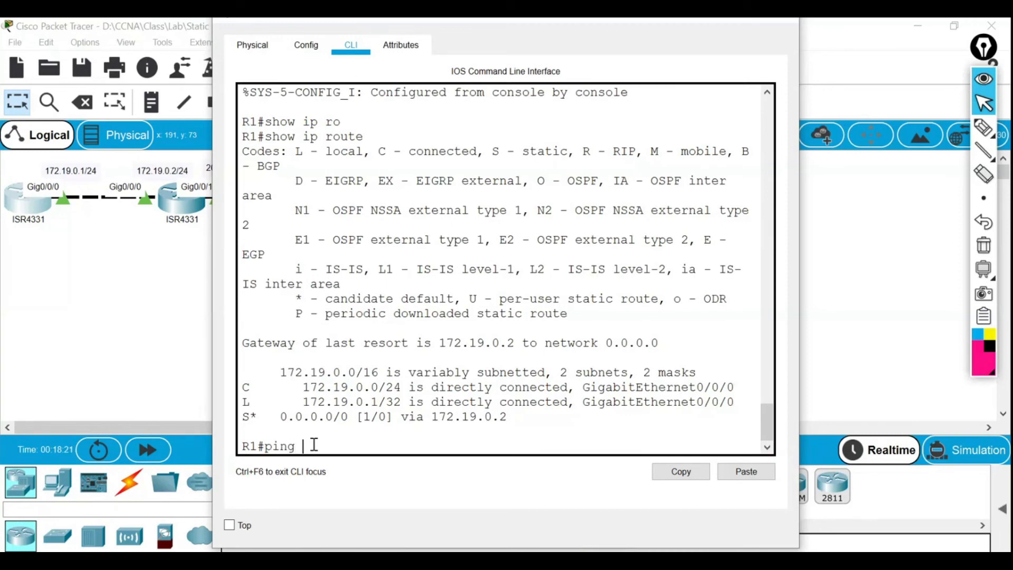
pyautogui.write(' 202.16.0.')
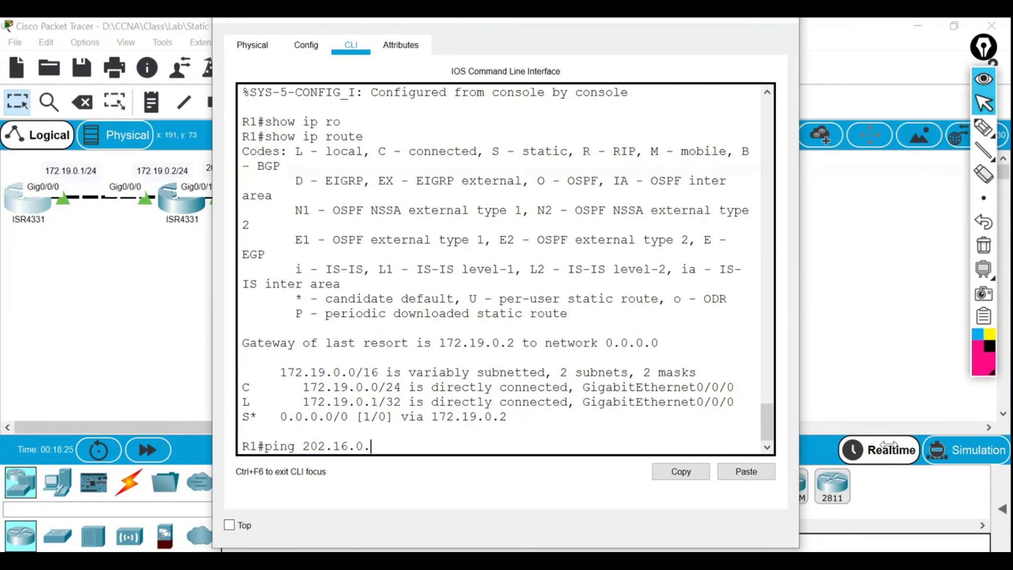
pyautogui.write('2')
pyautogui.press('Return')
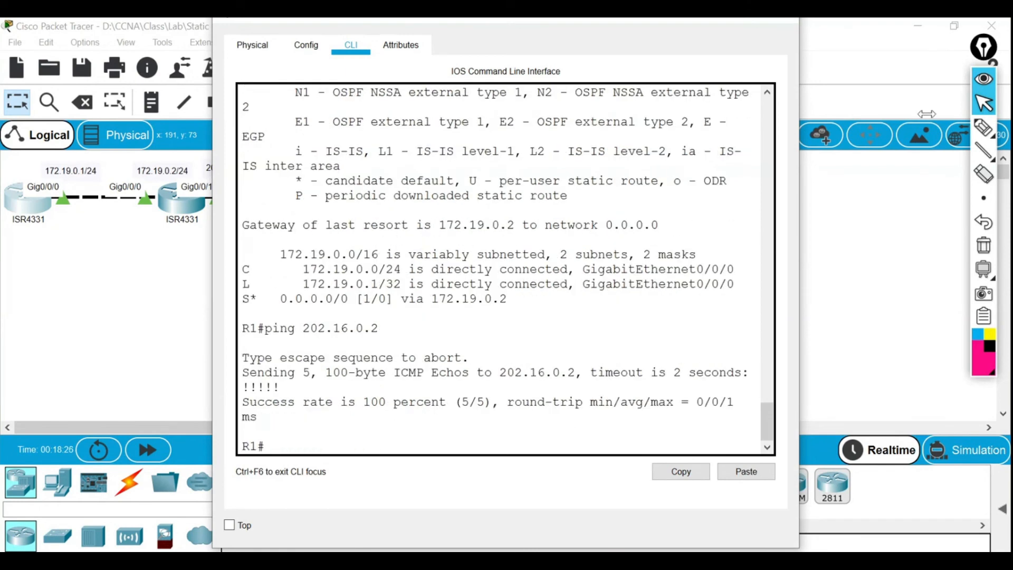
pyautogui.moveTo(681, 29); pyautogui.dragTo(651, 54)
# Rerun R3's ping to 202.16.0.3 and confirm the replies succeed.
pyautogui.click(737, 38)
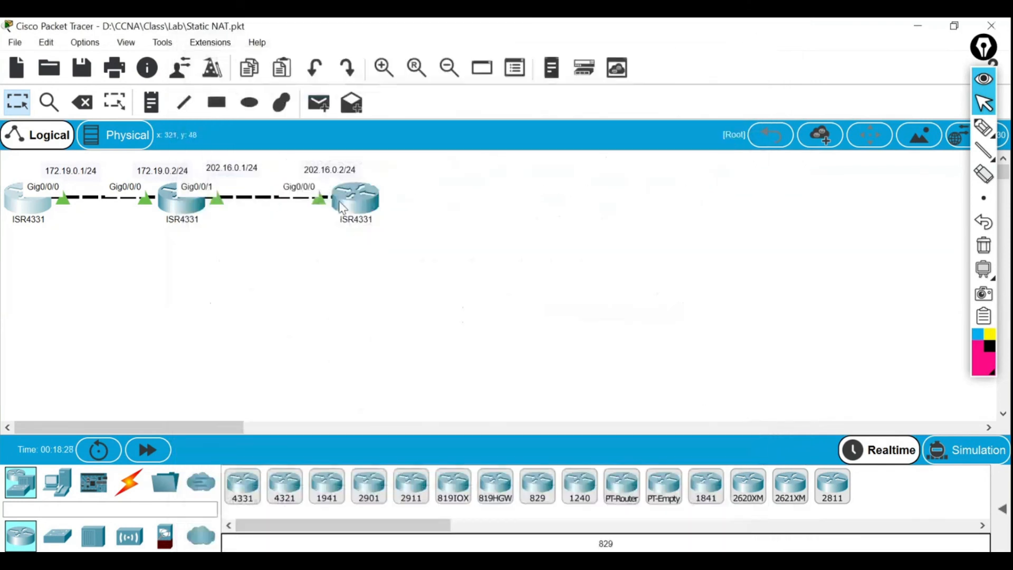
pyautogui.click(363, 204)
pyautogui.press('Up')
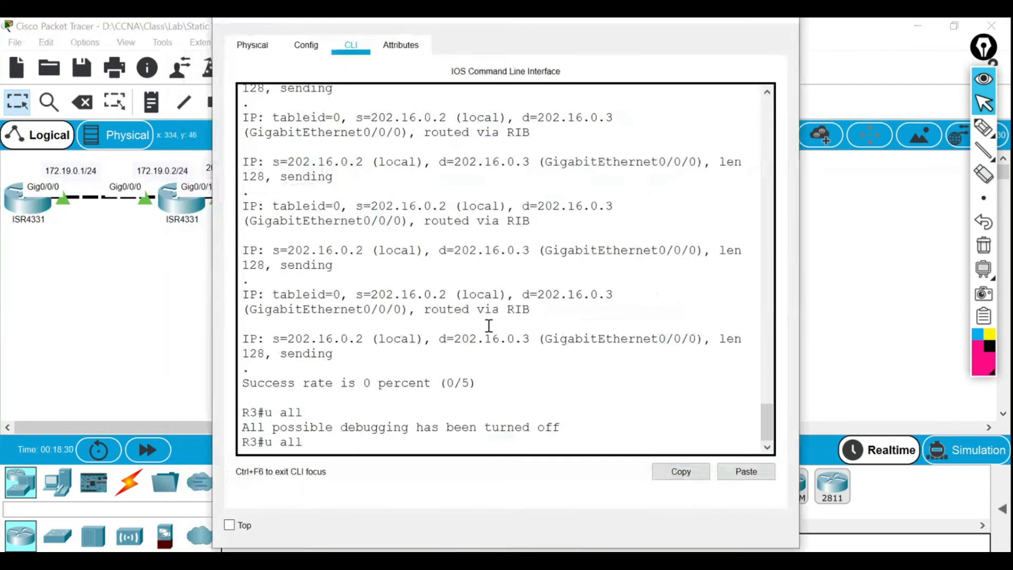
pyautogui.press('Up')
pyautogui.press('Return')
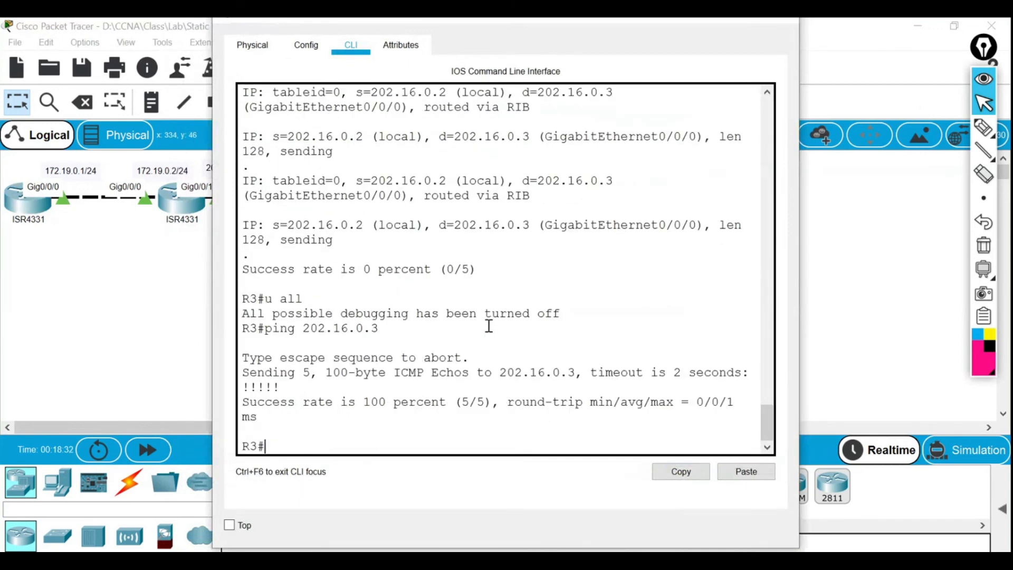
pyautogui.moveTo(280, 391); pyautogui.dragTo(240, 391)
pyautogui.click(274, 388)
pyautogui.click(294, 395)
# Turn on debug ip packet on R3.
pyautogui.write('de')
pyautogui.press('Tab')
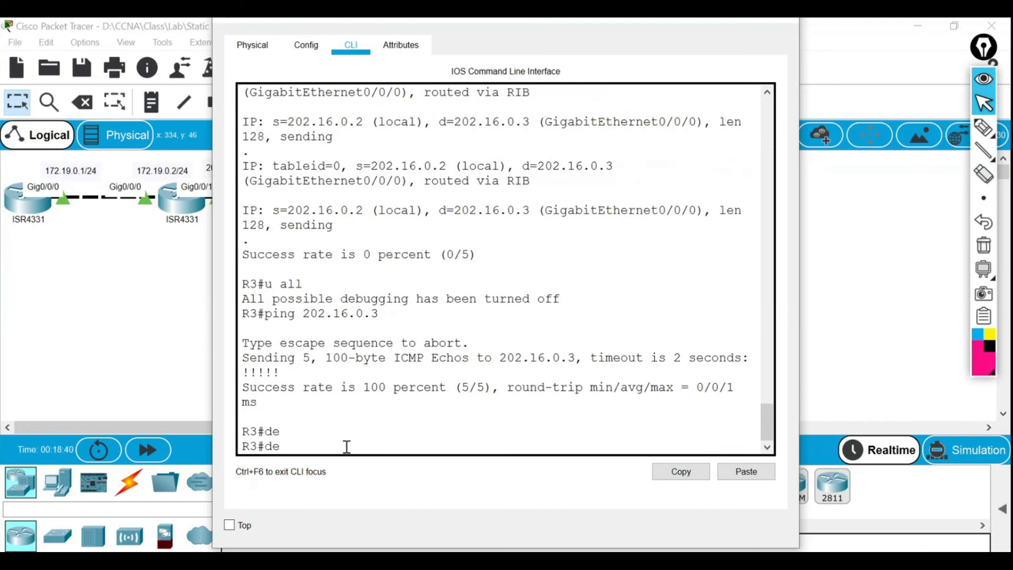
pyautogui.write('n')
pyautogui.press('Tab')
pyautogui.press('BackSpace')
pyautogui.write('b')
pyautogui.press('Tab')
pyautogui.write('ip pac')
pyautogui.press('Tab')
pyautogui.press('Return')
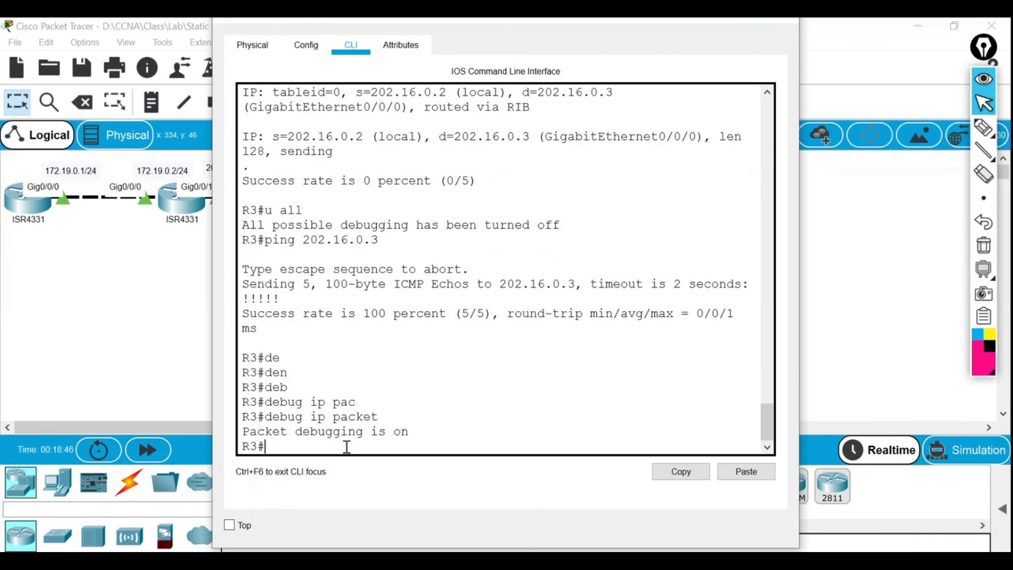
# Turn on debug ip icmp on R3.
pyautogui.write('de')
pyautogui.press('Tab')
pyautogui.write('b')
pyautogui.press('Tab')
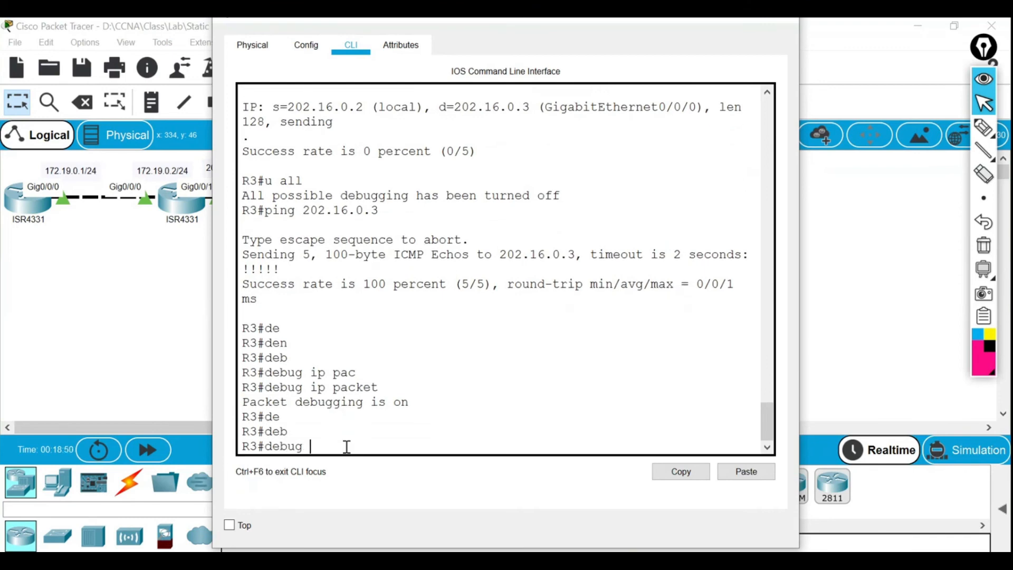
pyautogui.write('ip ic')
pyautogui.press('Tab')
pyautogui.press('Return')
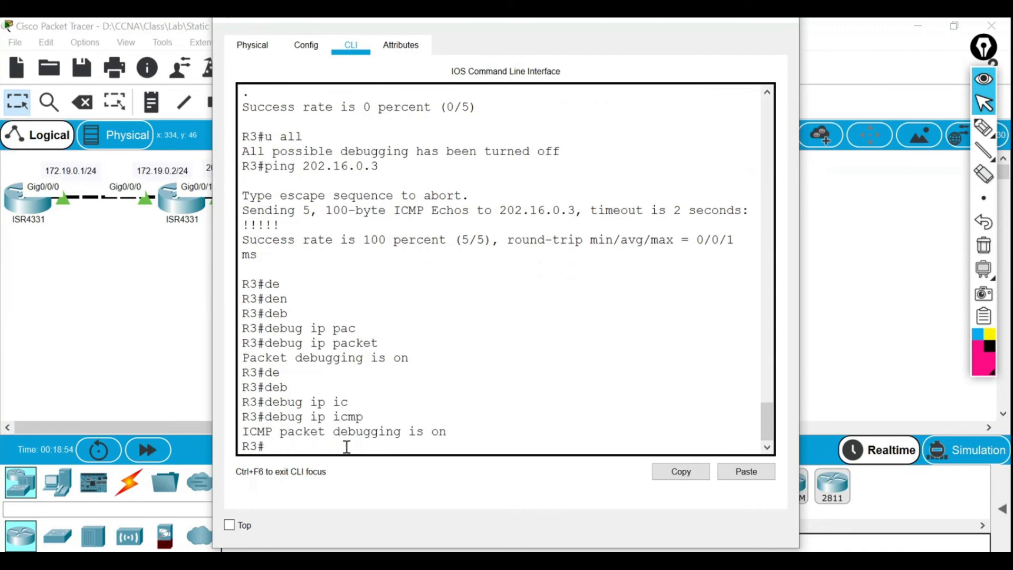
# Turn on debug ip packet on R1.
pyautogui.click(26, 211)
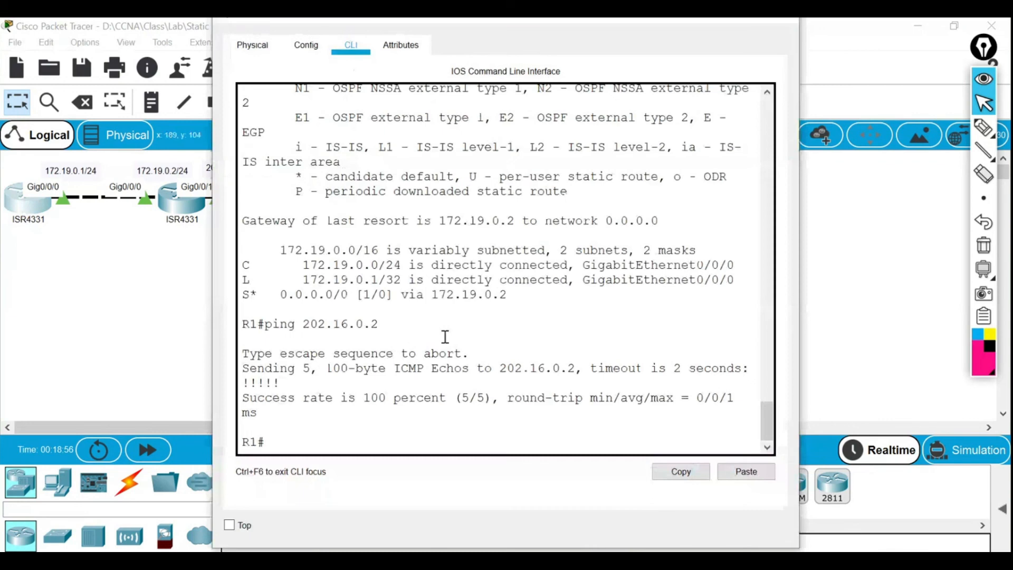
pyautogui.write('de')
pyautogui.press('Tab')
pyautogui.write('b')
pyautogui.press('Tab')
pyautogui.write('ip pa')
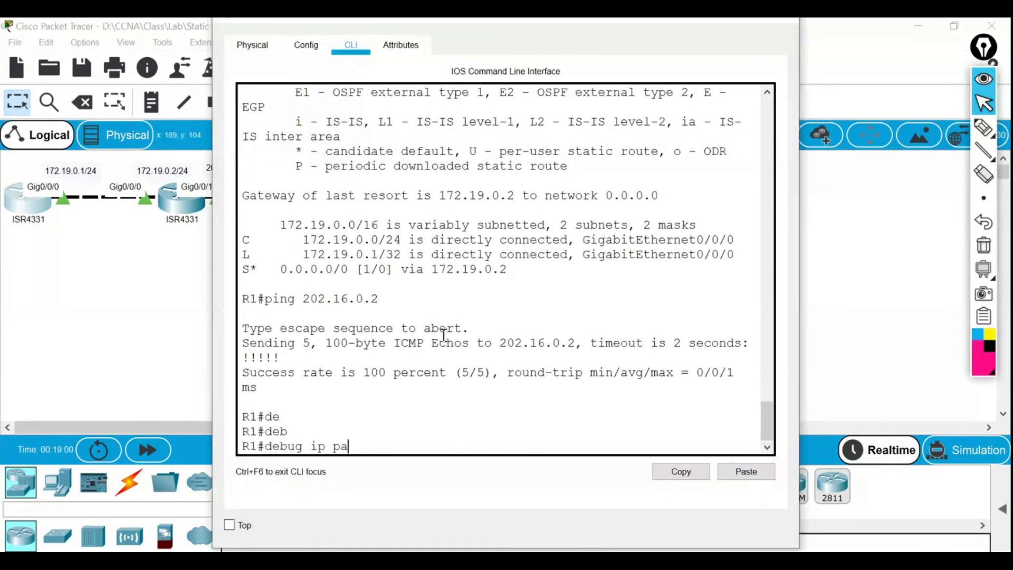
pyautogui.press('Tab')
pyautogui.press('Return')
# Turn on ICMP debugging on R1.
pyautogui.write('de')
pyautogui.press('Tab')
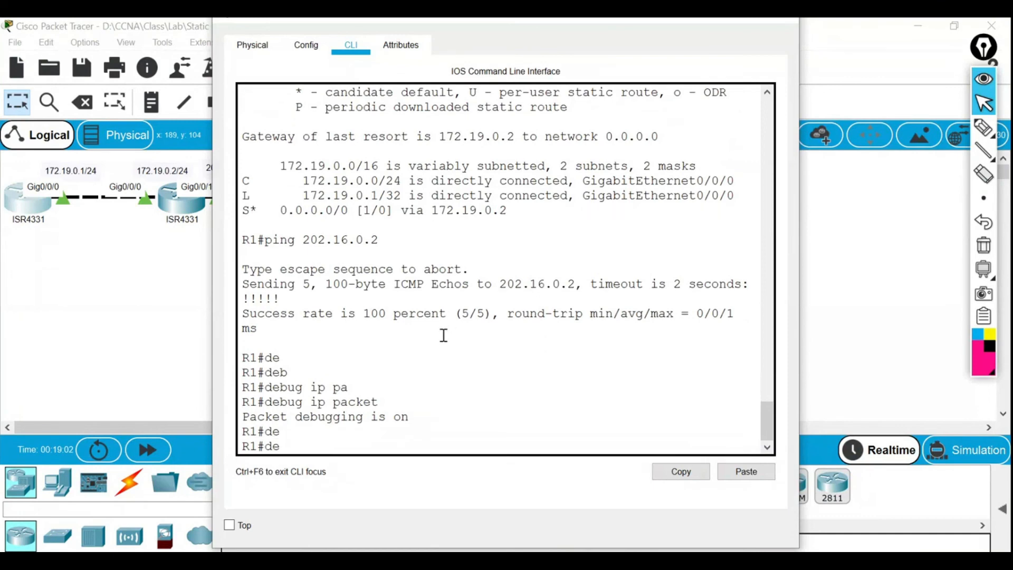
pyautogui.write('b')
pyautogui.press('Tab')
pyautogui.write('ip isc')
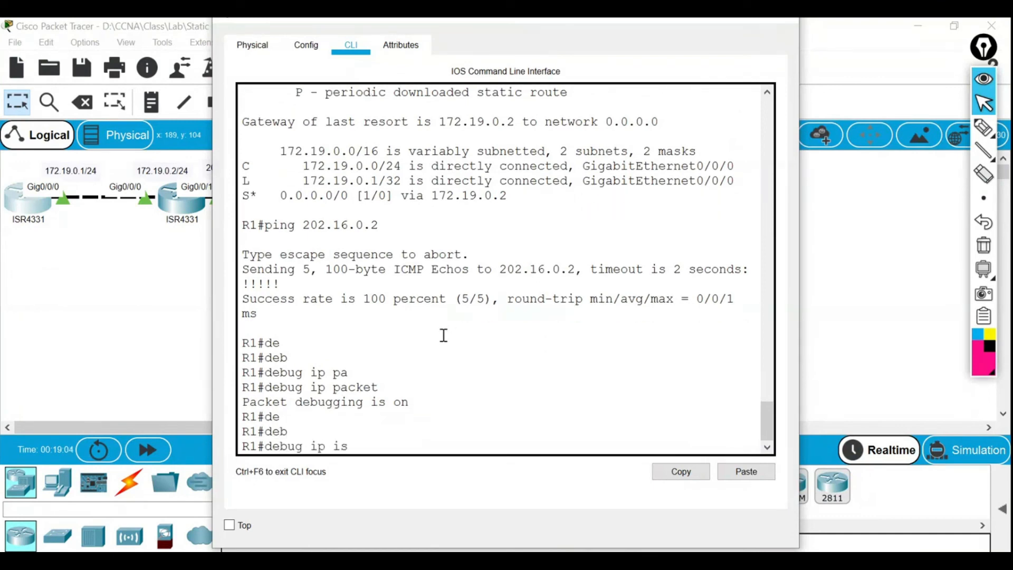
pyautogui.press('Tab')
pyautogui.press('Tab')
pyautogui.press('Return')
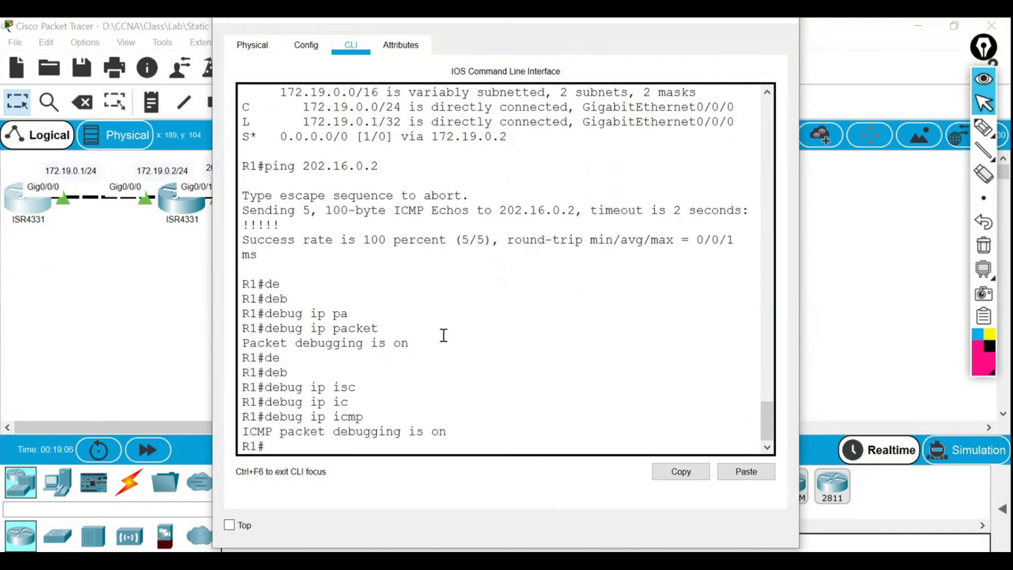
# Place R1's and R3's consoles side by side and ping 203.16.0.3 from R3.
pyautogui.moveTo(603, 20); pyautogui.dragTo(464, 38)
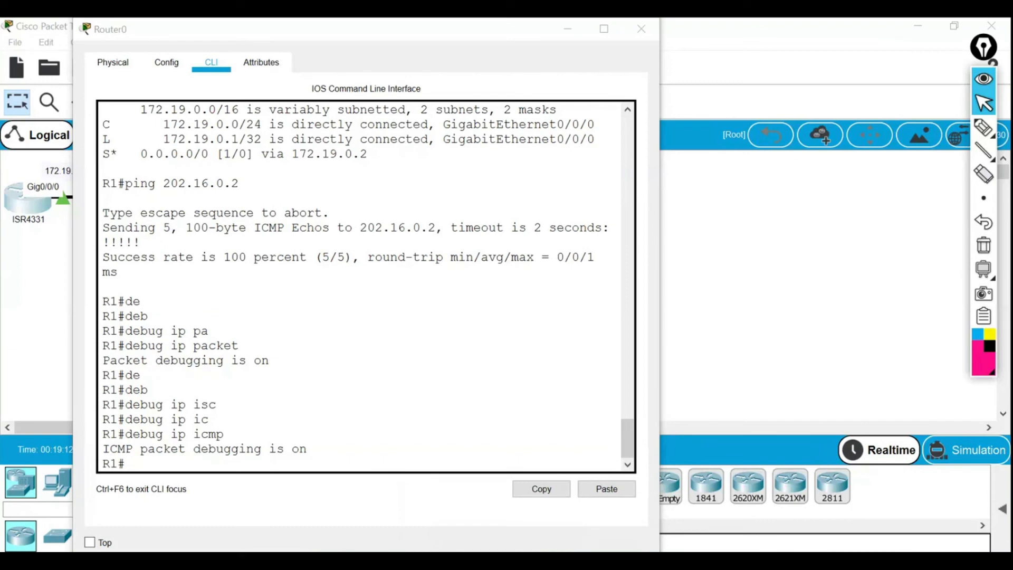
pyautogui.click(753, 496)
pyautogui.moveTo(509, 22); pyautogui.dragTo(641, 39)
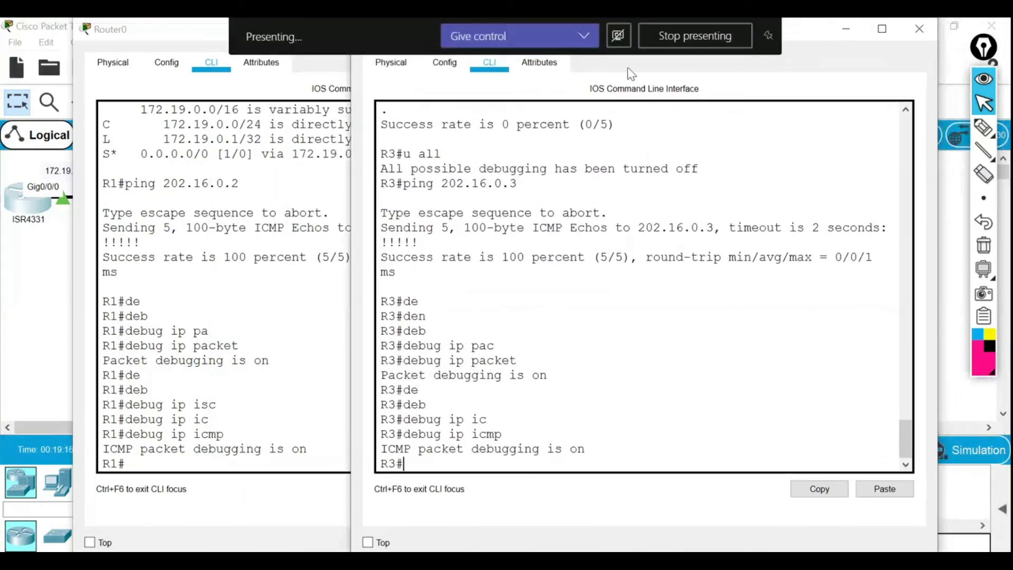
pyautogui.moveTo(742, 32); pyautogui.dragTo(776, 30)
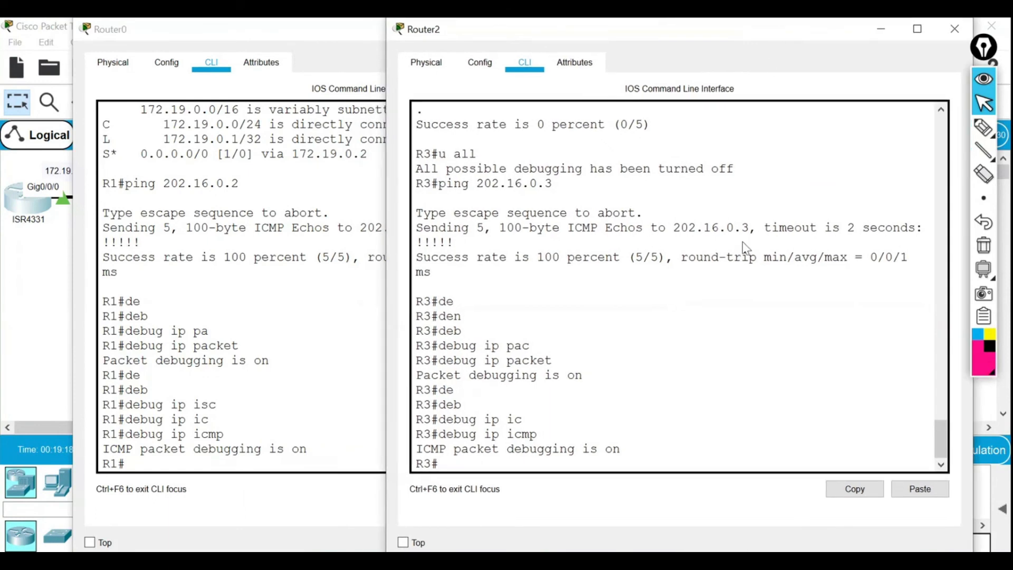
pyautogui.write('ping 203.16.0.3')
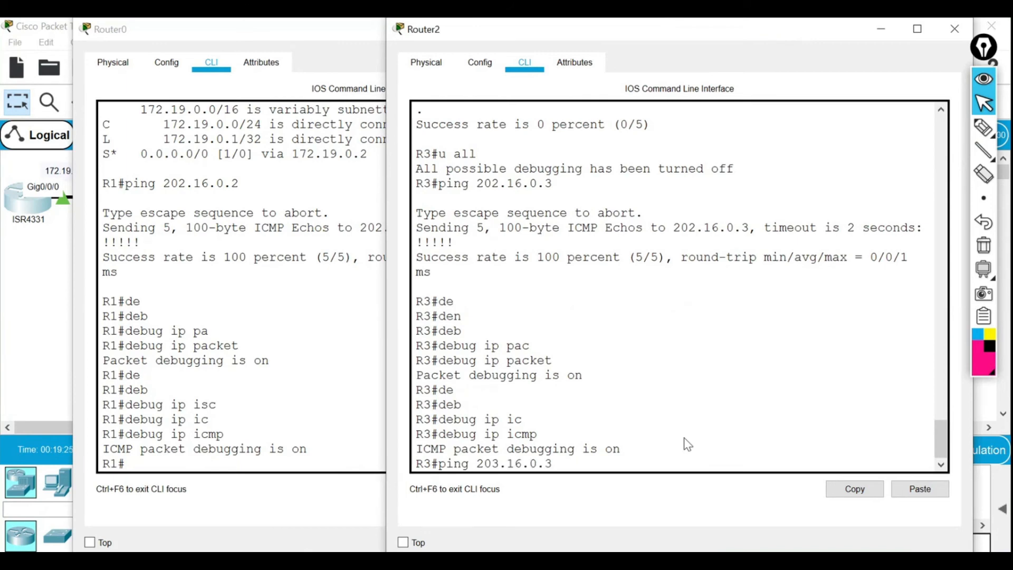
pyautogui.press('Return')
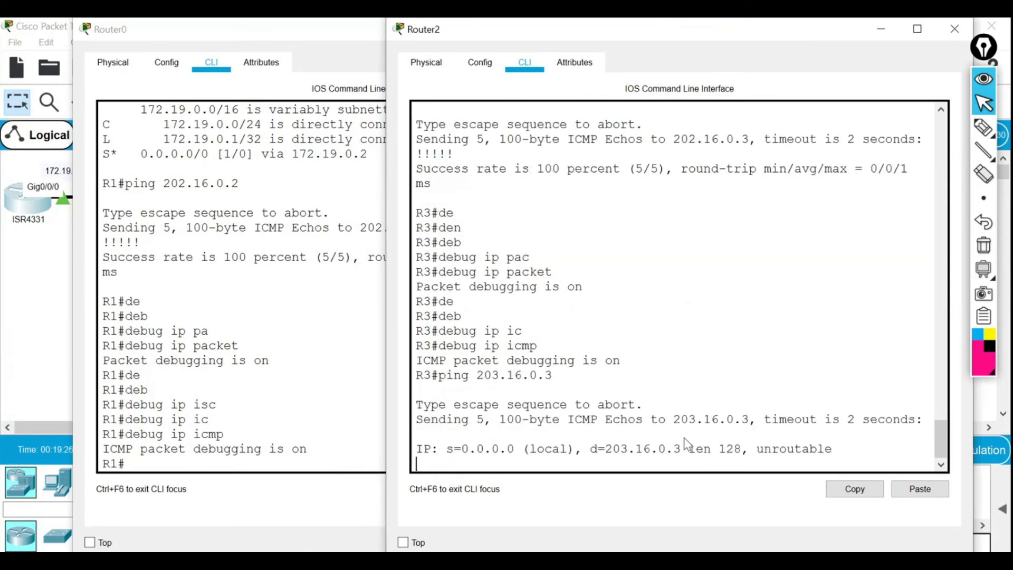
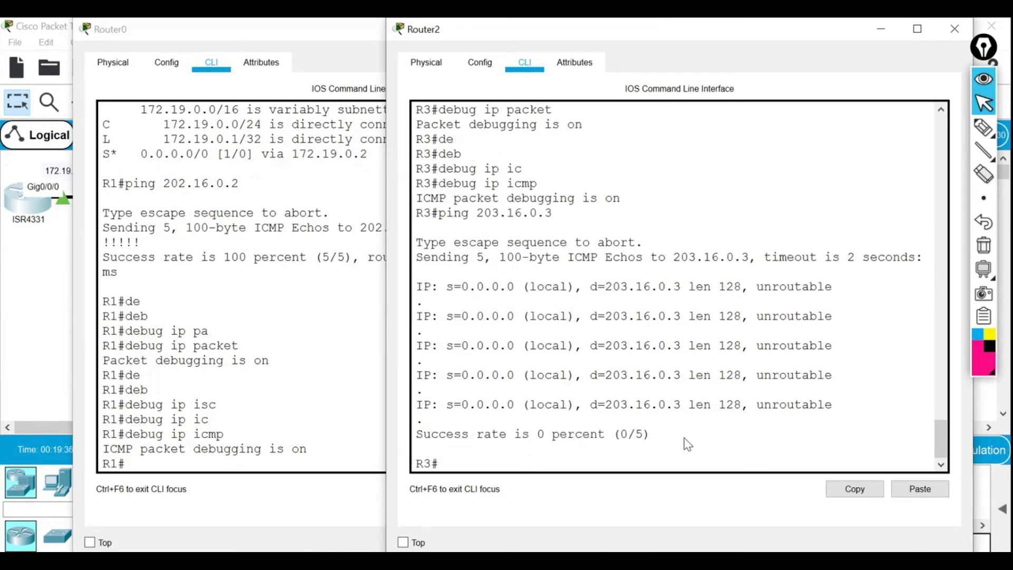
# Edit R3's previous ping to 202.16.0.3 and run it, getting 100 percent success.
pyautogui.press('Up')
pyautogui.press('Left')
pyautogui.press('Left')
pyautogui.press('Left')
pyautogui.press('Left')
pyautogui.press('Left')
pyautogui.press('BackSpace')
pyautogui.write('2')
pyautogui.press('Return')
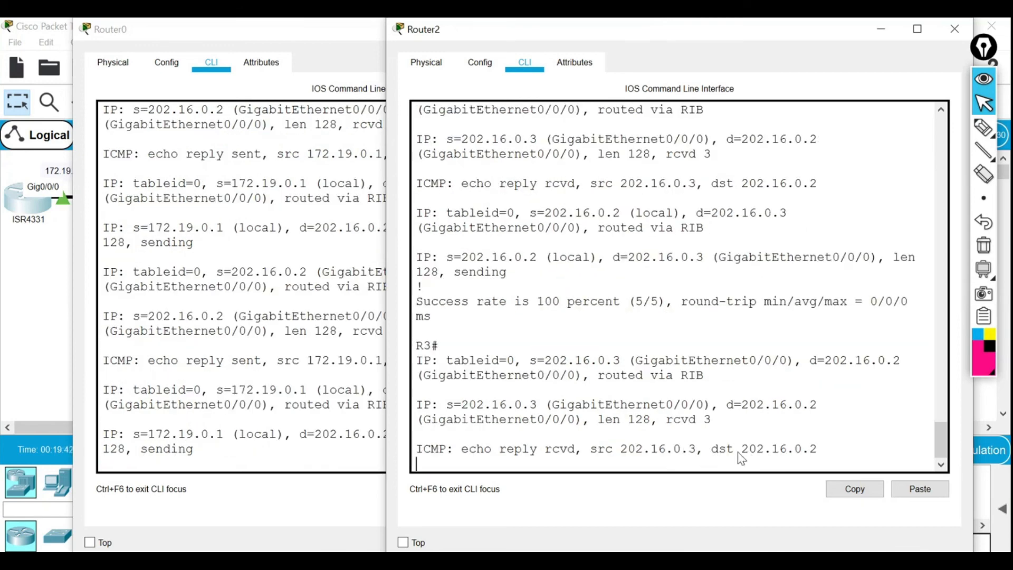
# Point out the 202.16.0.2 source and 202.16.0.3 destination addresses in the debug output.
pyautogui.moveTo(626, 455); pyautogui.dragTo(680, 454)
pyautogui.click(636, 453)
pyautogui.click(620, 453)
pyautogui.moveTo(462, 262); pyautogui.dragTo(539, 262)
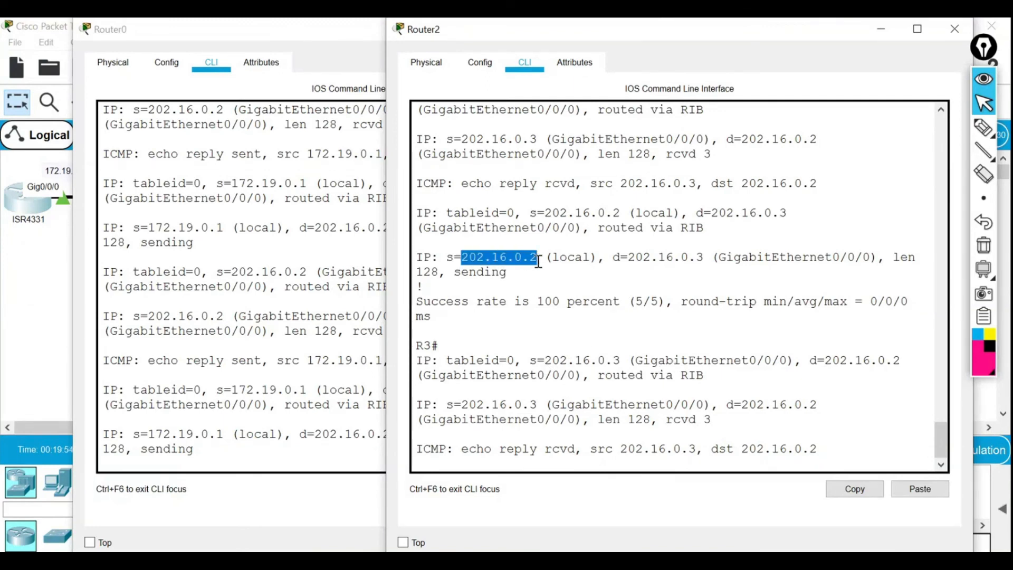
pyautogui.moveTo(635, 258); pyautogui.dragTo(712, 257)
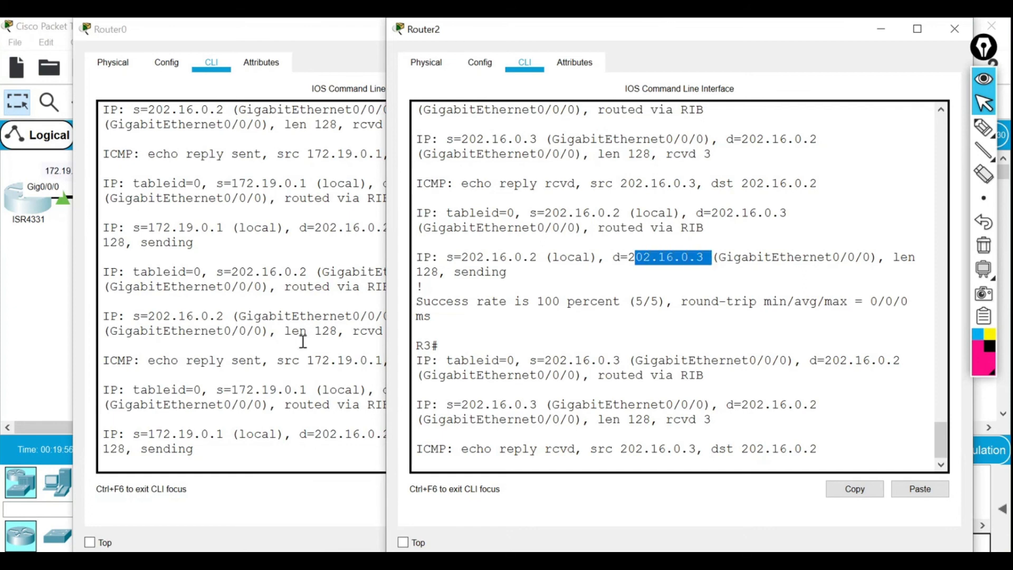
# On Router0, highlight source 172.19.0.1 and destination 202.16.0.2, then minimize Router0 and R3 consoles.
pyautogui.click(289, 336)
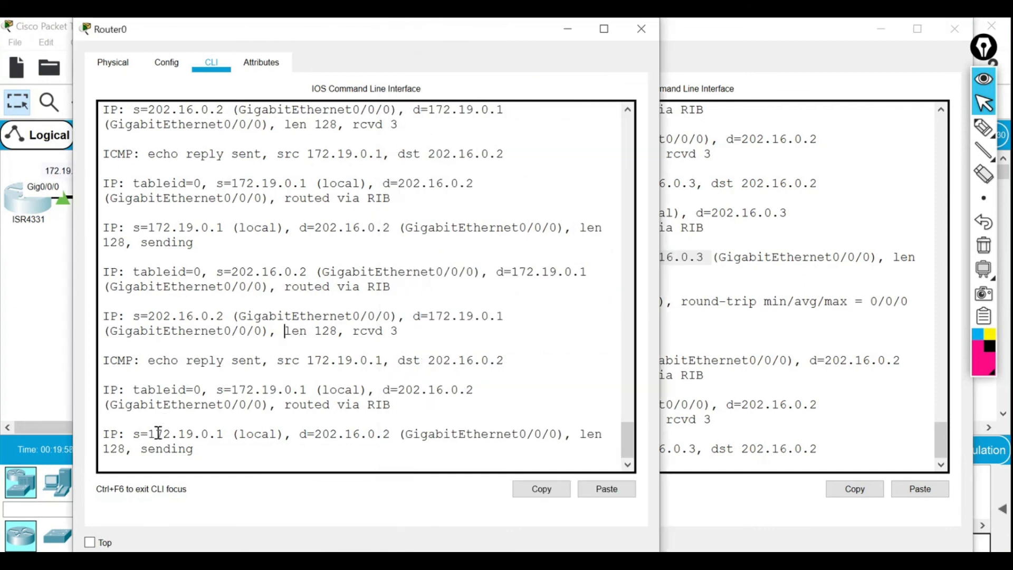
pyautogui.moveTo(150, 433); pyautogui.dragTo(218, 434)
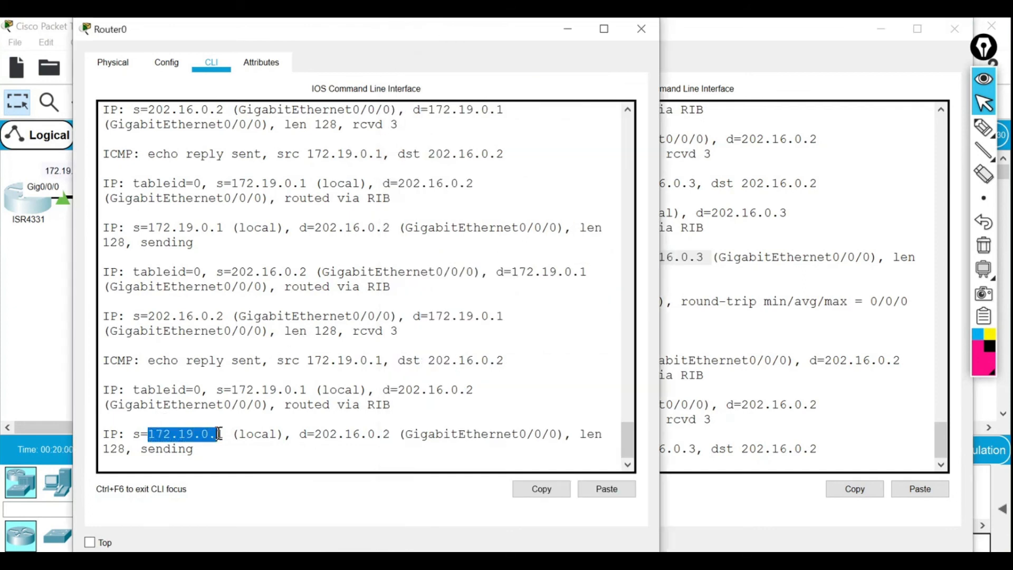
pyautogui.moveTo(219, 433); pyautogui.dragTo(222, 434)
pyautogui.click(223, 434)
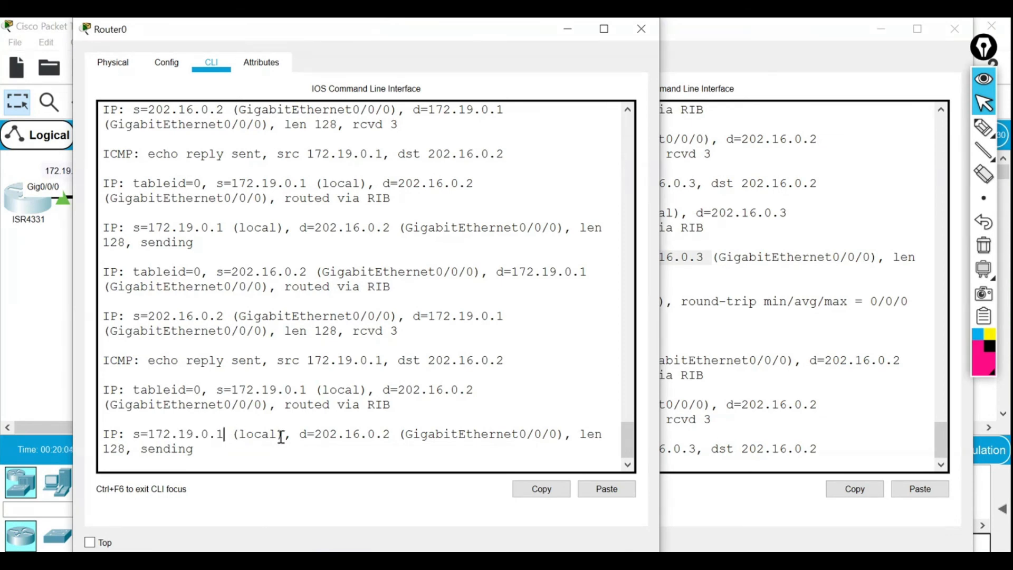
pyautogui.moveTo(315, 433); pyautogui.dragTo(392, 434)
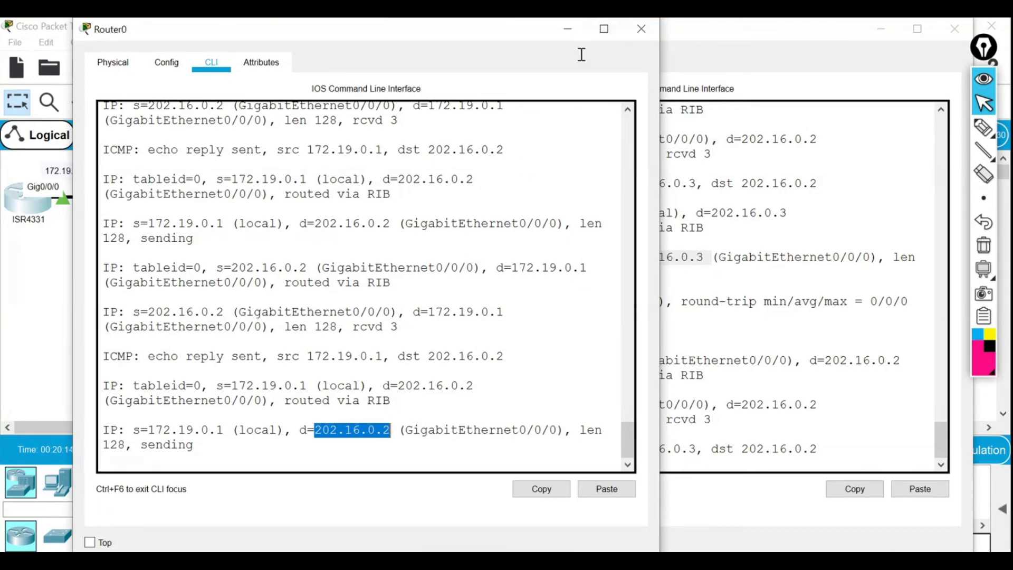
pyautogui.click(568, 33)
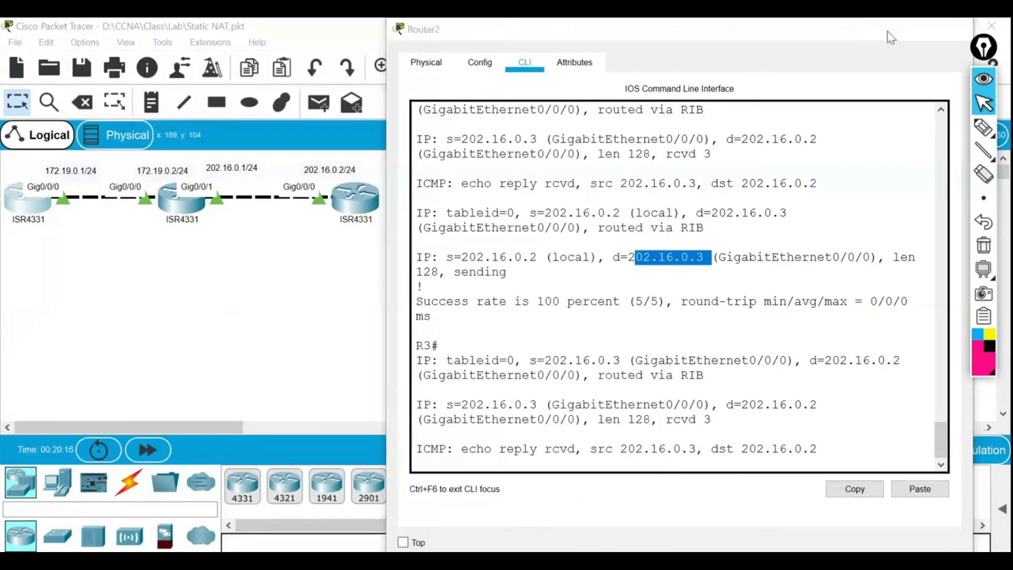
pyautogui.click(884, 30)
# Open the middle router R2's console and run 'debug ip nat'.
pyautogui.click(190, 218)
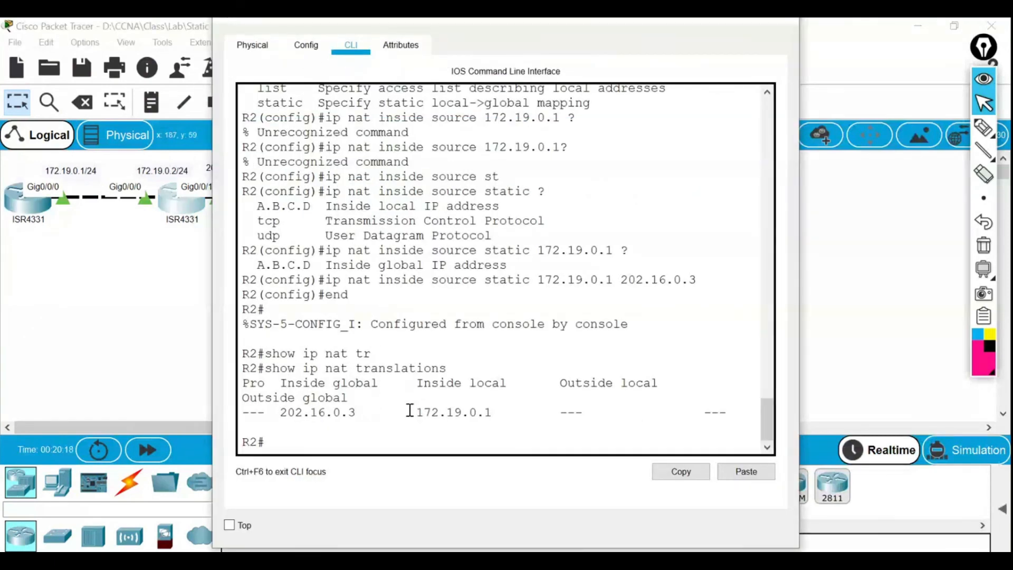
pyautogui.write('s')
pyautogui.write('de')
pyautogui.press('Tab')
pyautogui.write('b')
pyautogui.press('Tab')
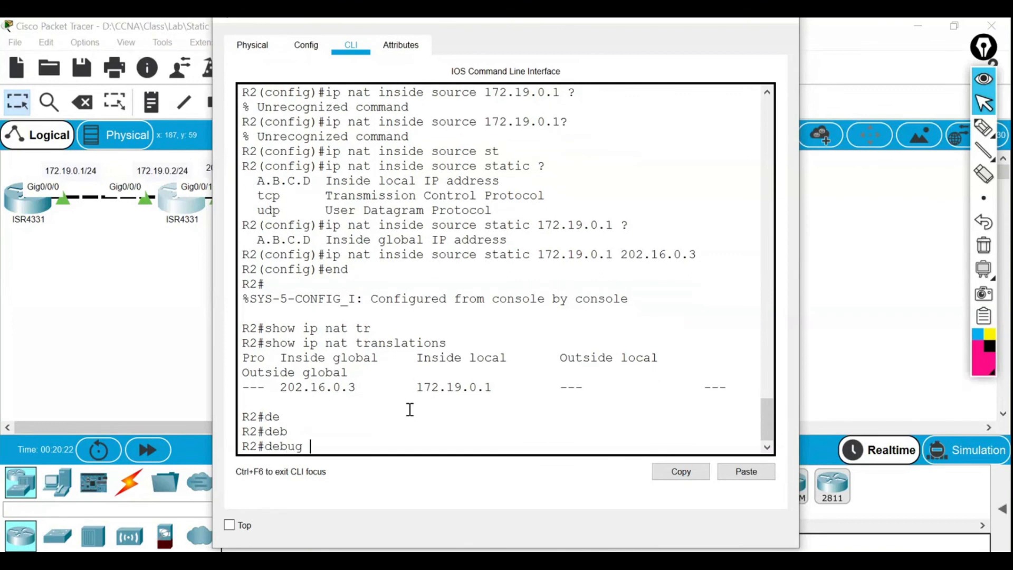
pyautogui.write('ip nat t')
pyautogui.press('Tab')
pyautogui.press('BackSpace')
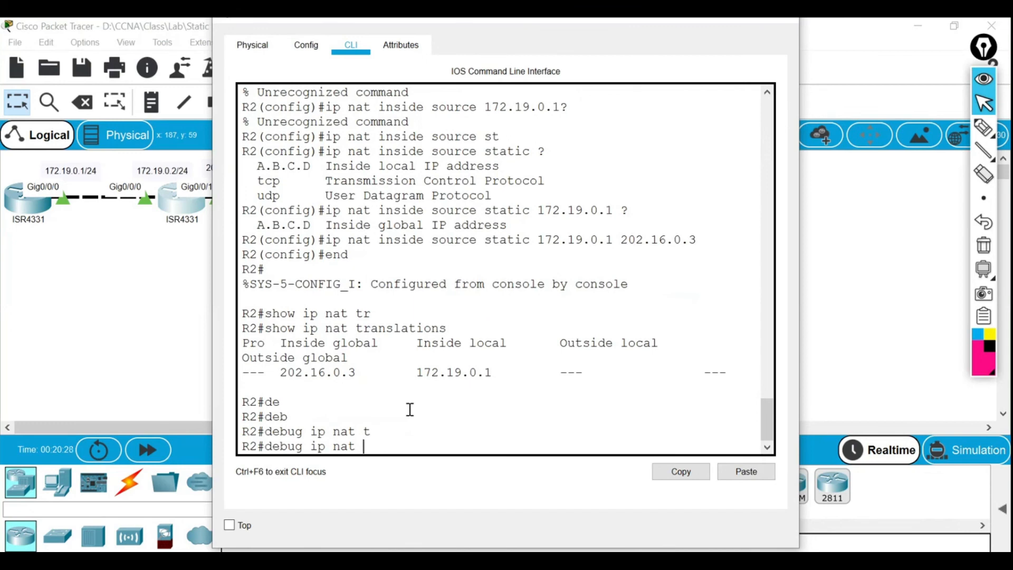
pyautogui.write('?')
pyautogui.press('BackSpace')
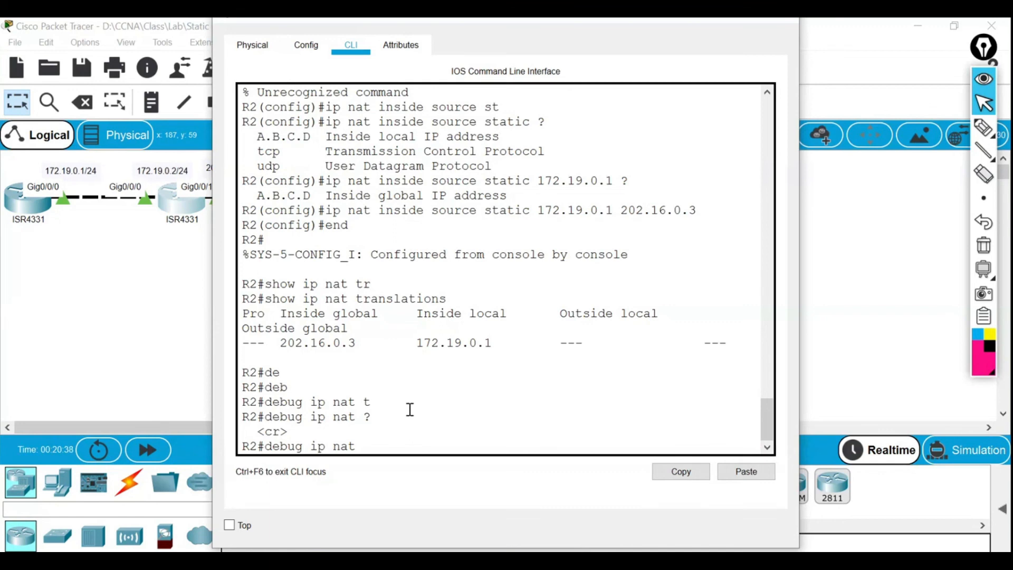
pyautogui.press('Return')
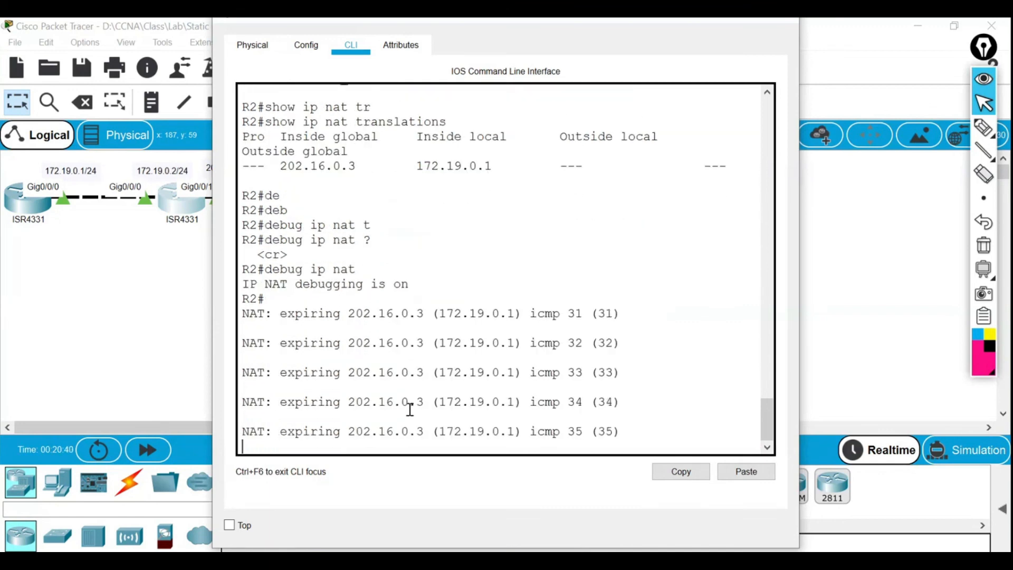
pyautogui.press('Return')
pyautogui.press('Return')
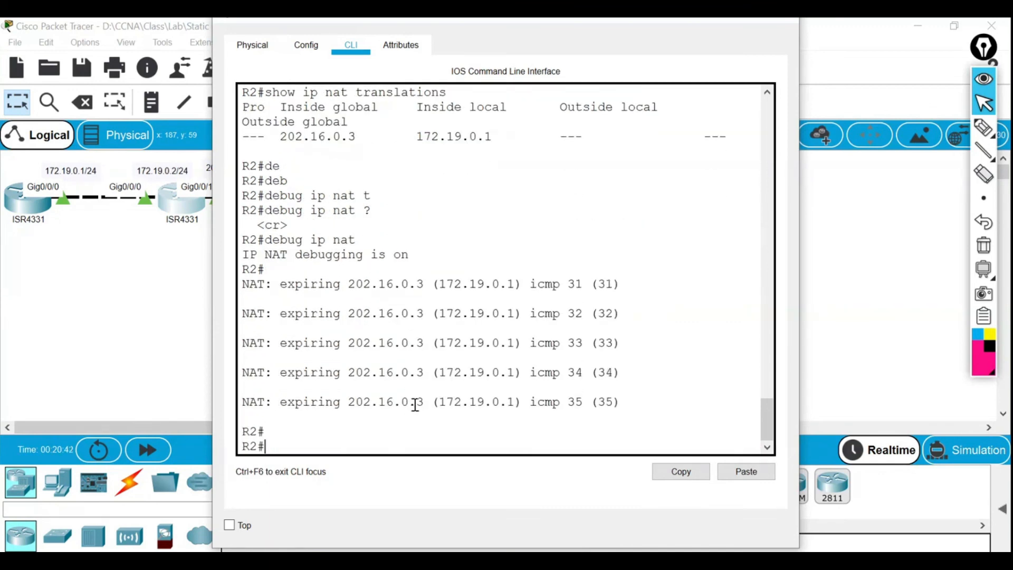
# Arrange the R2 console on the left and the R3 console on the right.
pyautogui.click(607, 561)
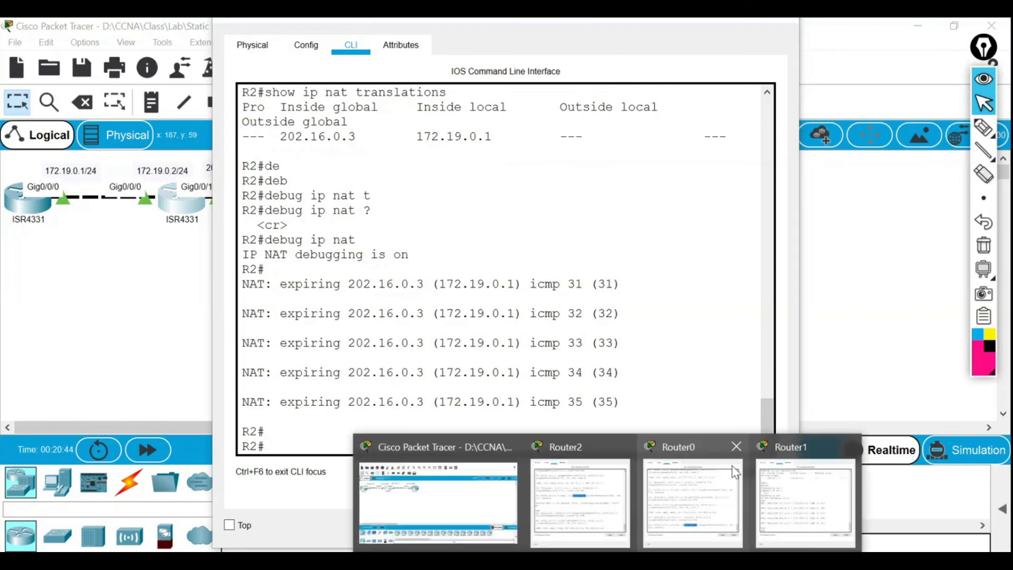
pyautogui.click(596, 494)
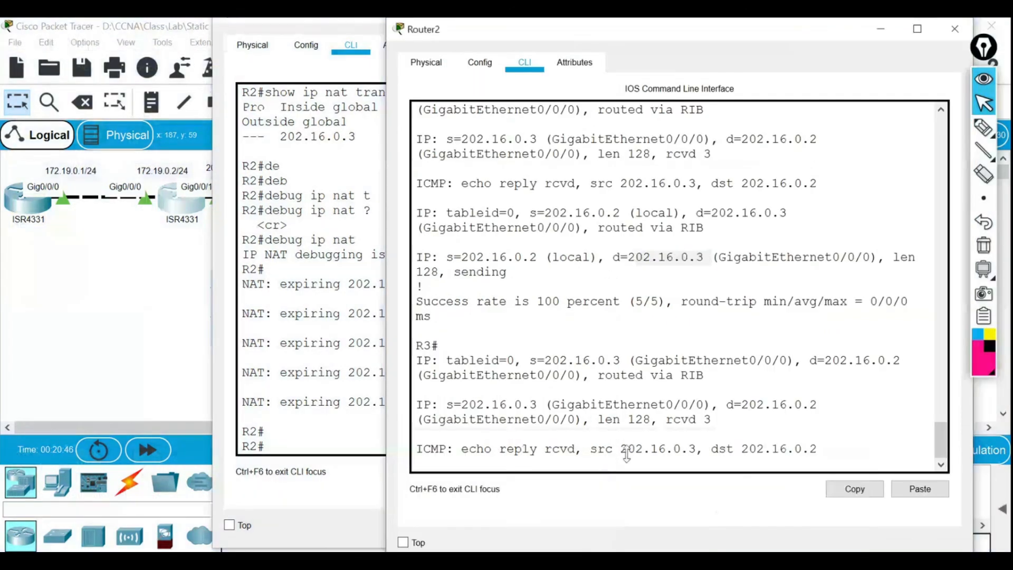
pyautogui.click(300, 48)
pyautogui.moveTo(309, 28); pyautogui.dragTo(136, 51)
pyautogui.click(666, 46)
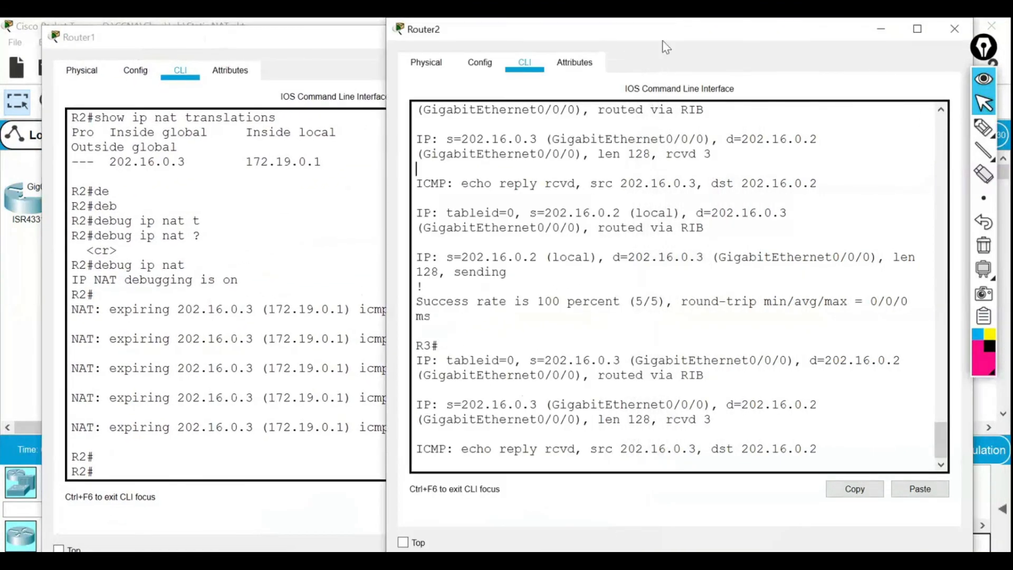
pyautogui.moveTo(645, 30); pyautogui.dragTo(690, 29)
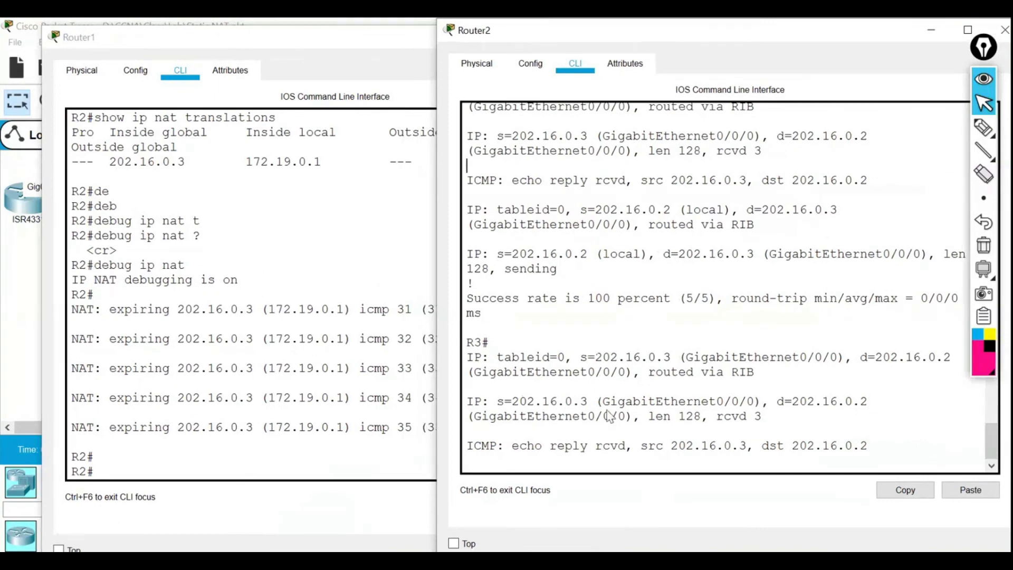
# Ping 202.16.0.3 from R3.
pyautogui.click(610, 417)
pyautogui.press('Return')
pyautogui.press('Return')
pyautogui.press('Return')
pyautogui.write('ping 202')
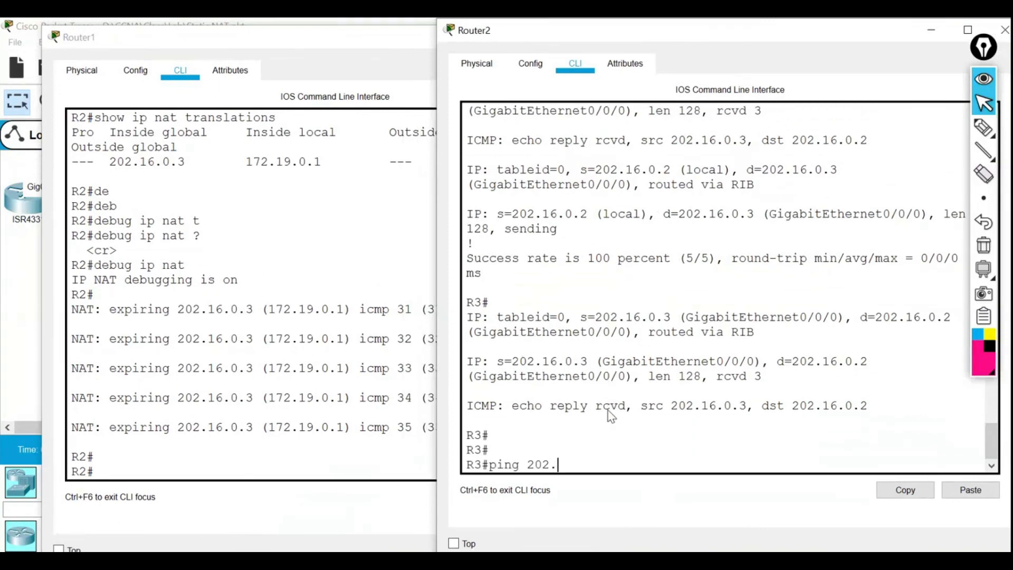
pyautogui.write('.16.0.3')
pyautogui.press('Return')
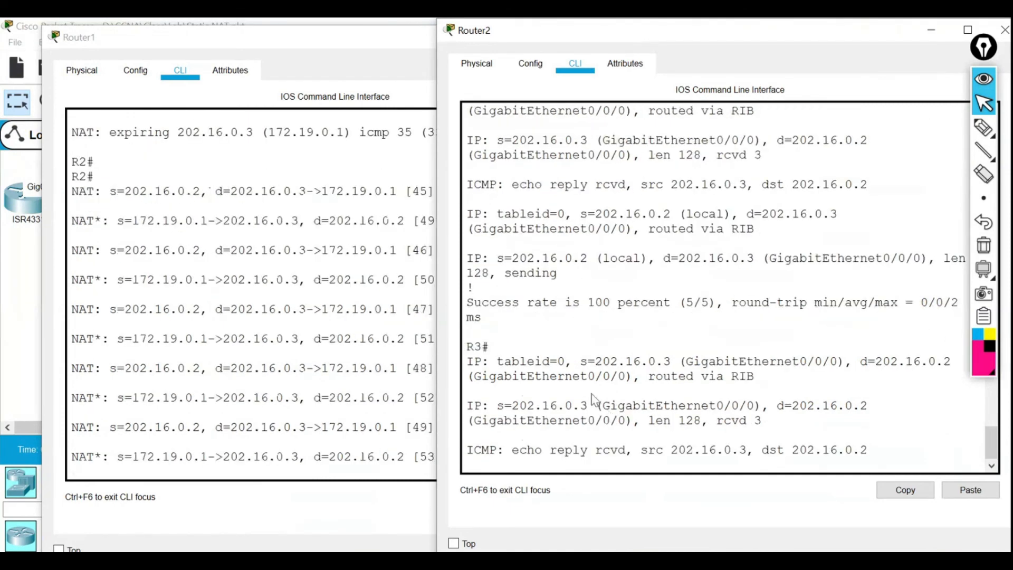
# Point out R2's NAT translations between 202.16.0.3 and 172.19.0.1, then close R2's window.
pyautogui.click(179, 189)
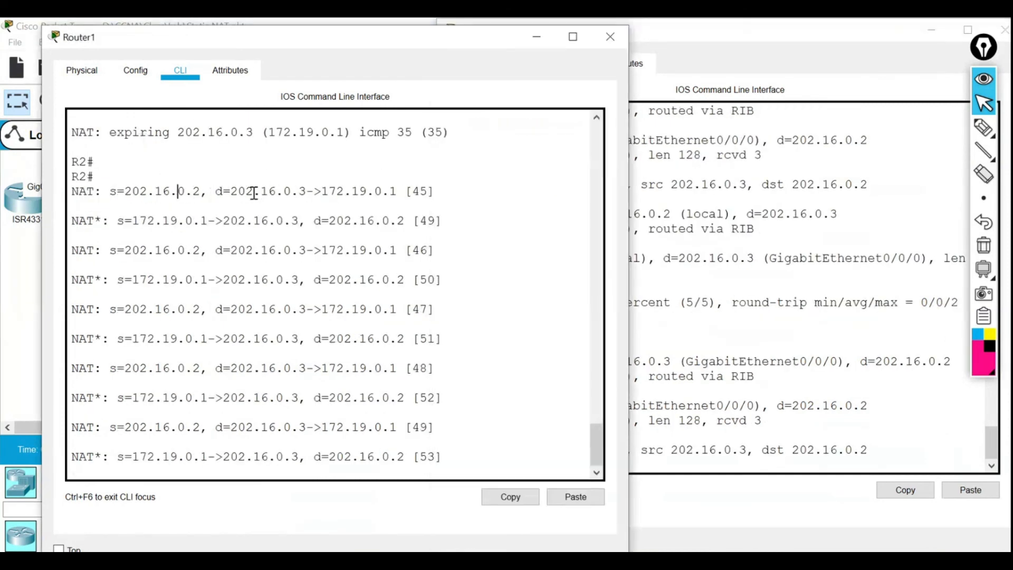
pyautogui.moveTo(216, 191); pyautogui.dragTo(400, 192)
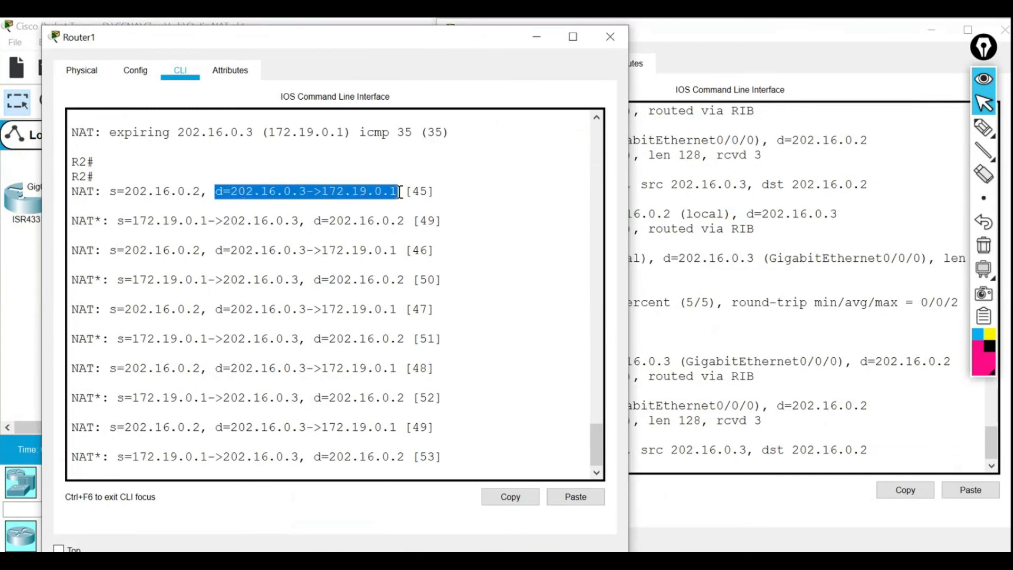
pyautogui.click(332, 197)
pyautogui.moveTo(306, 194); pyautogui.dragTo(132, 191)
pyautogui.click(199, 190)
pyautogui.moveTo(320, 191); pyautogui.dragTo(231, 193)
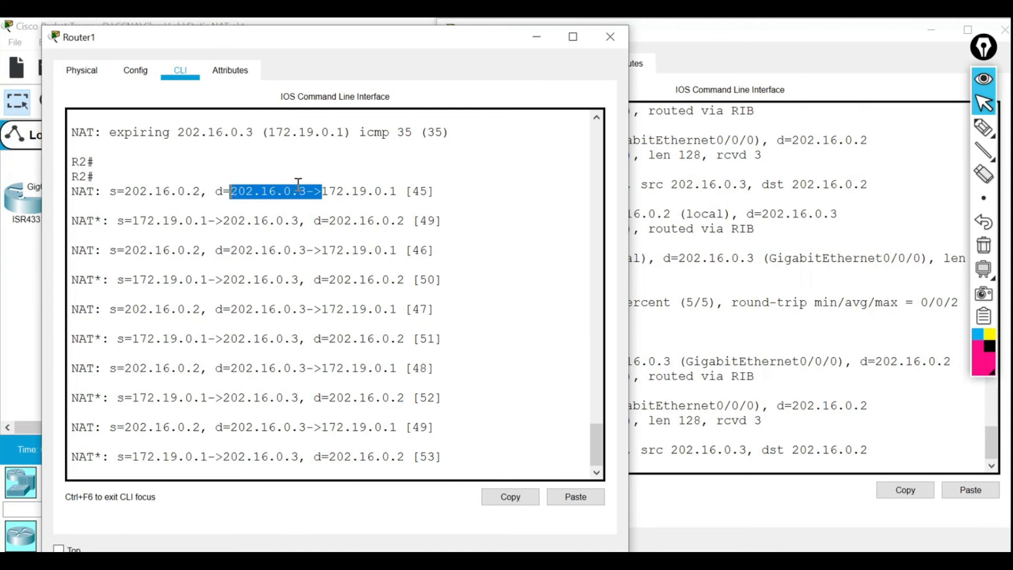
pyautogui.click(352, 191)
pyautogui.moveTo(323, 190); pyautogui.dragTo(398, 191)
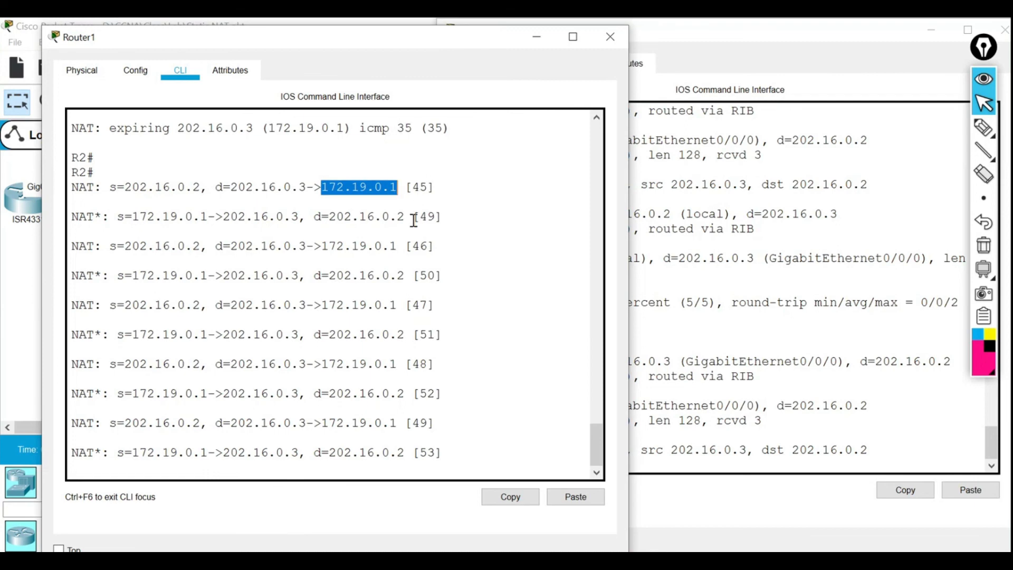
pyautogui.click(426, 255)
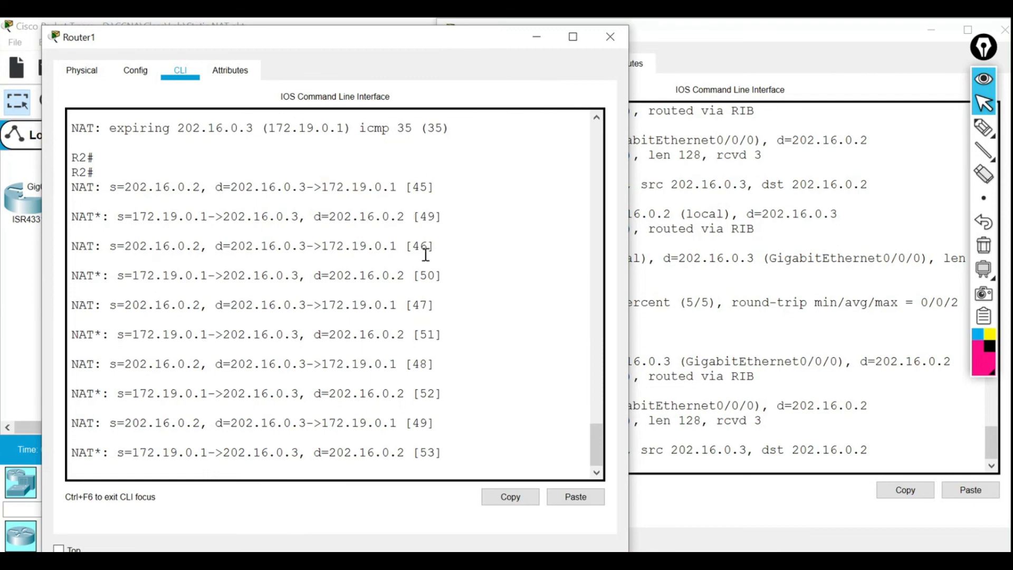
pyautogui.press('Return')
pyautogui.press('Return')
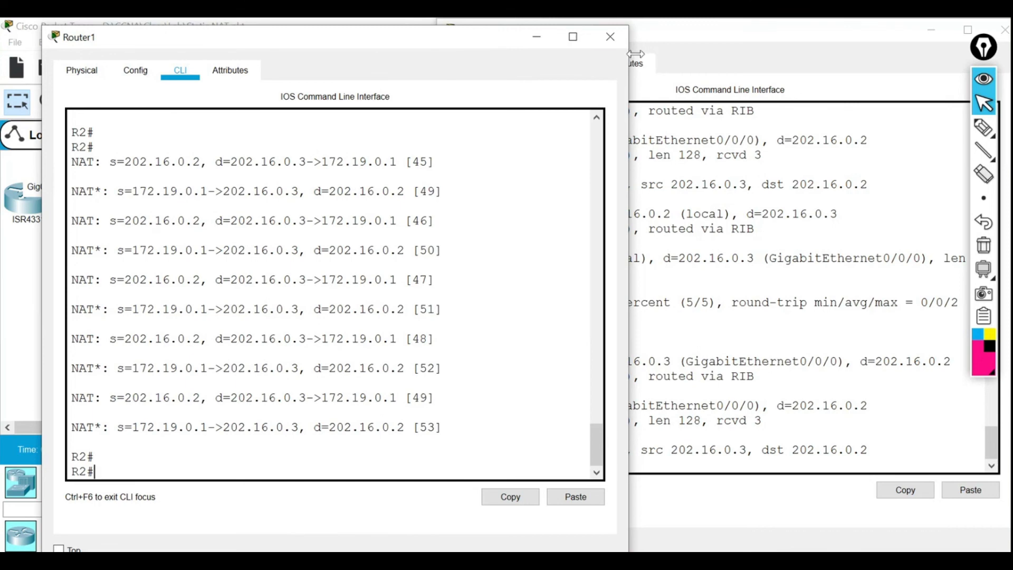
pyautogui.click(612, 37)
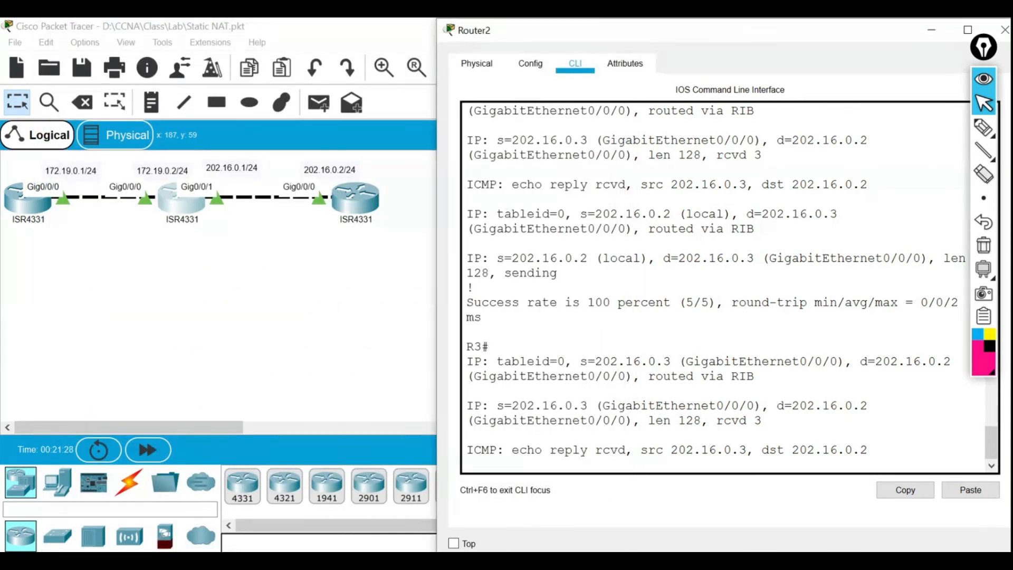
# Reopen R3's console and turn off all debugging with undebug all.
pyautogui.moveTo(701, 34); pyautogui.dragTo(663, 30)
pyautogui.click(574, 266)
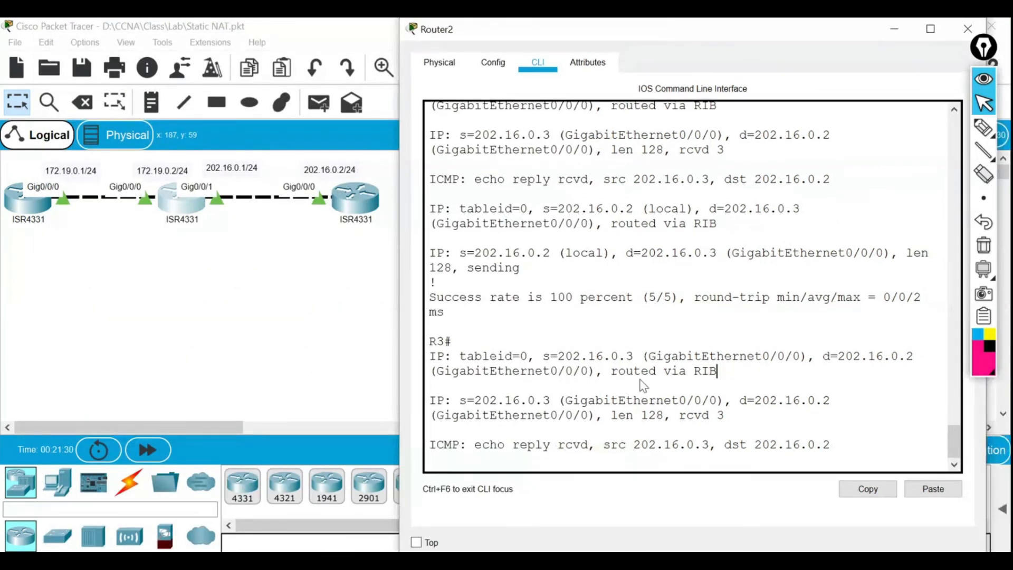
pyautogui.moveTo(753, 37); pyautogui.dragTo(708, 46)
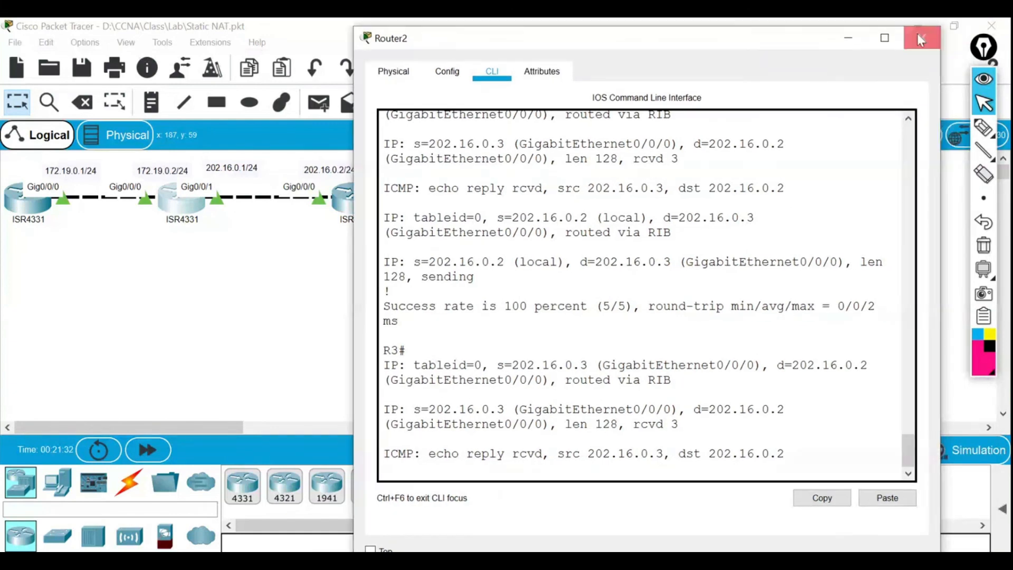
pyautogui.click(909, 39)
pyautogui.click(348, 199)
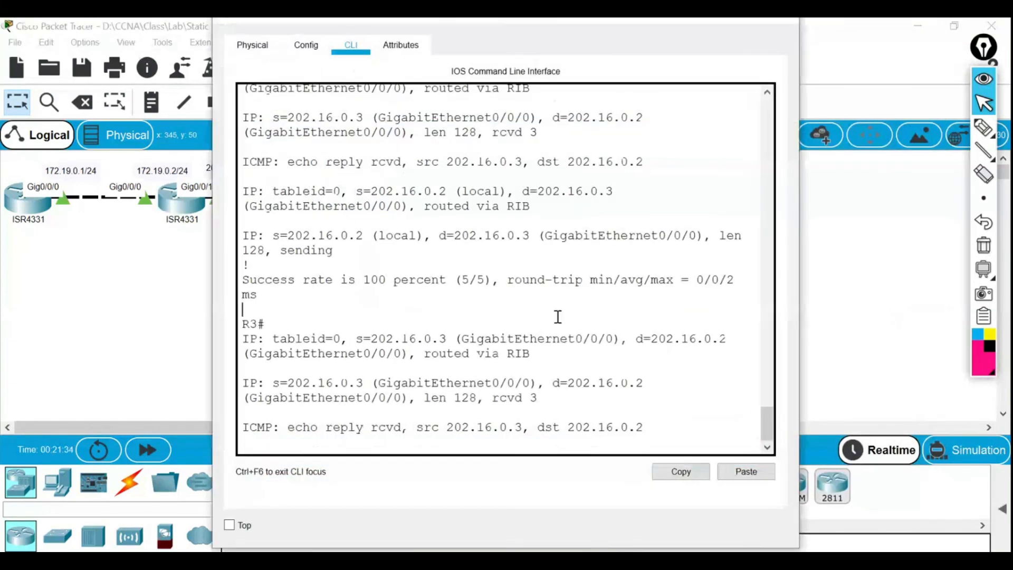
pyautogui.press('Return')
pyautogui.press('Return')
pyautogui.press('Return')
pyautogui.write('un')
pyautogui.press('BackSpace')
pyautogui.write('a')
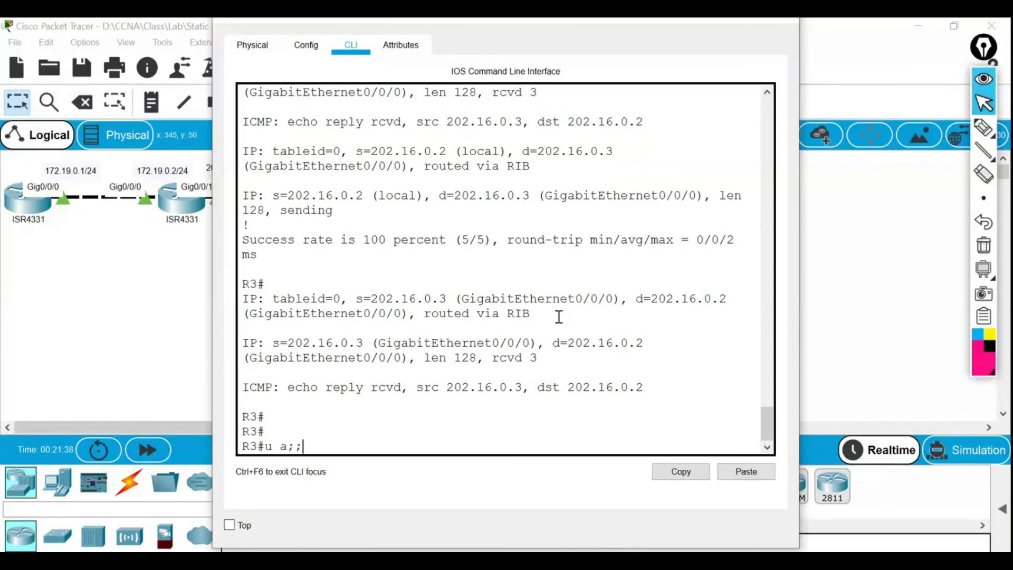
pyautogui.write('ll')
pyautogui.press('Return')
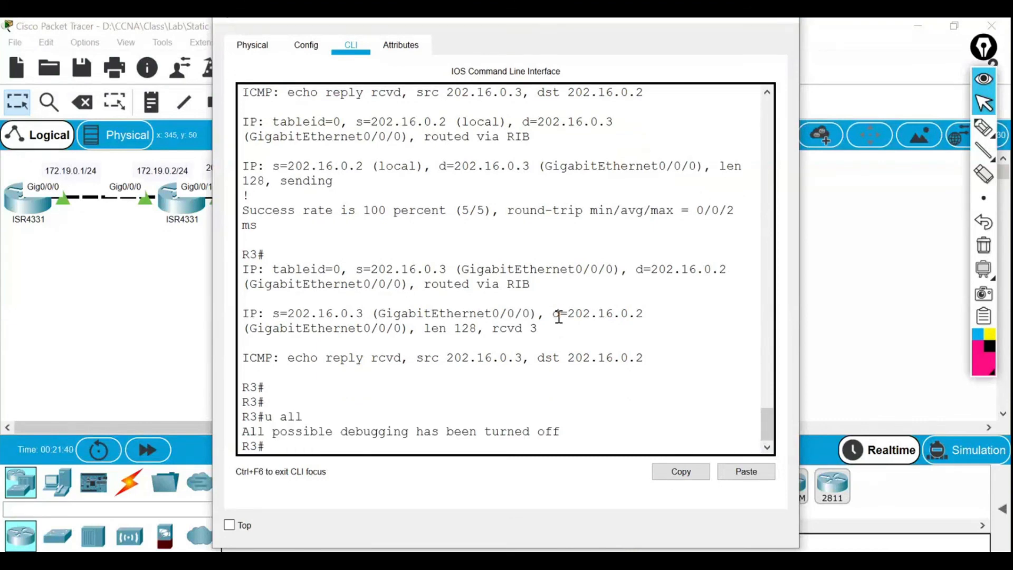
# Try the telnet command syntax on R3, correcting the misspelled 'telet' entry.
pyautogui.write('telet 202')
pyautogui.write('.1')
pyautogui.write('6.0.')
pyautogui.write('3')
pyautogui.press('Return')
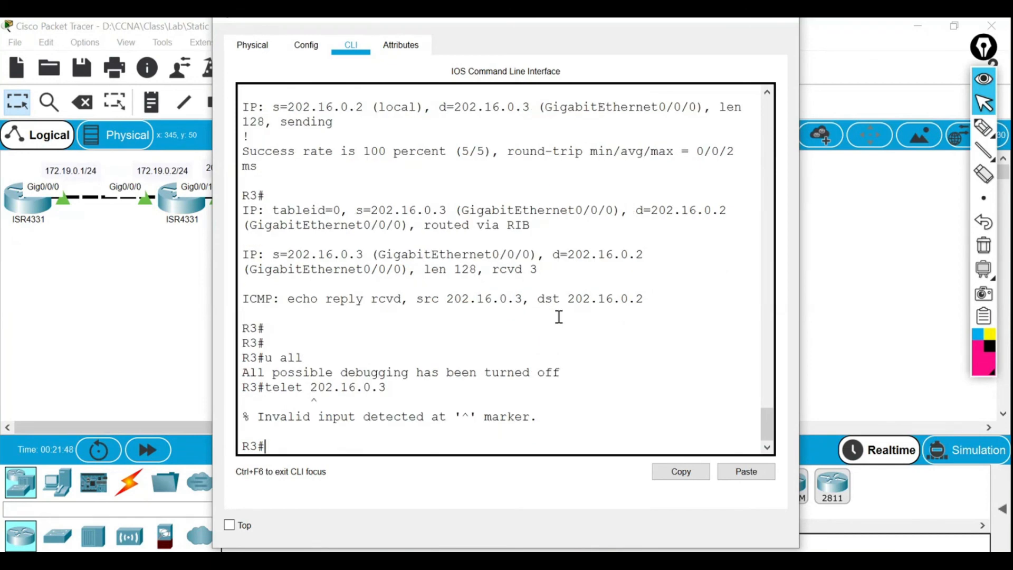
pyautogui.press('Up')
pyautogui.press('BackSpace')
pyautogui.press('BackSpace')
pyautogui.press('BackSpace')
pyautogui.press('BackSpace')
pyautogui.press('BackSpace')
pyautogui.press('BackSpace')
pyautogui.press('BackSpace')
pyautogui.press('BackSpace')
pyautogui.press('BackSpace')
pyautogui.press('BackSpace')
pyautogui.press('BackSpace')
pyautogui.press('BackSpace')
pyautogui.press('BackSpace')
pyautogui.write('let ?')
pyautogui.press('BackSpace')
pyautogui.press('BackSpace')
pyautogui.press('BackSpace')
pyautogui.press('BackSpace')
pyautogui.press('BackSpace')
pyautogui.press('BackSpace')
pyautogui.write('t')
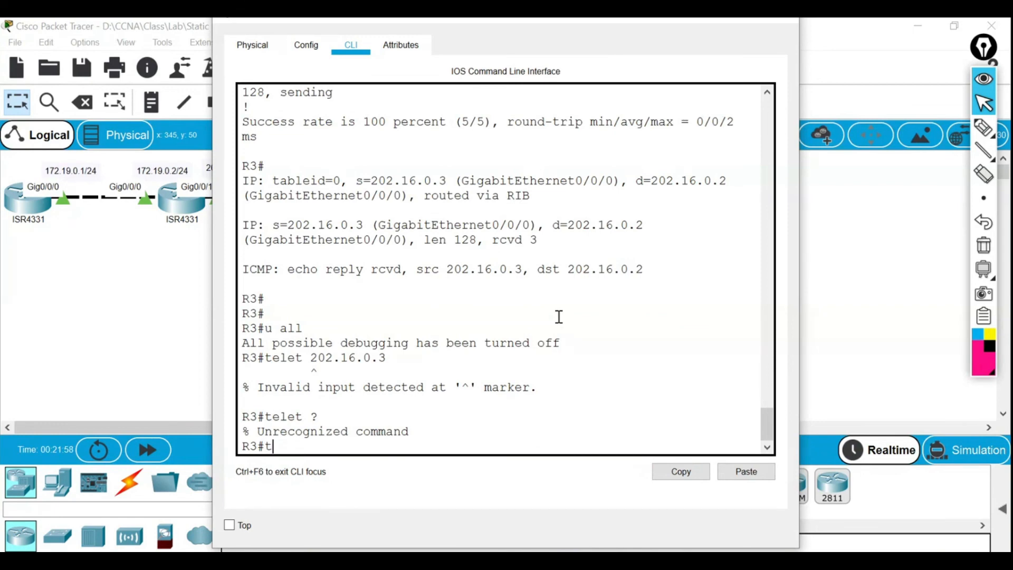
pyautogui.write('elnet')
pyautogui.press('Return')
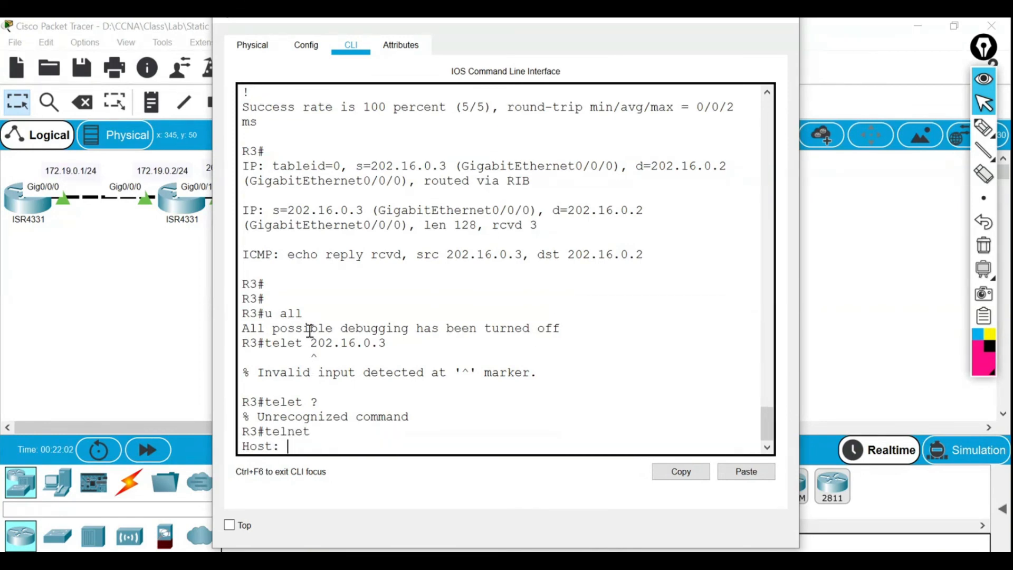
pyautogui.write('te')
pyautogui.press('BackSpace')
pyautogui.press('BackSpace')
pyautogui.press('BackSpace')
pyautogui.press('Return')
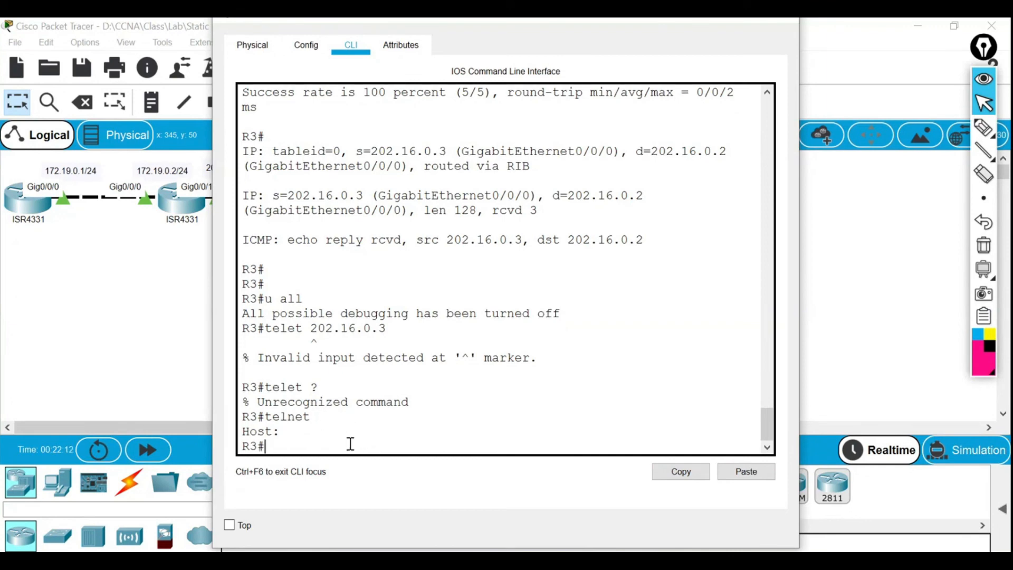
# Telnet from R3 to 202.16.0.3 and note the connection closed by the foreign host.
pyautogui.write('telnet')
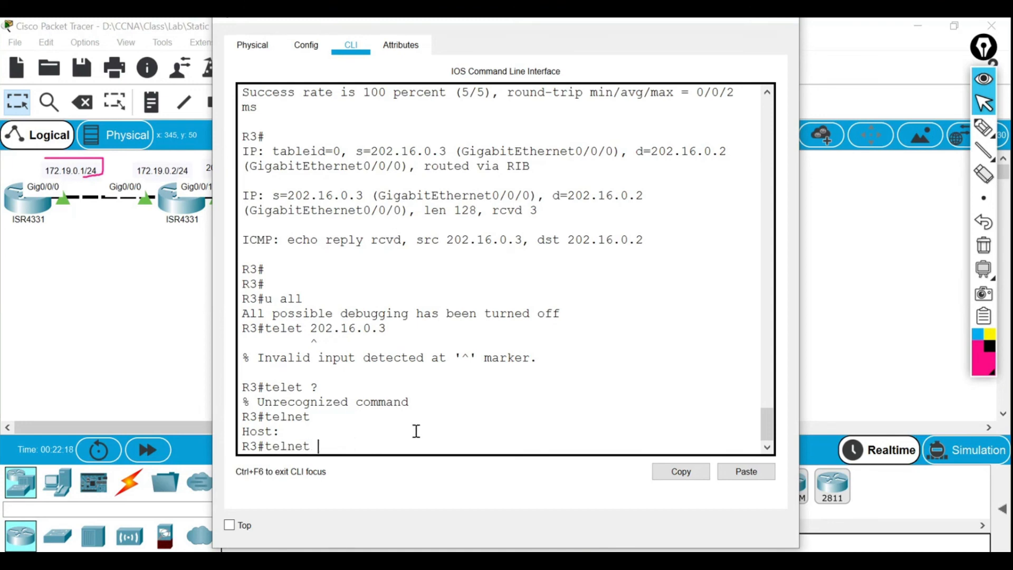
pyautogui.write('202')
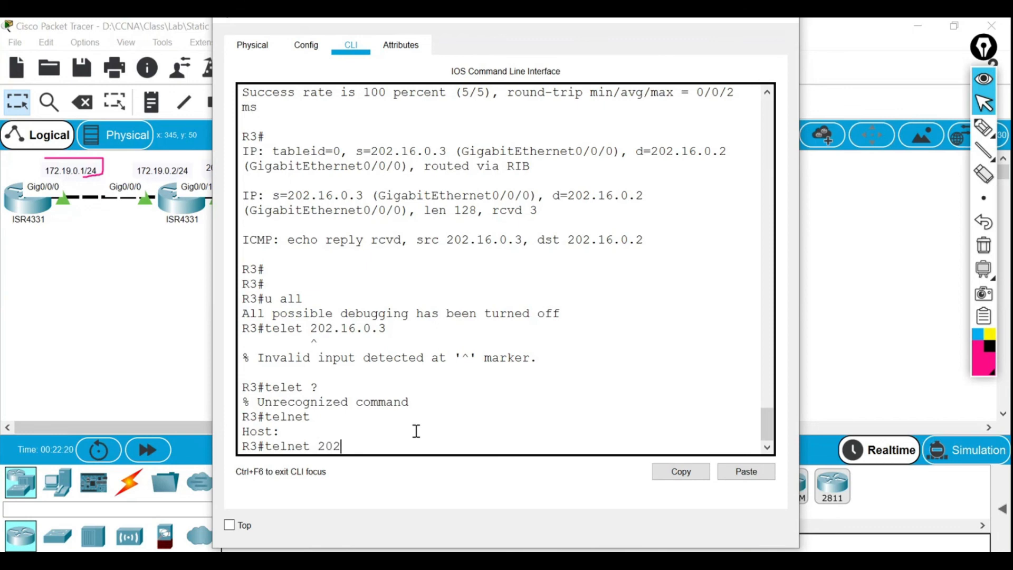
pyautogui.write('.16.0.3')
pyautogui.press('Return')
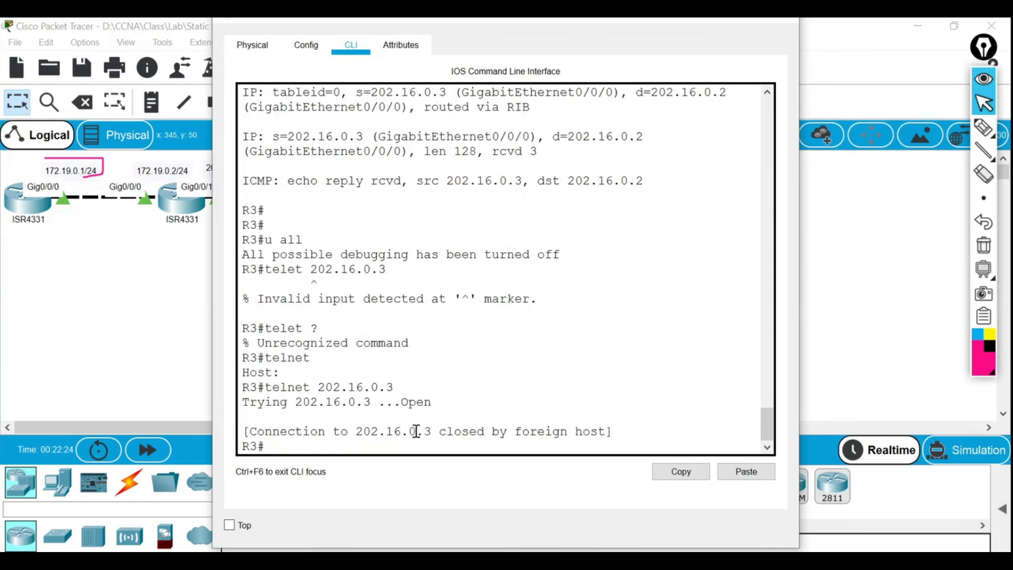
pyautogui.moveTo(615, 428); pyautogui.dragTo(242, 431)
pyautogui.click(477, 425)
# Open R1's console and turn off all debugging with 'u all'.
pyautogui.click(107, 276)
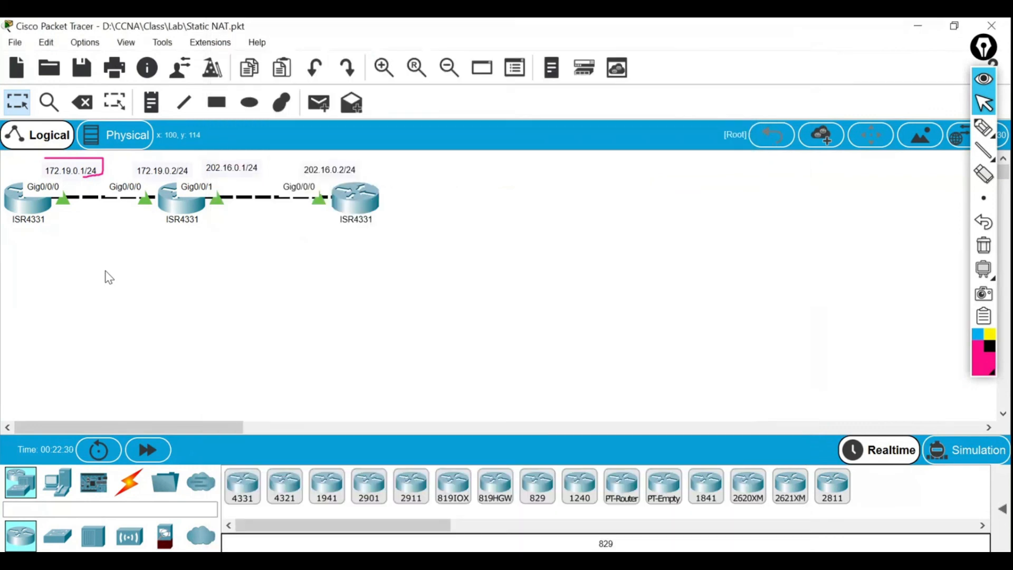
pyautogui.click(22, 211)
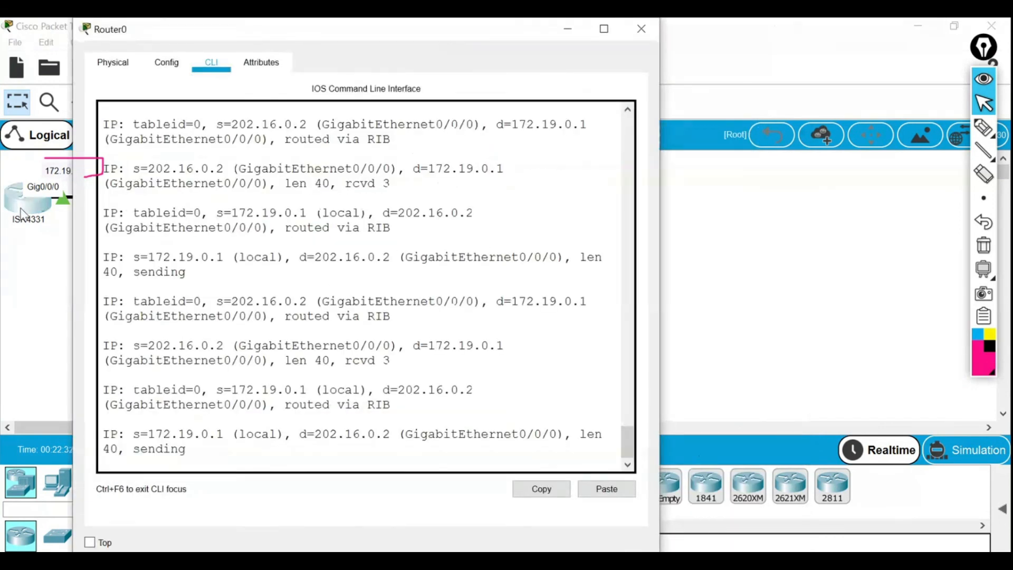
pyautogui.click(641, 29)
pyautogui.click(18, 202)
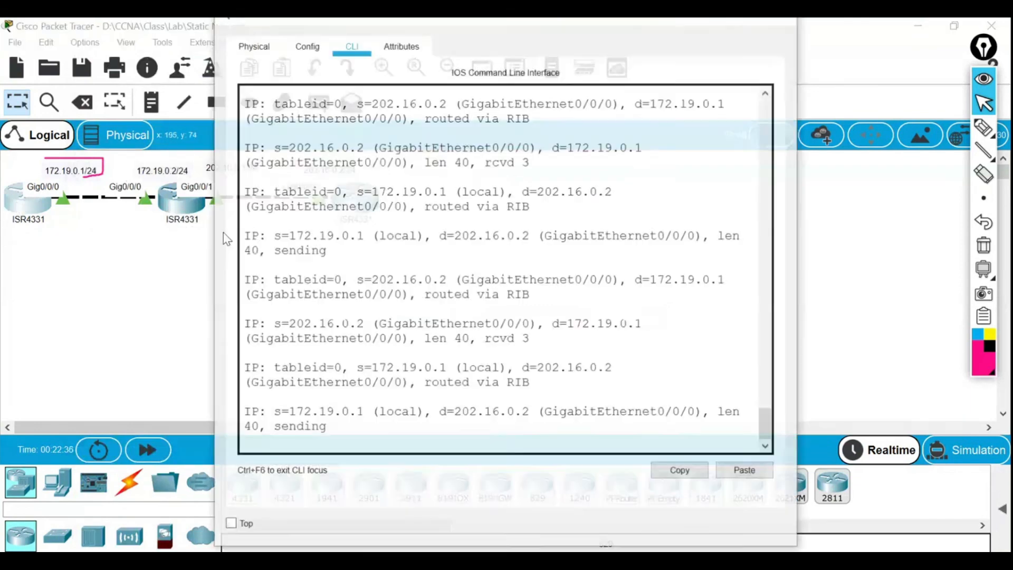
pyautogui.press('Return')
pyautogui.press('Return')
pyautogui.press('Return')
pyautogui.write('u all')
pyautogui.press('Return')
# Enter global configuration mode on R1 and set an enable password.
pyautogui.press('Return')
pyautogui.write('conf t')
pyautogui.press('Return')
pyautogui.write('en')
pyautogui.press('Tab')
pyautogui.write('ab')
pyautogui.press('Tab')
pyautogui.write('pass')
pyautogui.press('Tab')
pyautogui.write('ccna')
# Require login on vty lines 0 4 with a login password, then end.
pyautogui.press('Return')
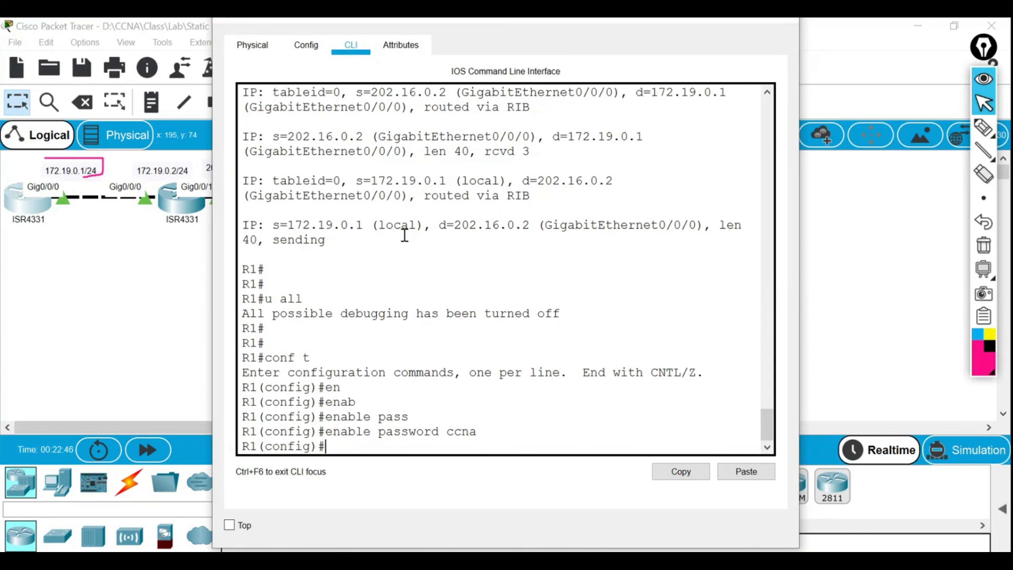
pyautogui.write('line vty')
pyautogui.press('Tab')
pyautogui.write('0 4')
pyautogui.press('Return')
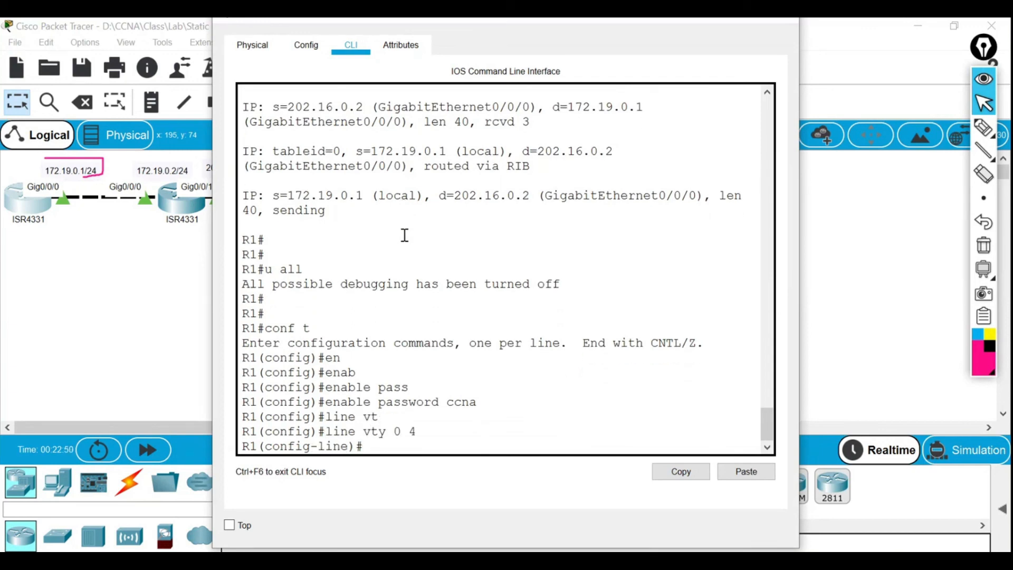
pyautogui.write('log')
pyautogui.press('Tab')
pyautogui.write('i')
pyautogui.press('Tab')
pyautogui.press('Return')
pyautogui.write('pass')
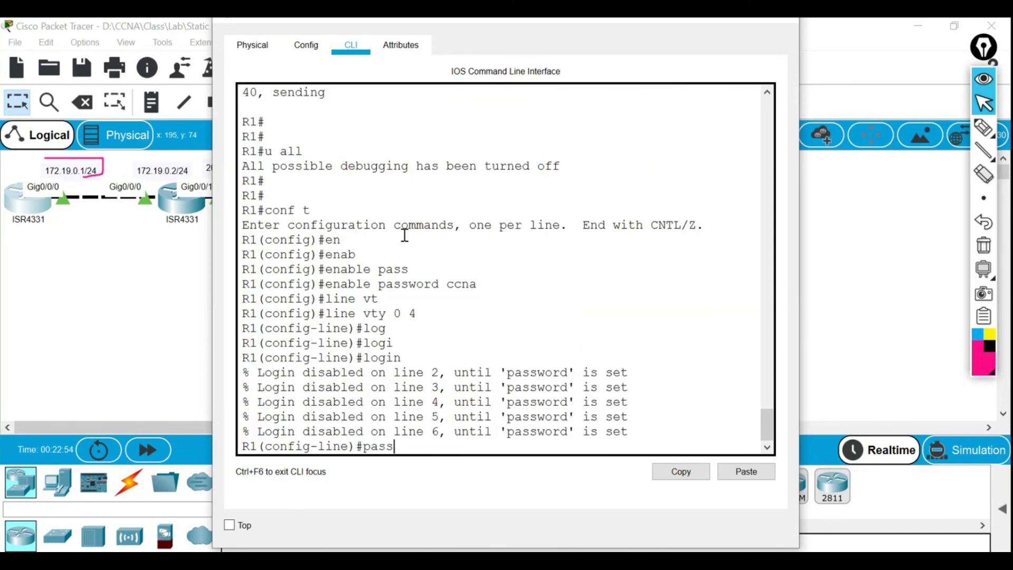
pyautogui.press('Tab')
pyautogui.write('ccna')
pyautogui.press('Return')
pyautogui.press('Return')
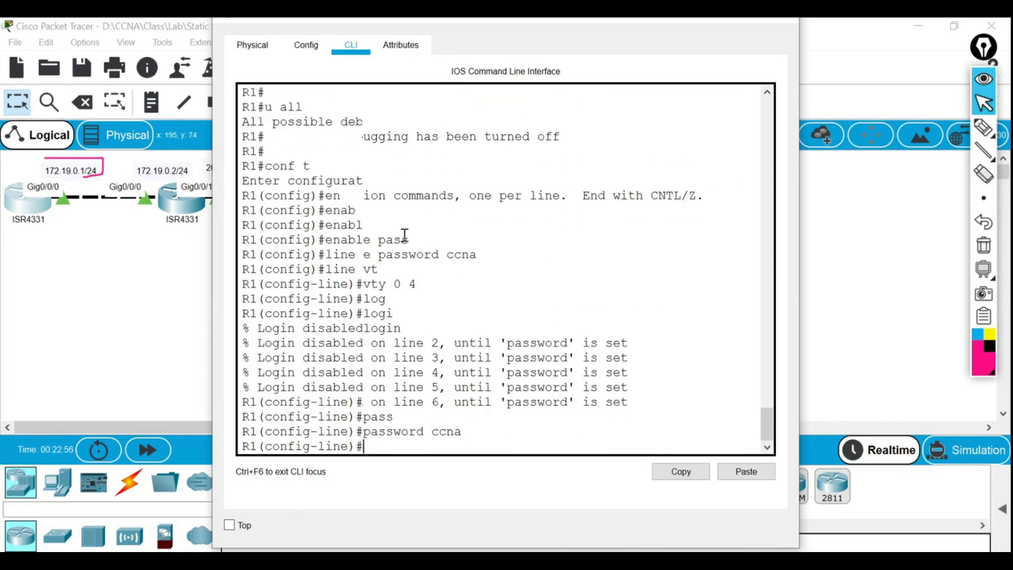
pyautogui.write('end')
pyautogui.press('Return')
# Save R1's running configuration with wr.
pyautogui.press('Return')
pyautogui.write('wr')
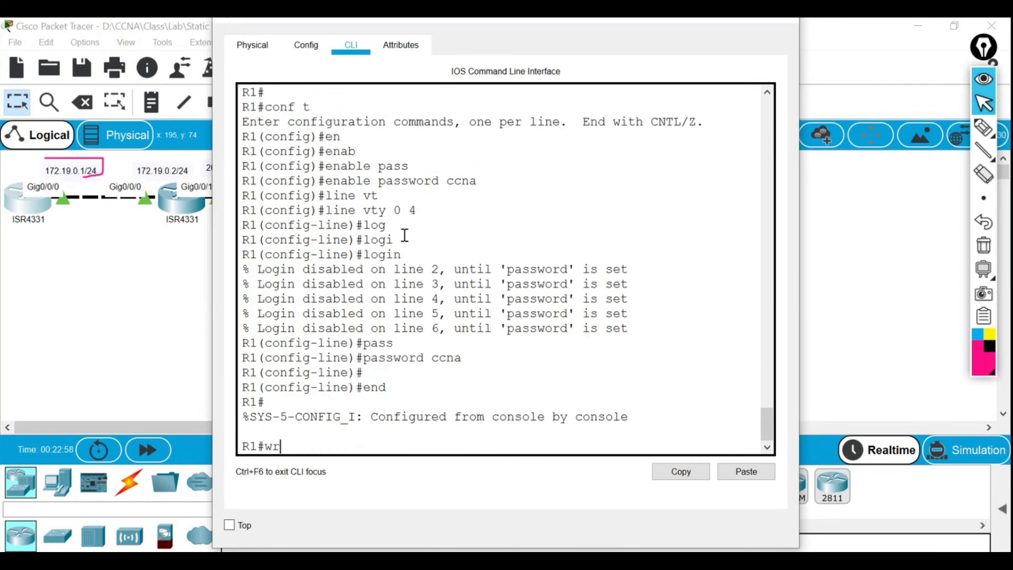
pyautogui.press('Return')
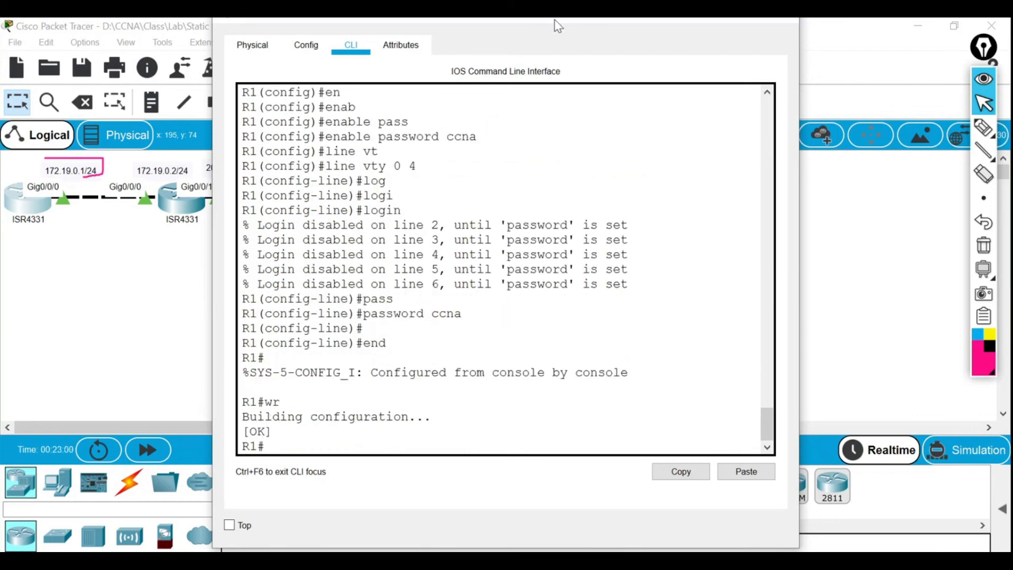
pyautogui.moveTo(561, 22); pyautogui.dragTo(562, 42)
# From R3, telnet to 202.16.0.3 and log in with the vty password.
pyautogui.click(783, 30)
pyautogui.click(355, 210)
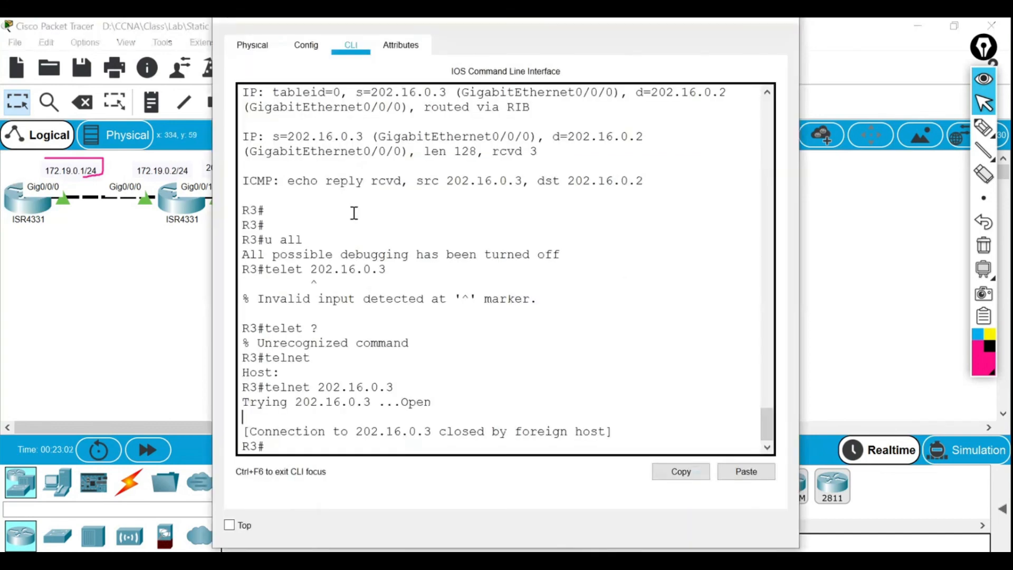
pyautogui.click(389, 434)
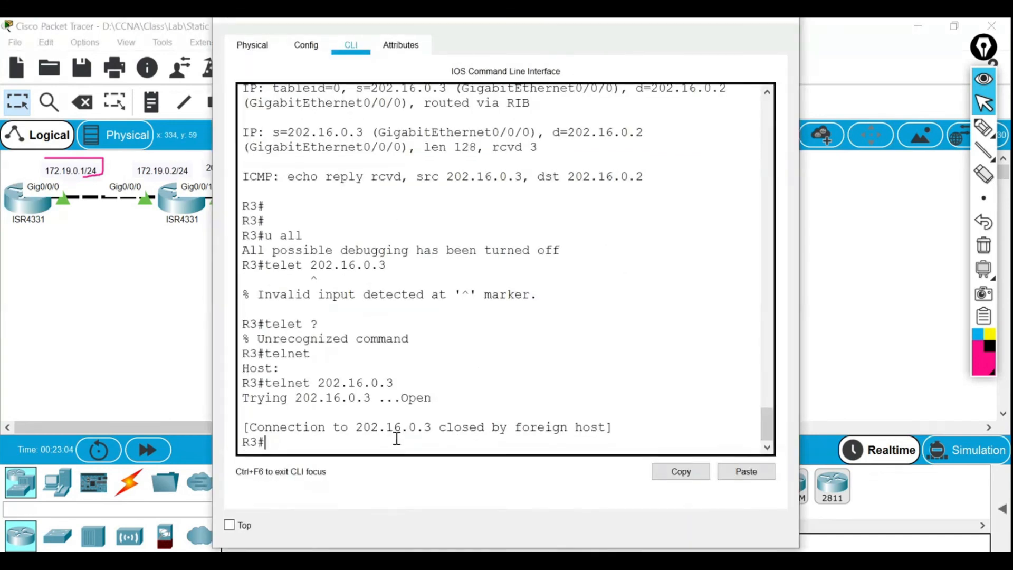
pyautogui.write('telnet 202.16.0.3')
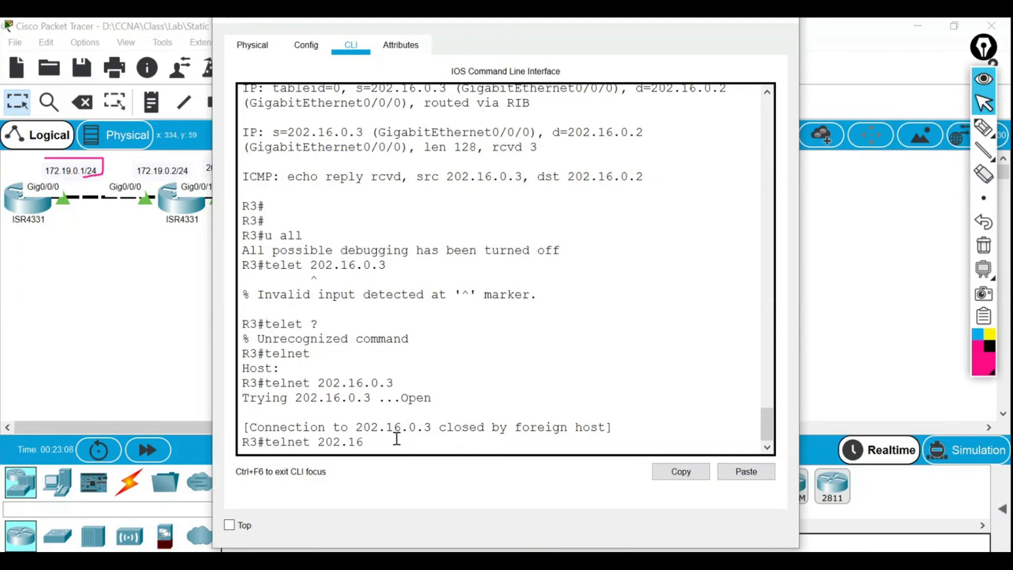
pyautogui.press('Return')
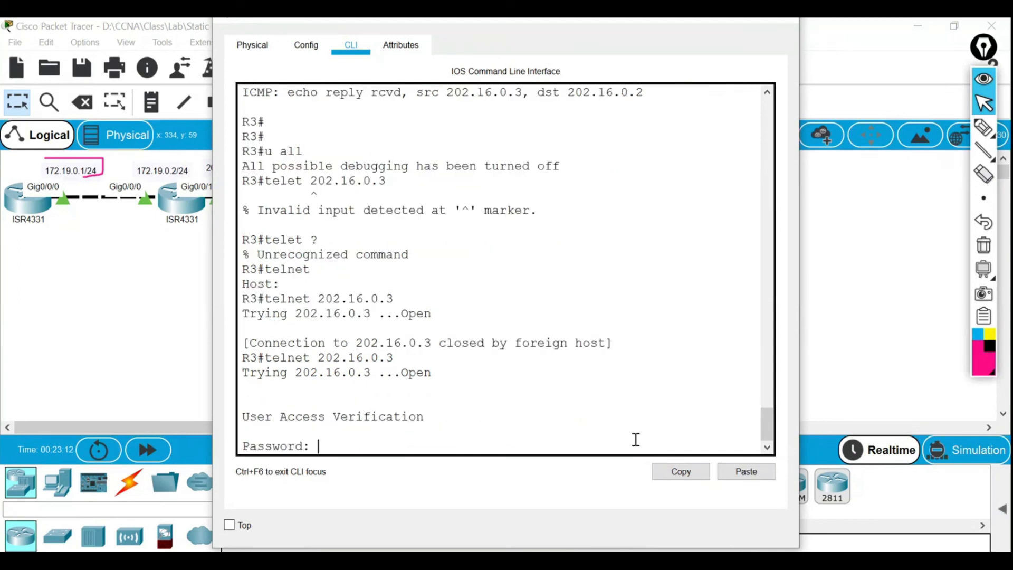
pyautogui.press('Return')
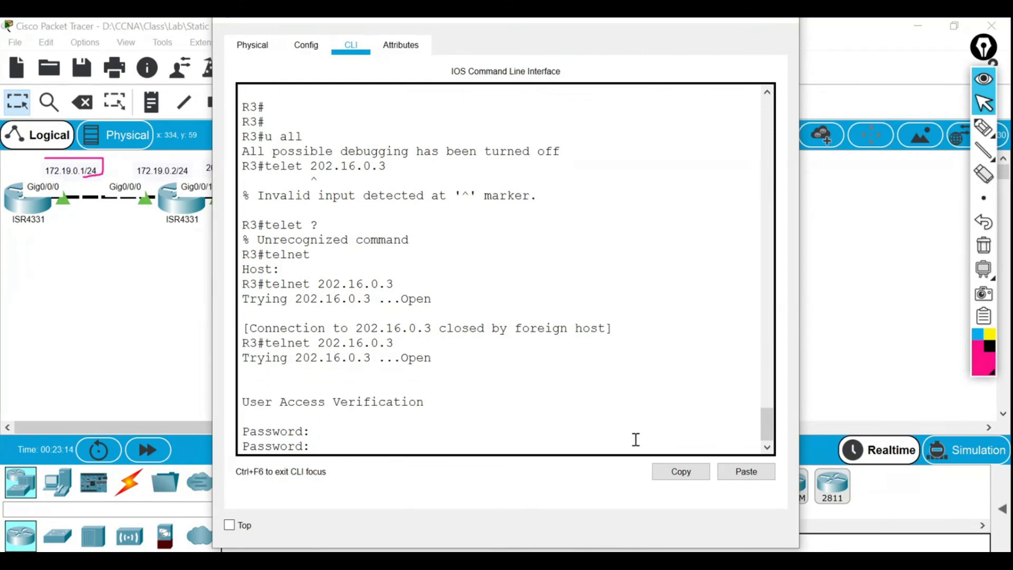
pyautogui.press('Return')
# Run 'en' to reach the R1# prompt, pointing out the prompt and 202.16.0.3.
pyautogui.write('en')
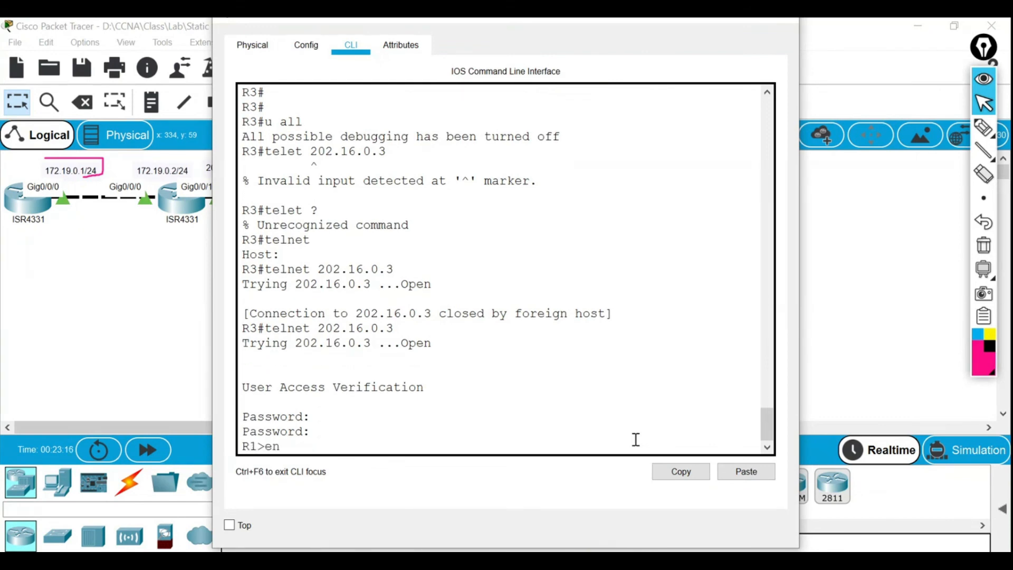
pyautogui.press('Return')
pyautogui.press('Return')
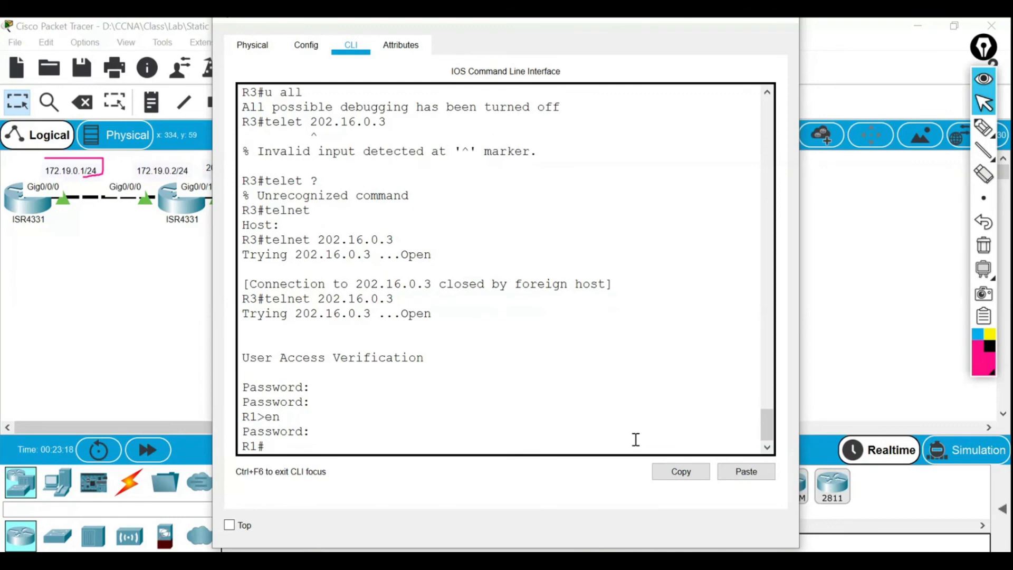
pyautogui.moveTo(267, 446); pyautogui.dragTo(240, 446)
pyautogui.click(256, 447)
pyautogui.moveTo(267, 446); pyautogui.dragTo(240, 446)
pyautogui.moveTo(398, 237); pyautogui.dragTo(330, 240)
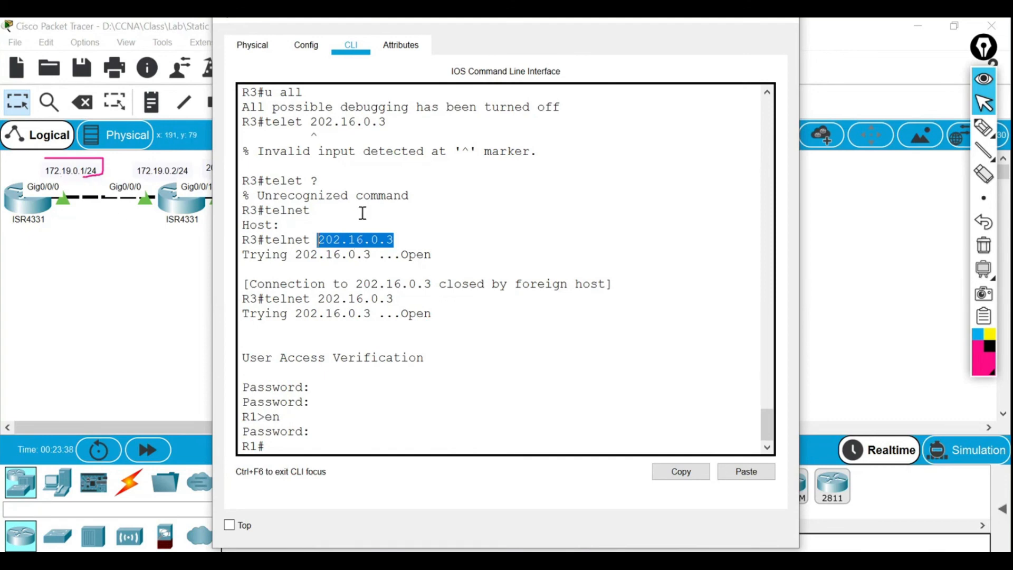
# Turn off all debugging on R2 with 'undebug all' in its CLI.
pyautogui.moveTo(616, 559)
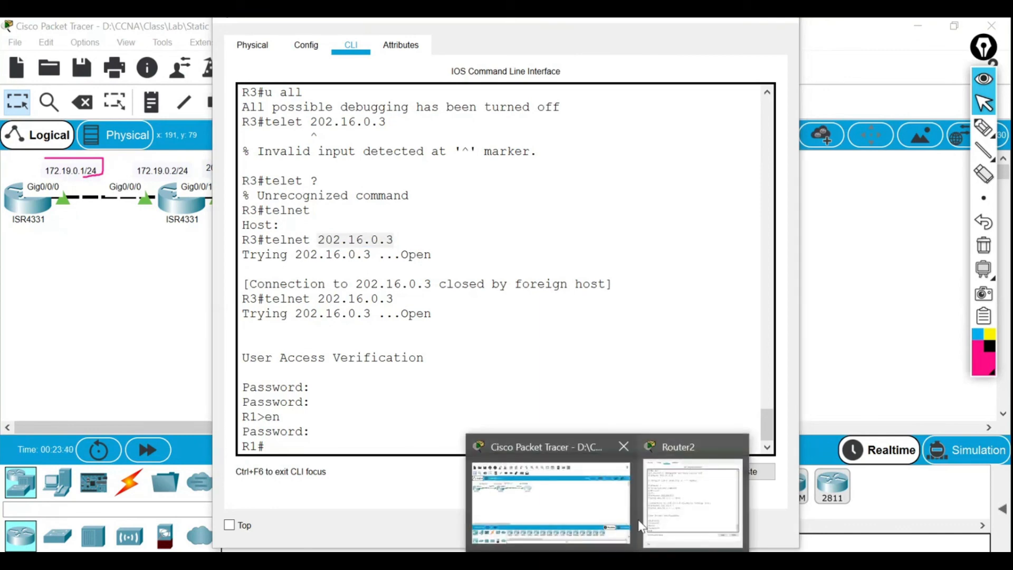
pyautogui.click(549, 496)
pyautogui.click(171, 207)
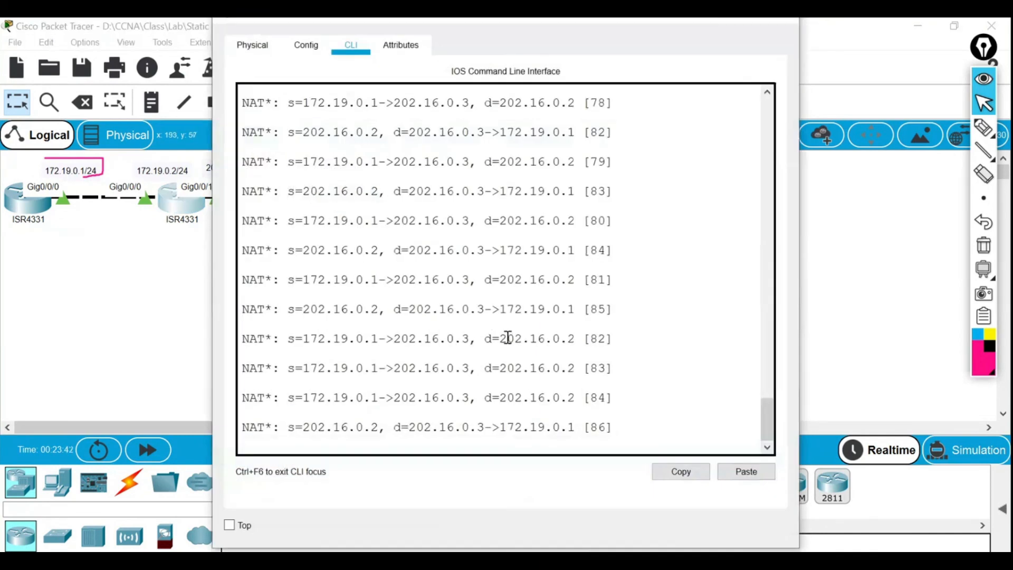
pyautogui.moveTo(484, 24); pyautogui.dragTo(302, 15)
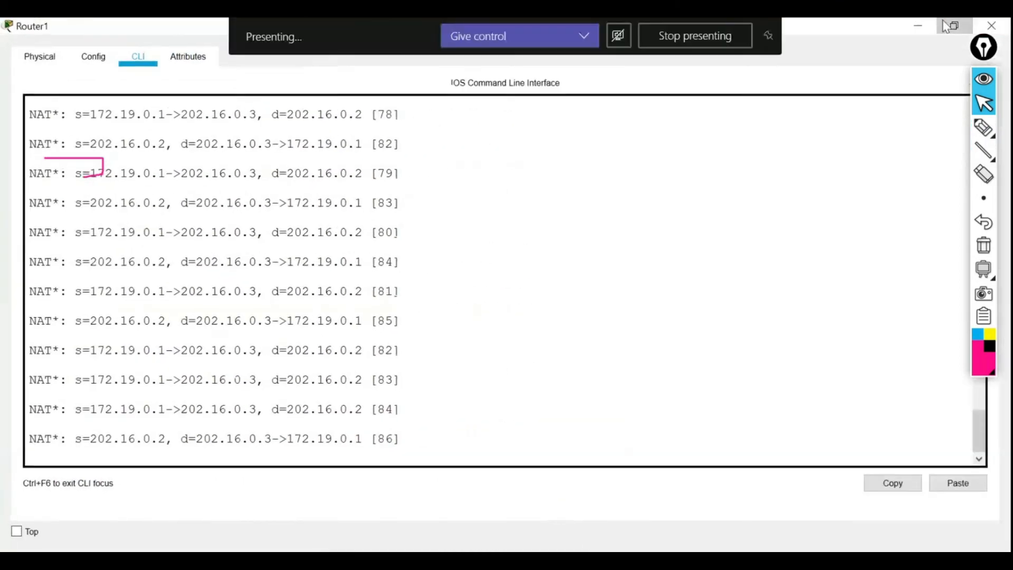
pyautogui.click(950, 25)
pyautogui.click(407, 270)
pyautogui.press('Return')
pyautogui.write('e')
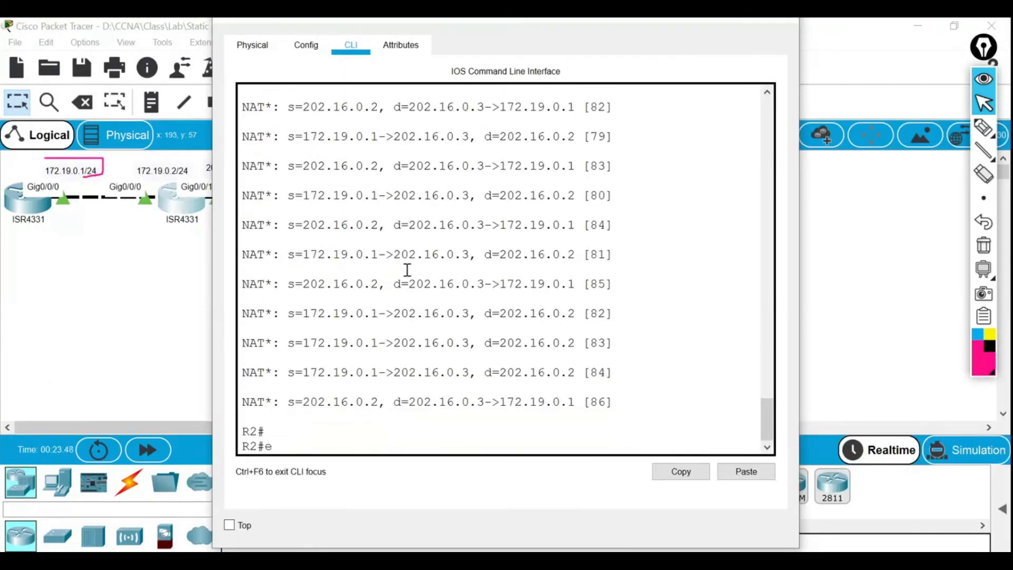
pyautogui.write(' all')
pyautogui.press('Return')
pyautogui.press('Return')
pyautogui.press('Return')
pyautogui.press('Return')
pyautogui.press('Return')
pyautogui.press('Return')
pyautogui.press('Return')
pyautogui.press('Return')
pyautogui.press('Return')
pyautogui.press('Return')
pyautogui.press('Return')
pyautogui.press('Return')
pyautogui.press('Return')
pyautogui.press('Return')
pyautogui.press('Return')
pyautogui.press('Return')
pyautogui.press('Return')
pyautogui.press('Return')
pyautogui.press('Return')
pyautogui.press('Return')
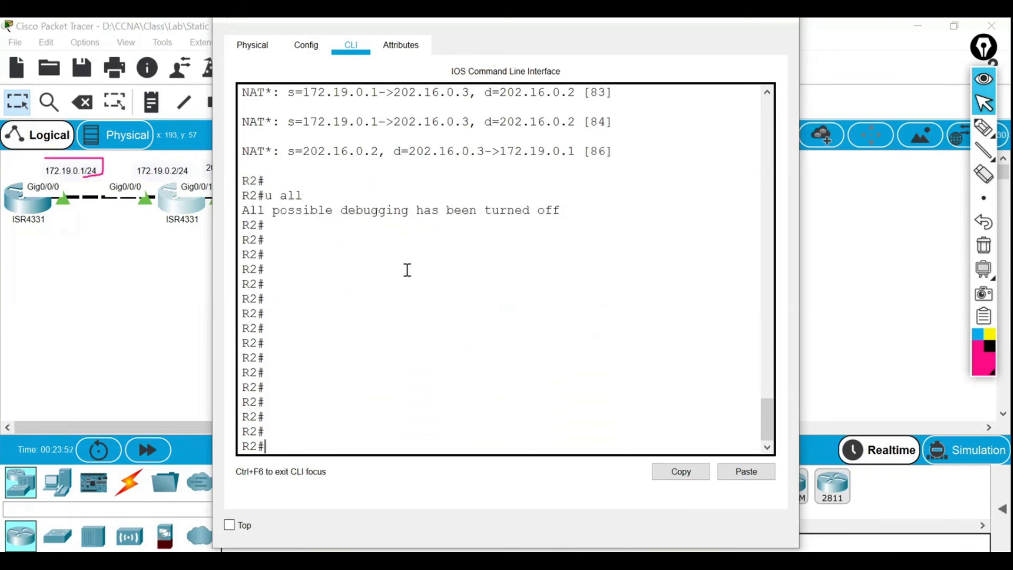
# Turn on IP NAT debugging on R2 with 'debug ip nat'.
pyautogui.write('de')
pyautogui.press('Tab')
pyautogui.write('n')
pyautogui.press('Tab')
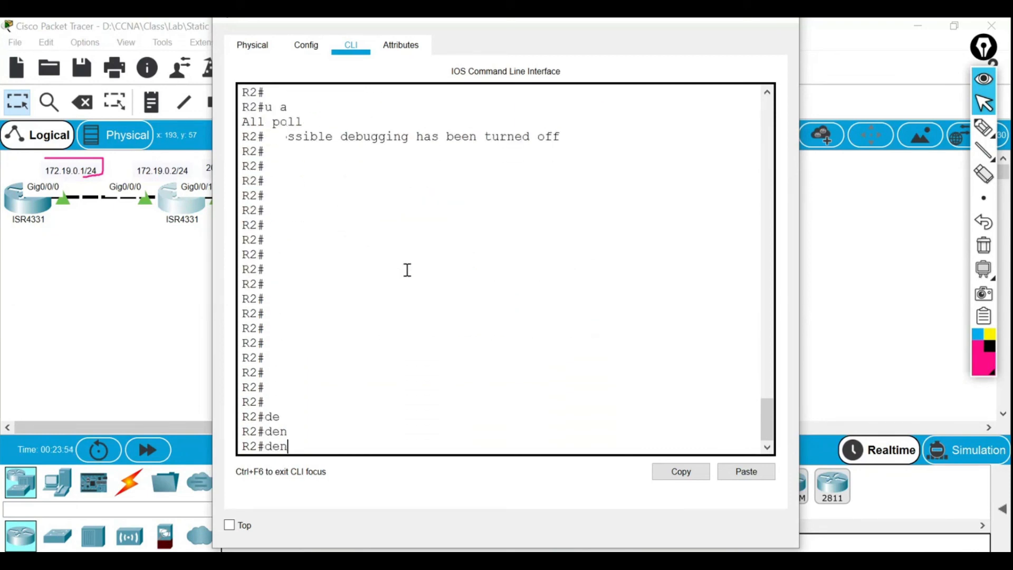
pyautogui.press('Tab')
pyautogui.write('b')
pyautogui.press('Tab')
pyautogui.write('ip nat')
pyautogui.press('Return')
pyautogui.press('Return')
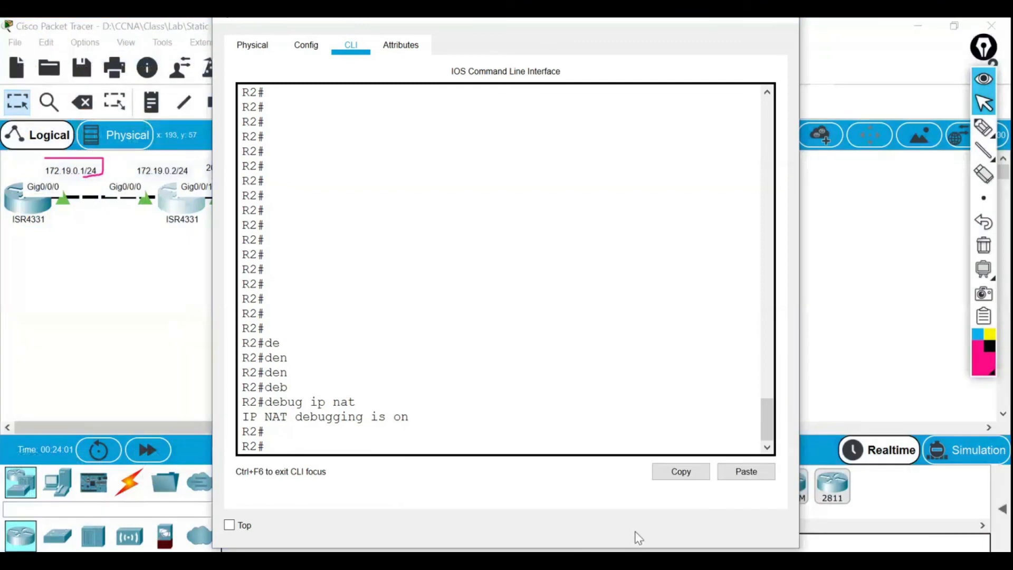
# Exit R3's telnet session to R1, returning to the R3# prompt.
pyautogui.moveTo(638, 549)
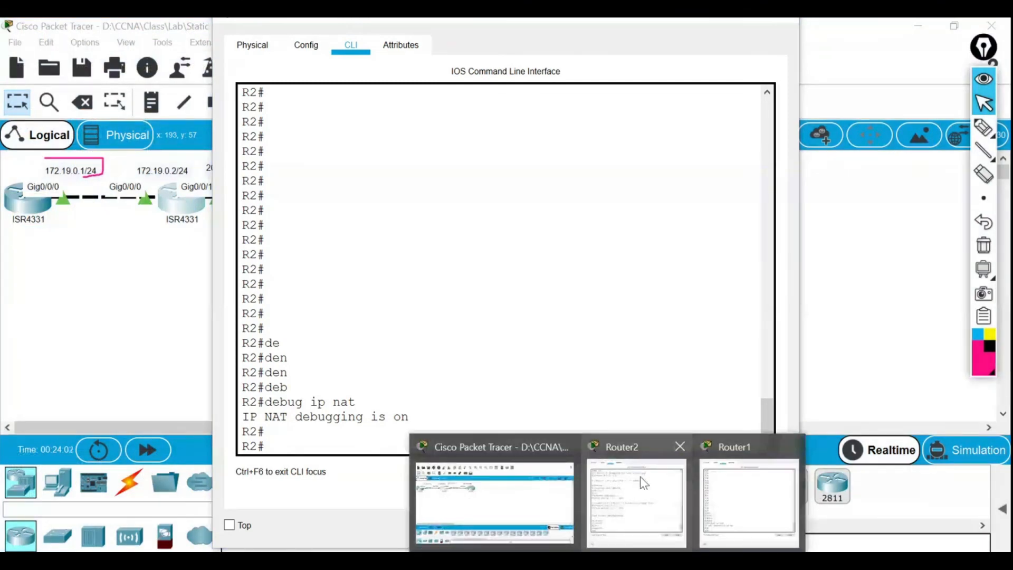
pyautogui.click(643, 481)
pyautogui.write('exit')
pyautogui.press('Return')
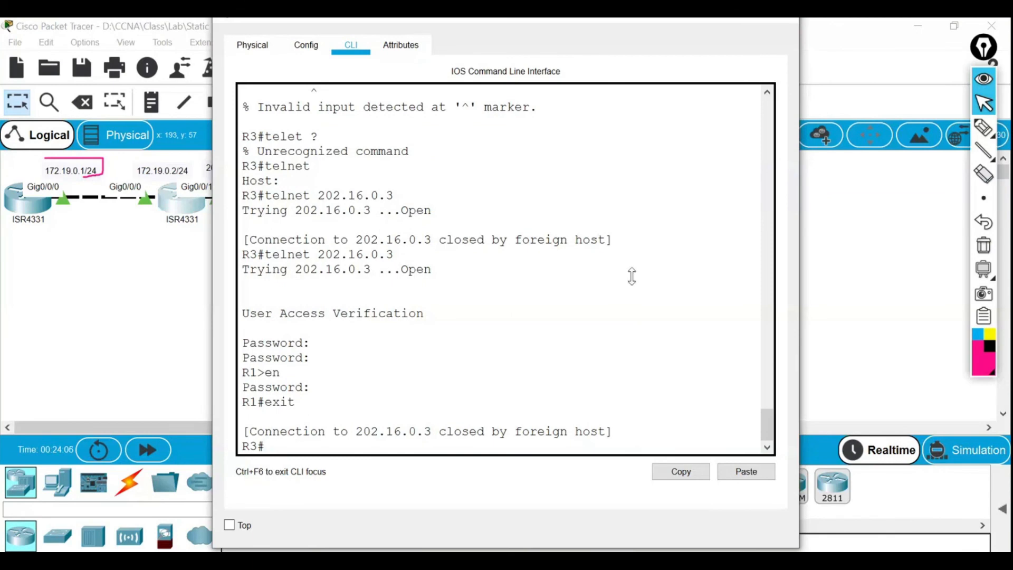
# Maximize R2's NAT debug window beside R3's CLI, then return to R3's prompt.
pyautogui.moveTo(488, 22); pyautogui.dragTo(679, 36)
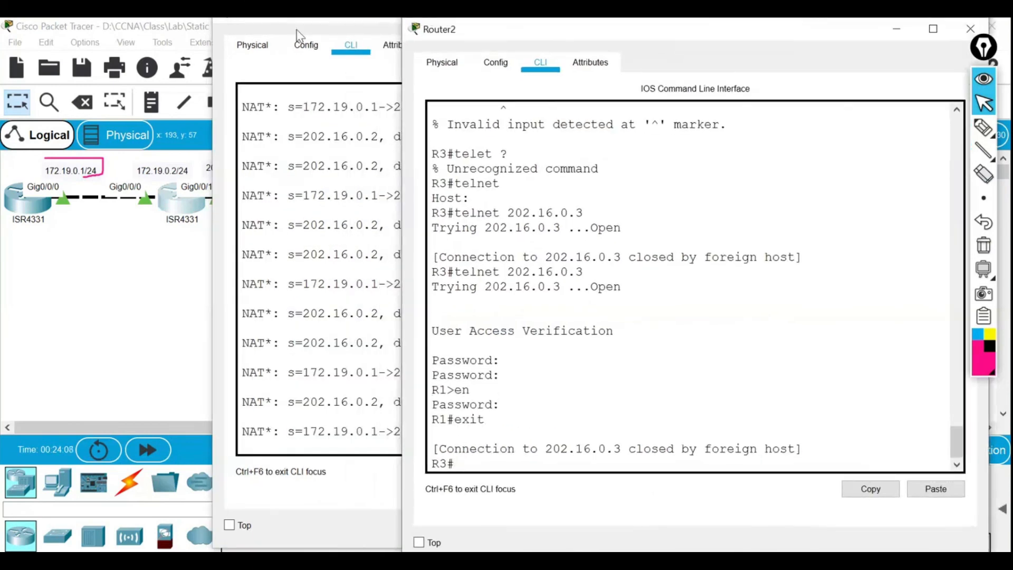
pyautogui.click(293, 27)
pyautogui.doubleClick(293, 28)
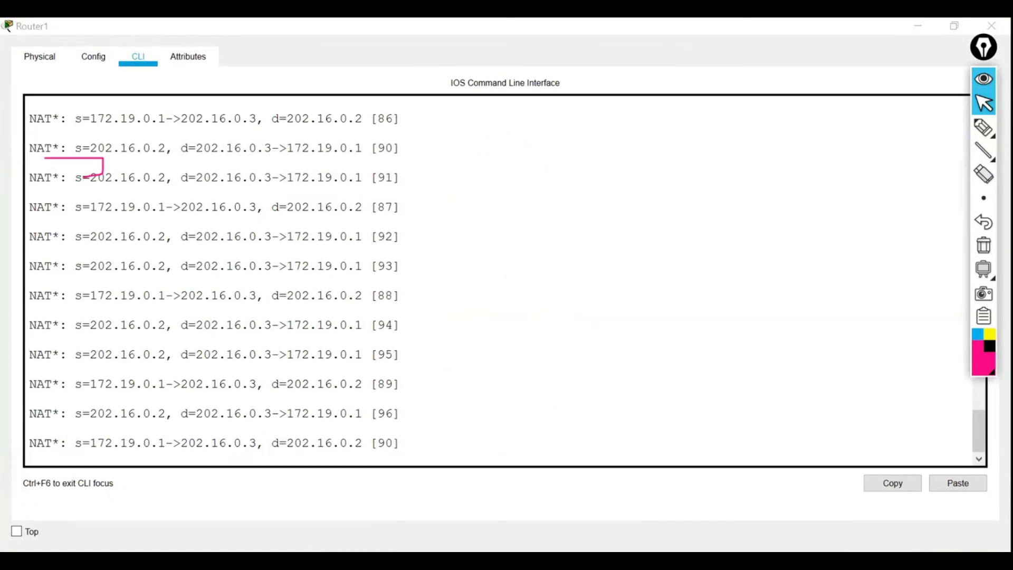
pyautogui.click(603, 489)
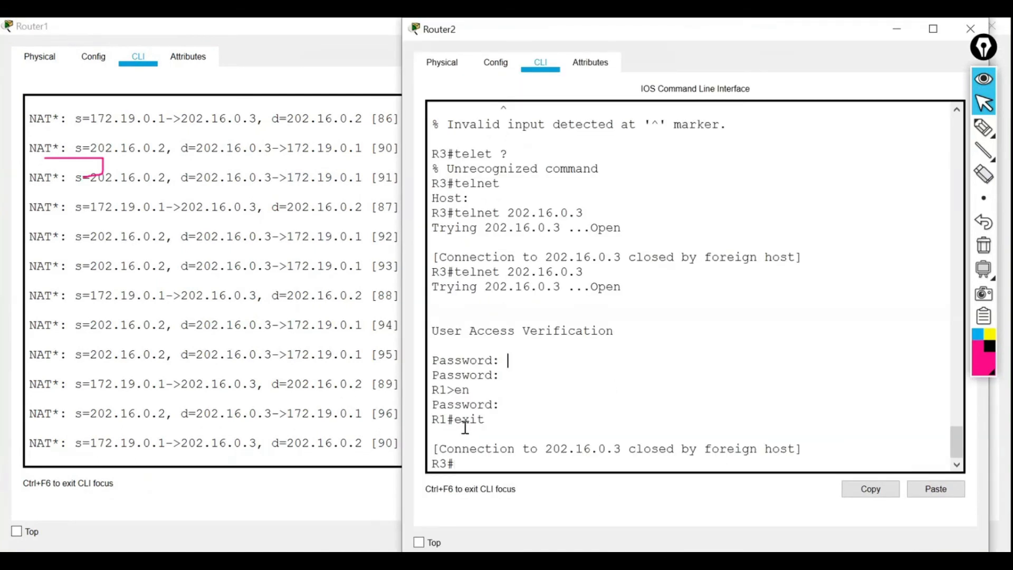
pyautogui.moveTo(448, 464); pyautogui.dragTo(436, 455)
pyautogui.click(439, 461)
# Telnet from R3 to 202.16.0.3, enter the vty password, and enable to R1#.
pyautogui.write('telnet 202.16.0.3')
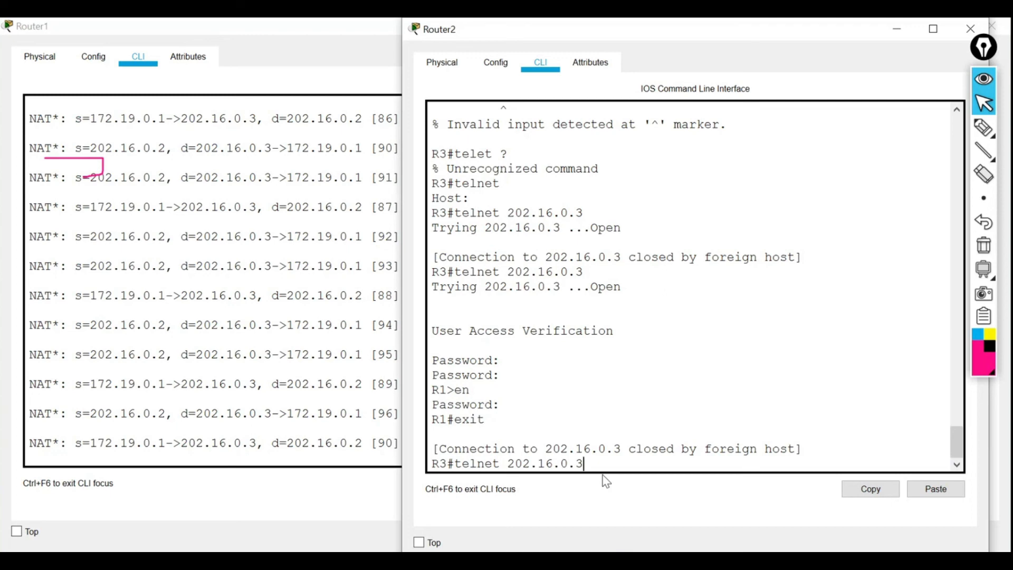
pyautogui.press('Return')
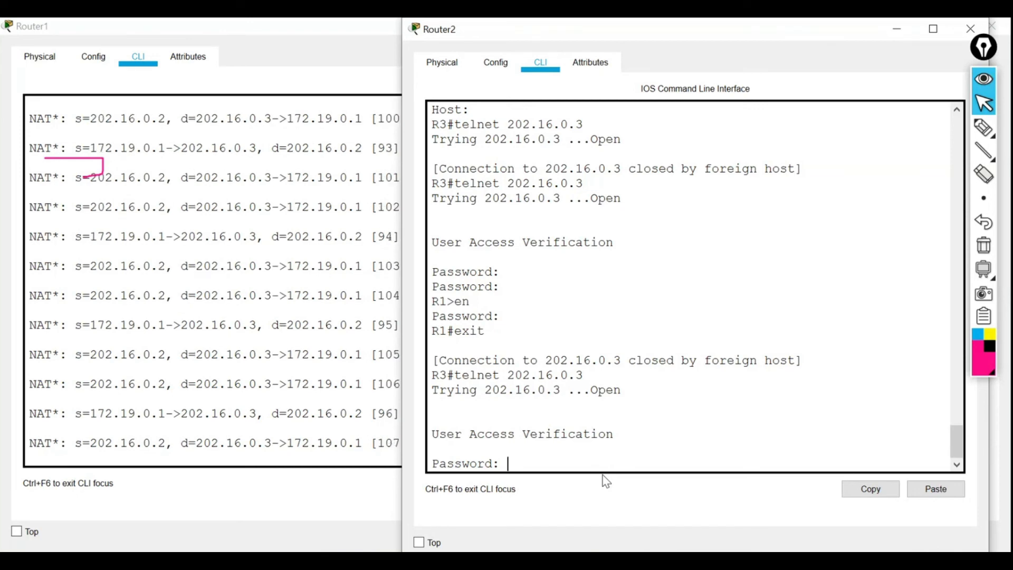
pyautogui.press('Return')
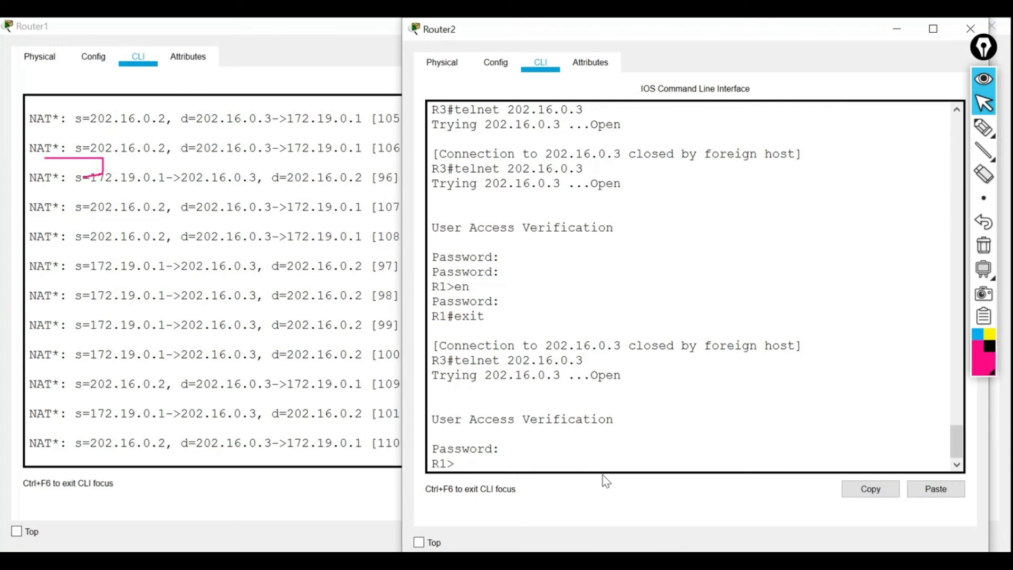
pyautogui.write('en')
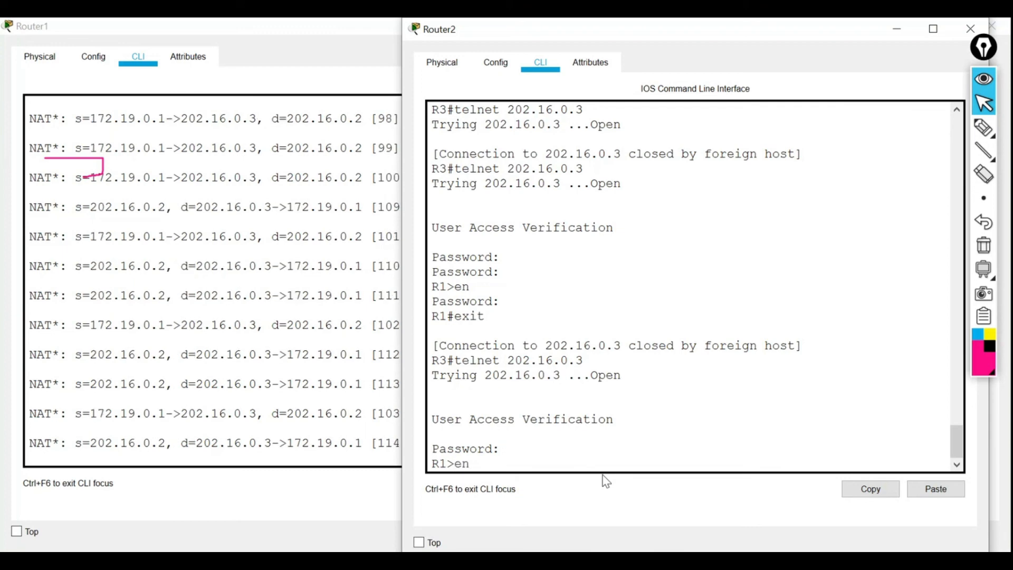
pyautogui.press('Return')
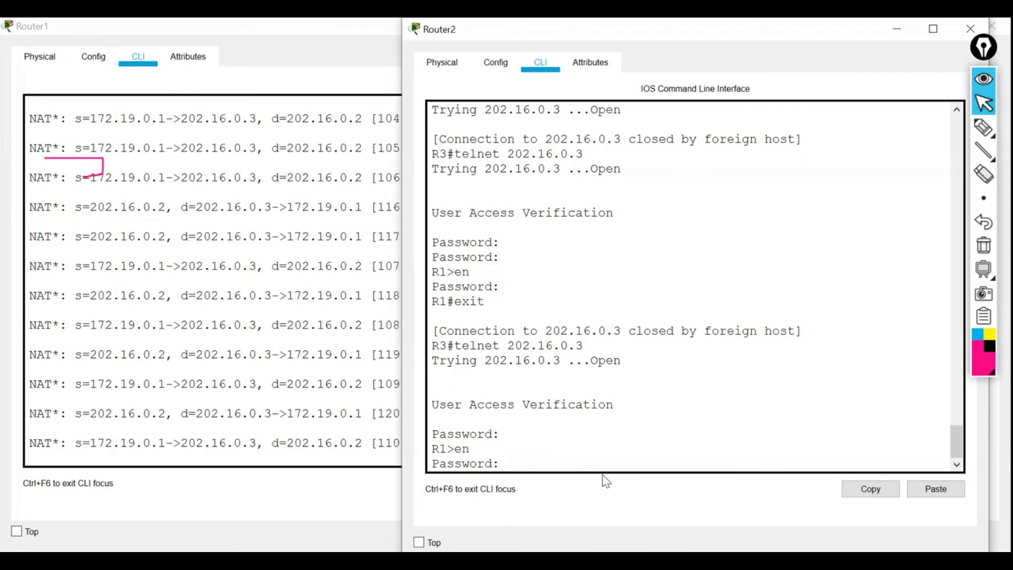
pyautogui.press('Return')
# Highlight the inside source address in a NAT translation line of R2's debug output.
pyautogui.write('she')
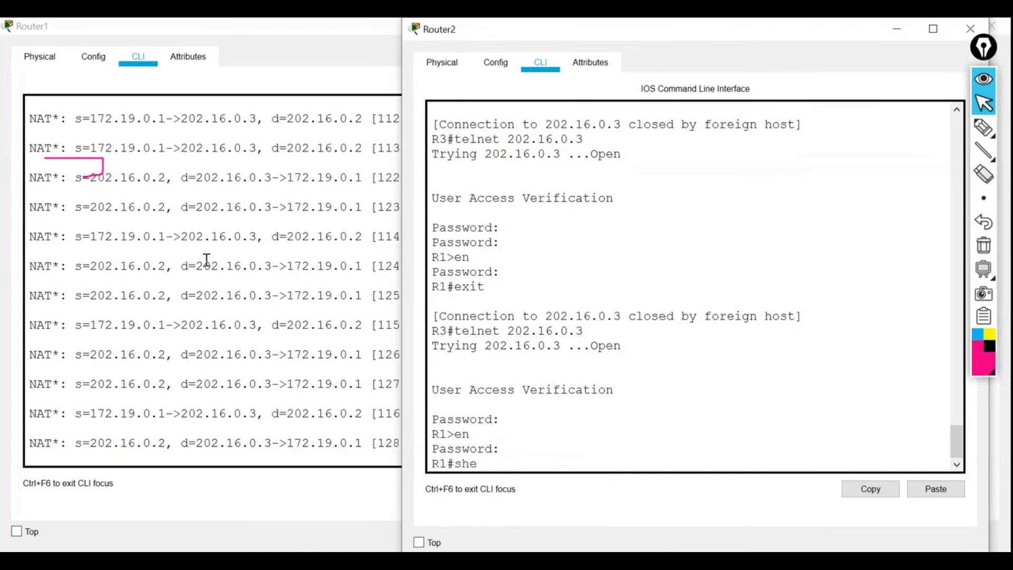
pyautogui.click(186, 136)
pyautogui.moveTo(91, 117); pyautogui.dragTo(280, 119)
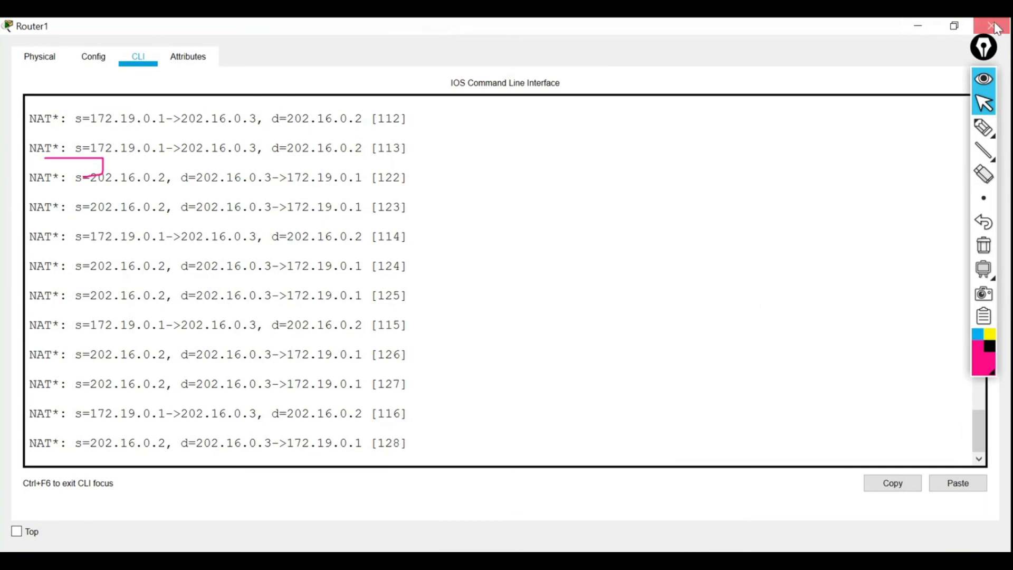